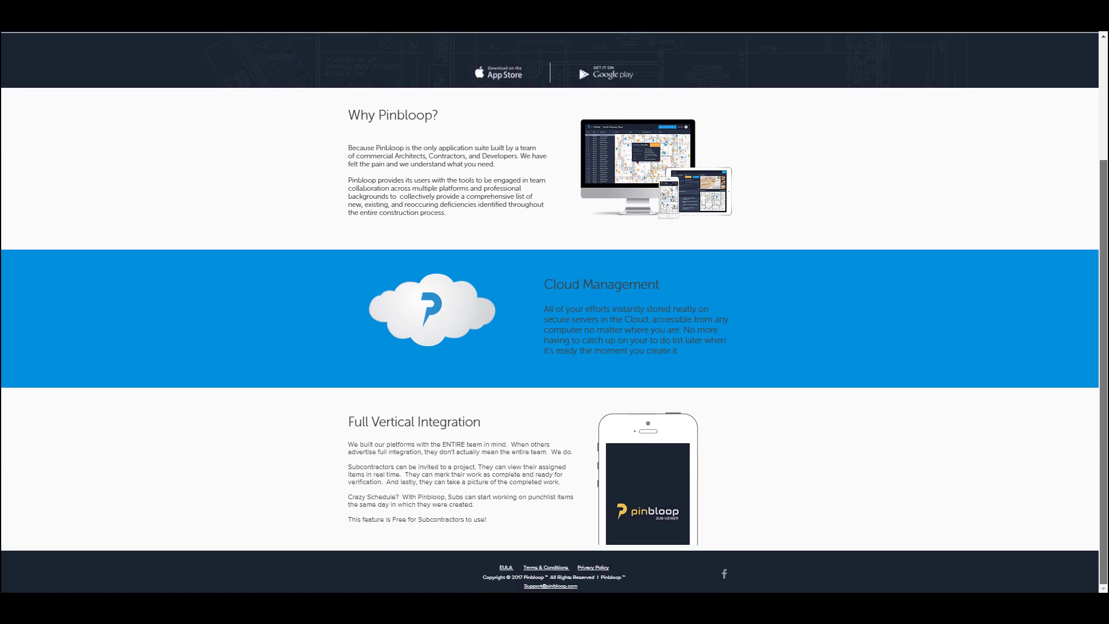
Open the website's Products page and look over the Pinbloop Punchlist product information.
scroll(1075, 290, up, 3)
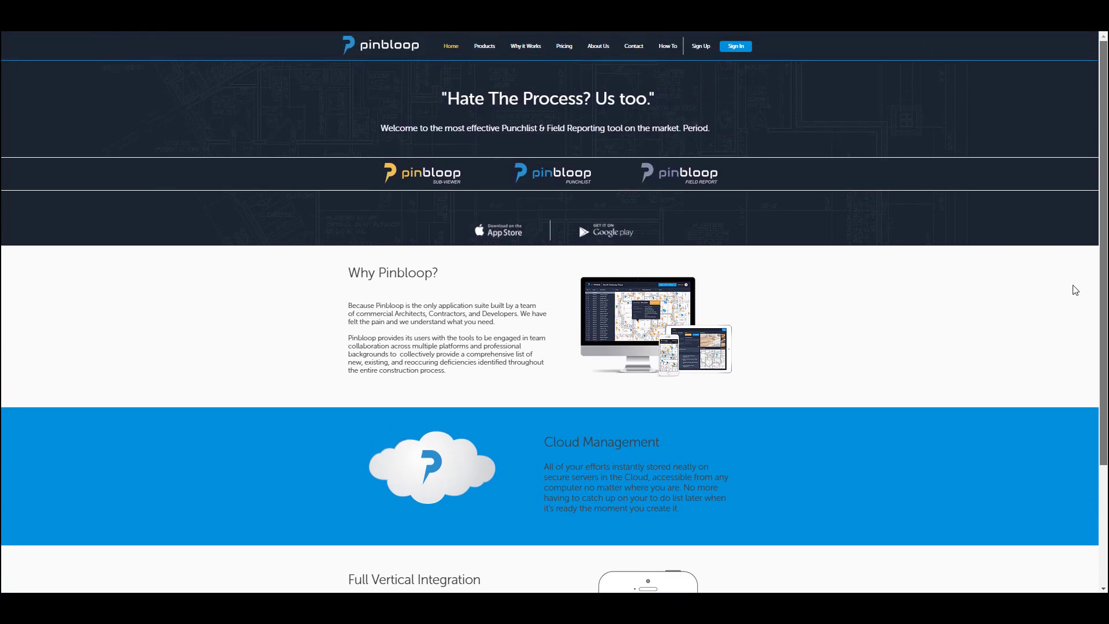
click(494, 47)
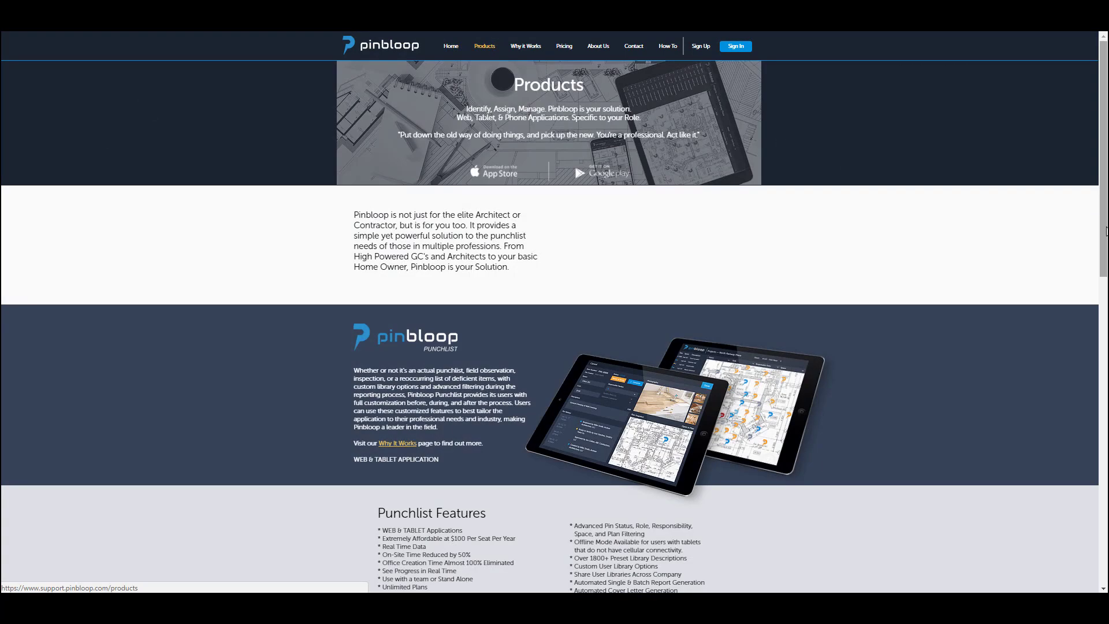
mouse_move(1104, 233)
mouse_down()
mouse_move(1103, 545)
mouse_move(1090, 217)
mouse_up()
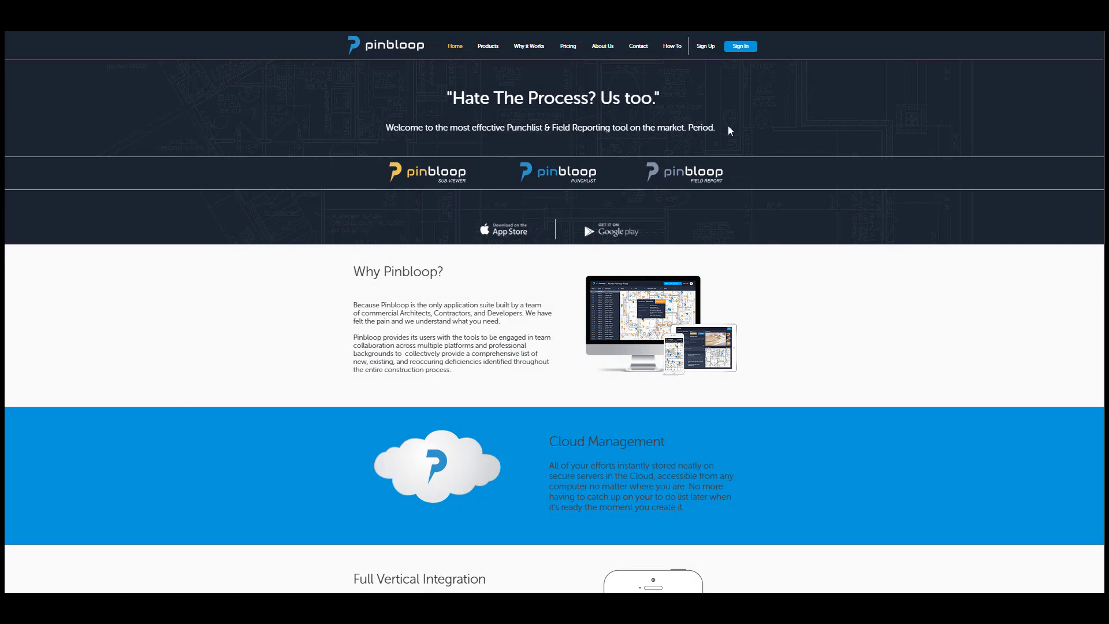
Sign in to the Pinbloop account with the account e-mail and password.
click(740, 50)
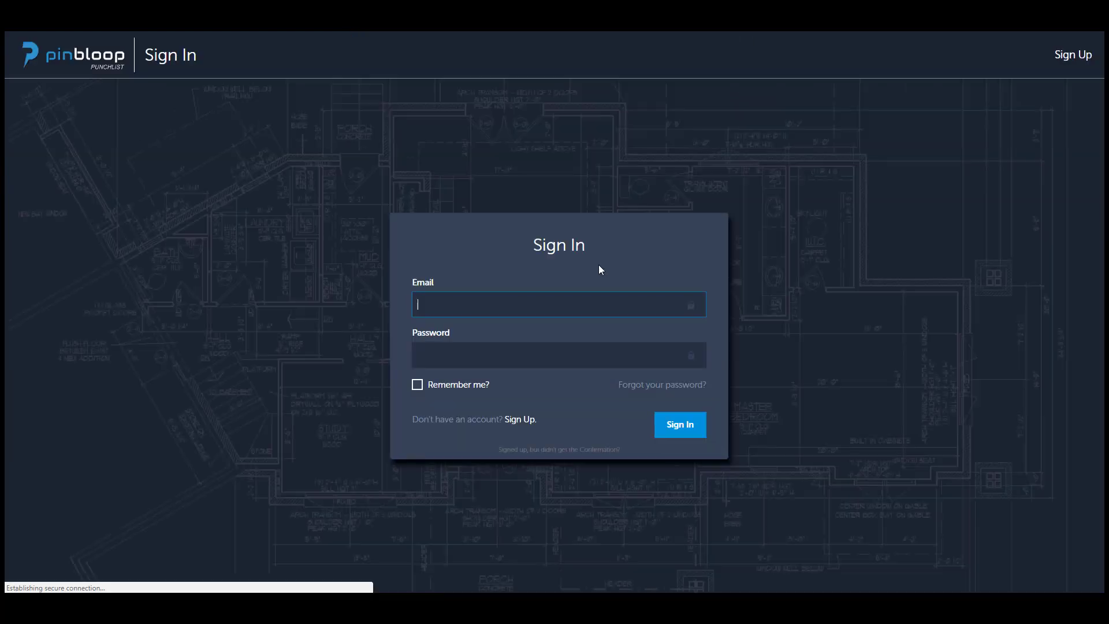
text(pinb)
key(Down)
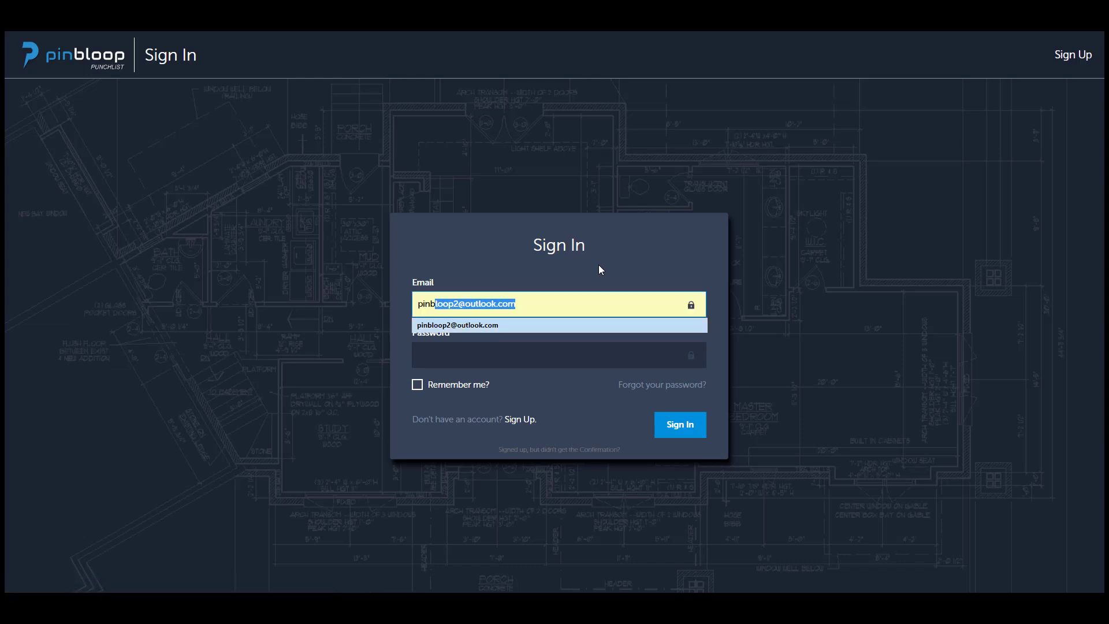
key(Tab)
text(•••••••••)
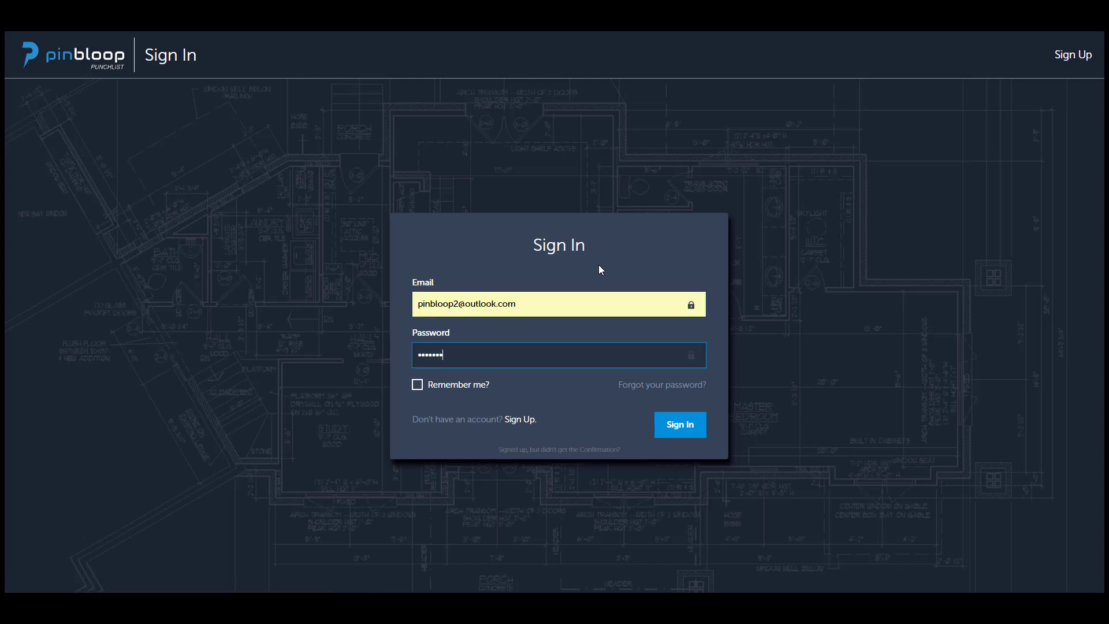
key(Return)
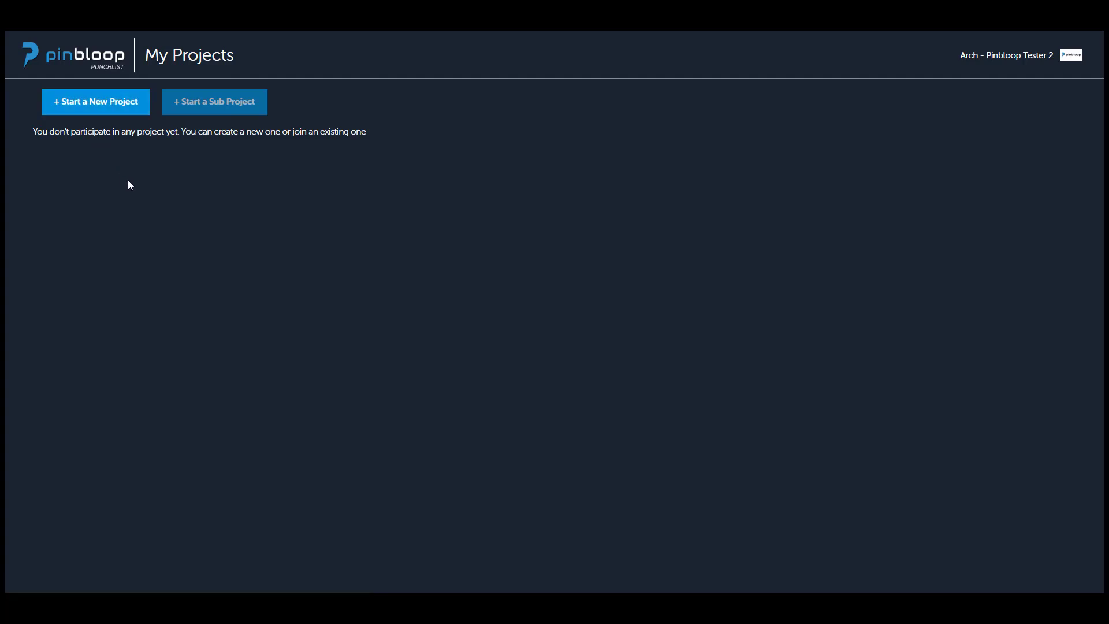
Start a new project named "My Test Project 01" and continue to the project role.
click(100, 114)
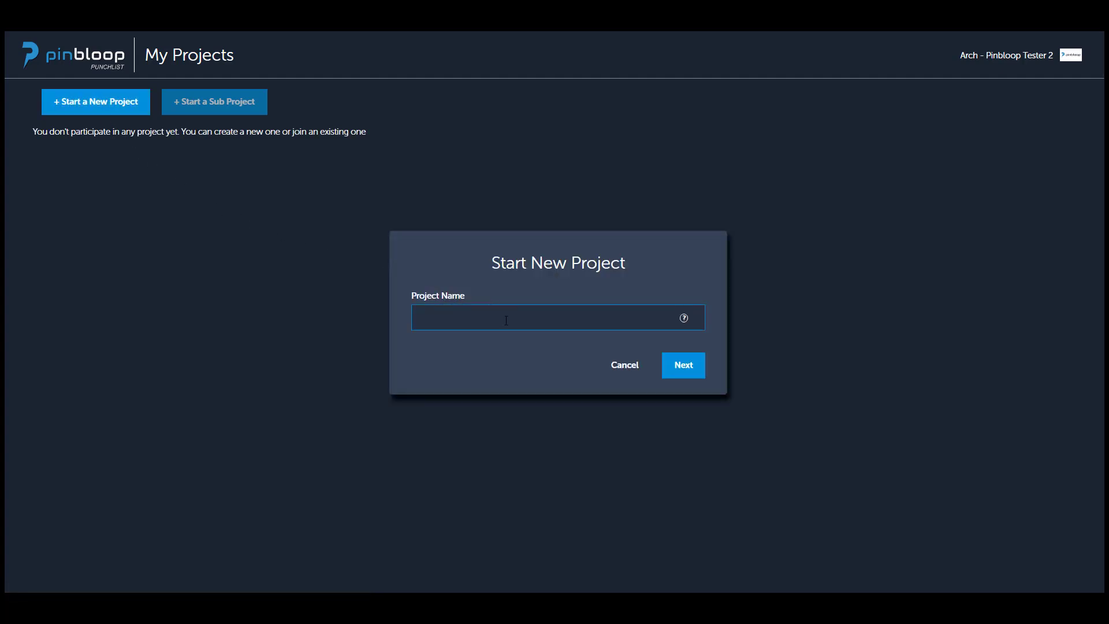
text(My Test Project 01)
click(683, 366)
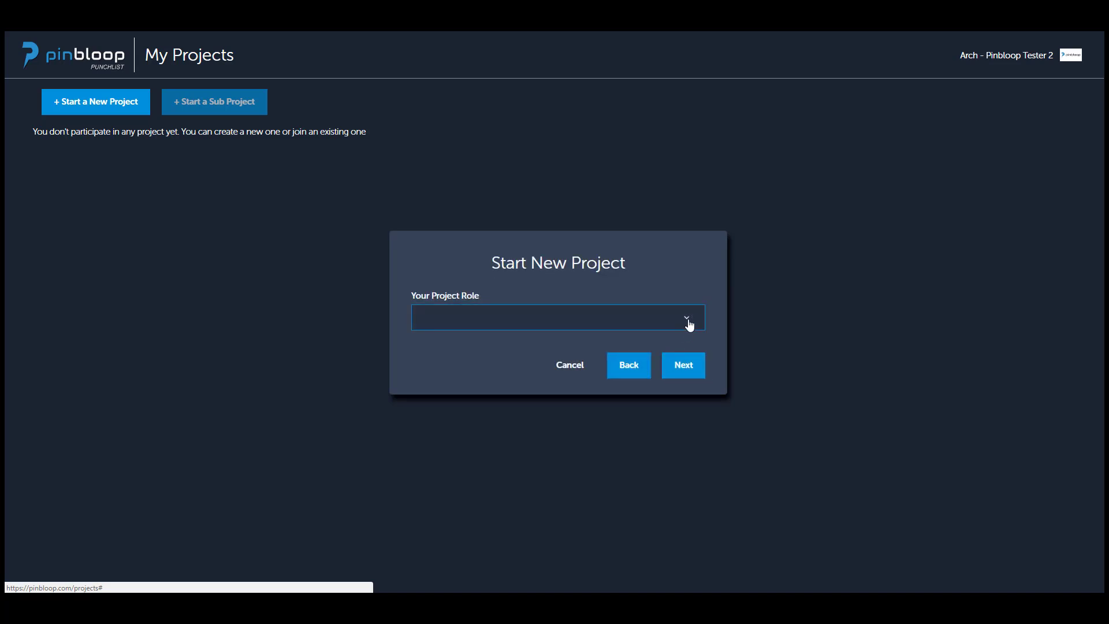
Set your project role to Architect and continue to the project address.
click(689, 323)
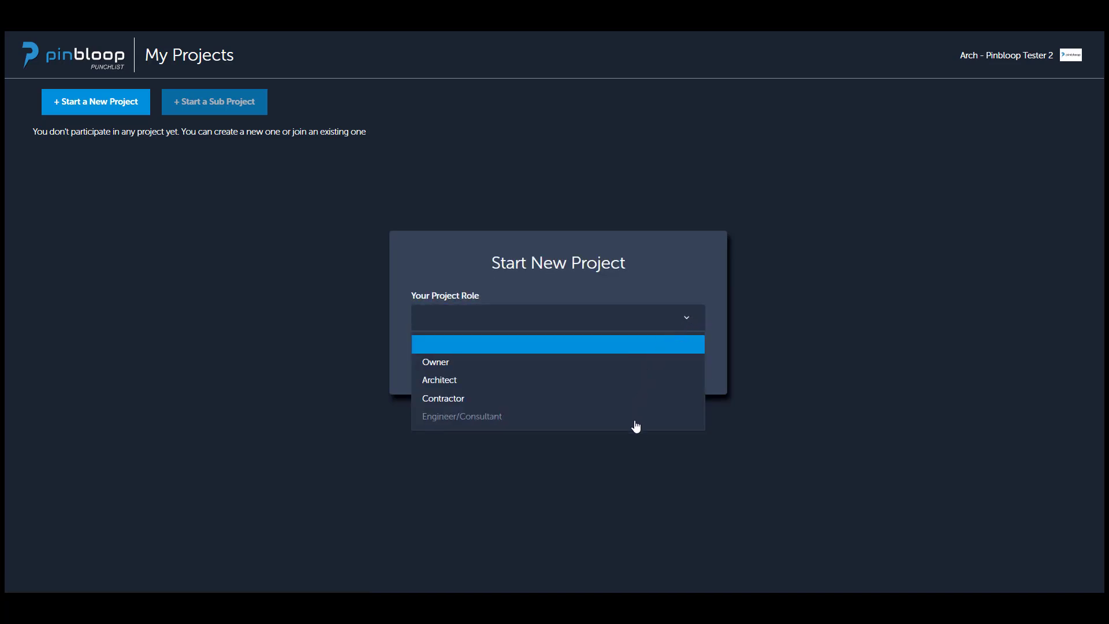
click(626, 385)
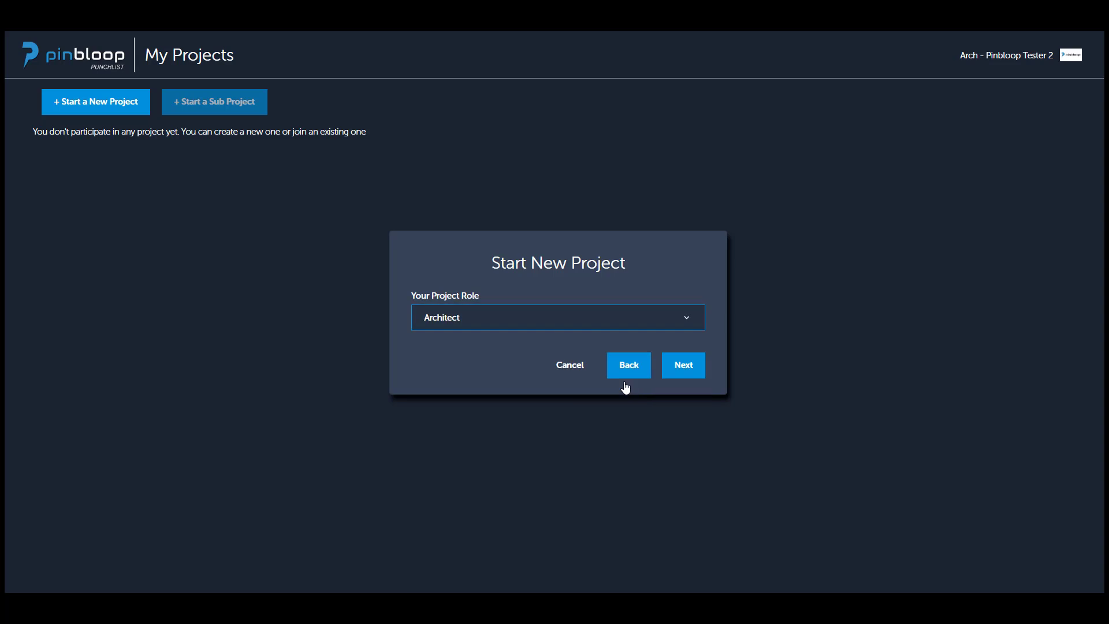
click(680, 367)
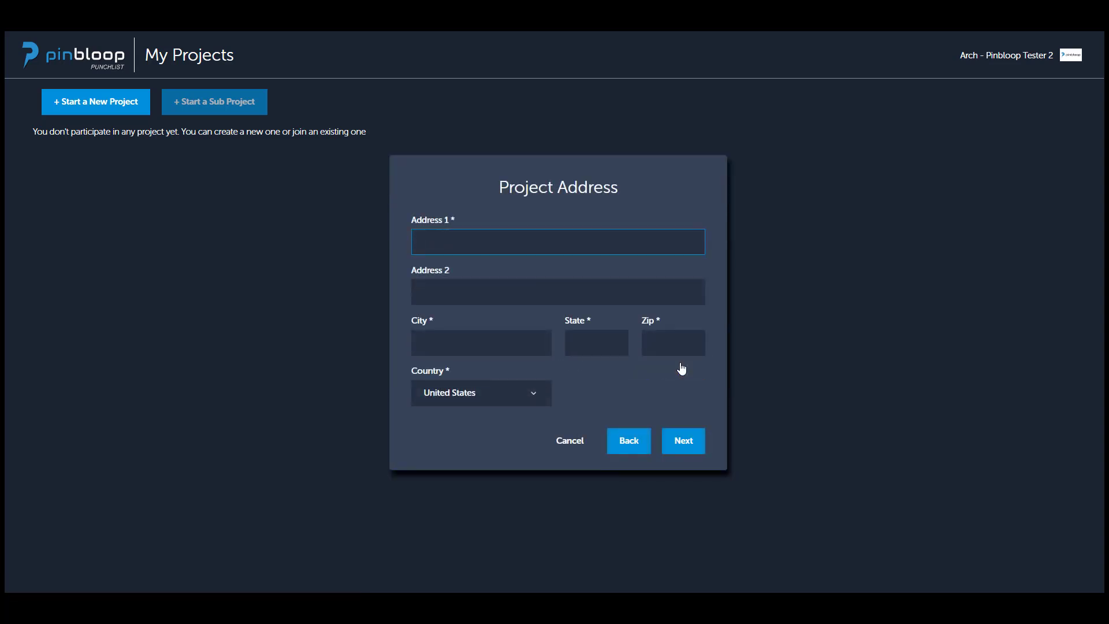
Fill in the project's street address, city, state and zip code, and continue to the plan upload.
text(123 Main )
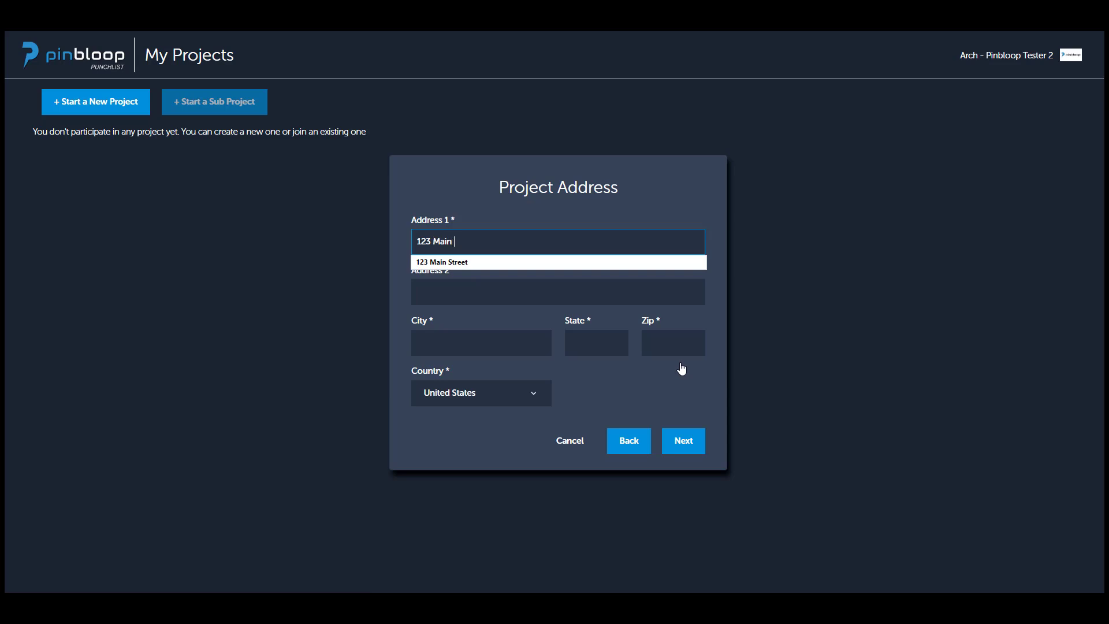
text(Street Blvd)
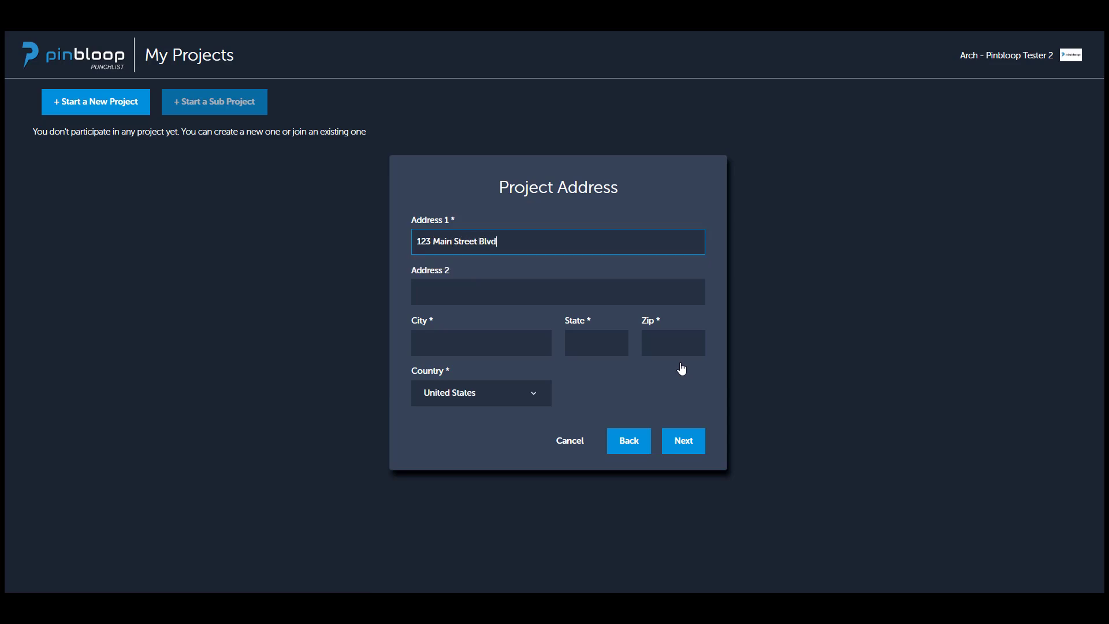
key(Tab)
key(Tab)
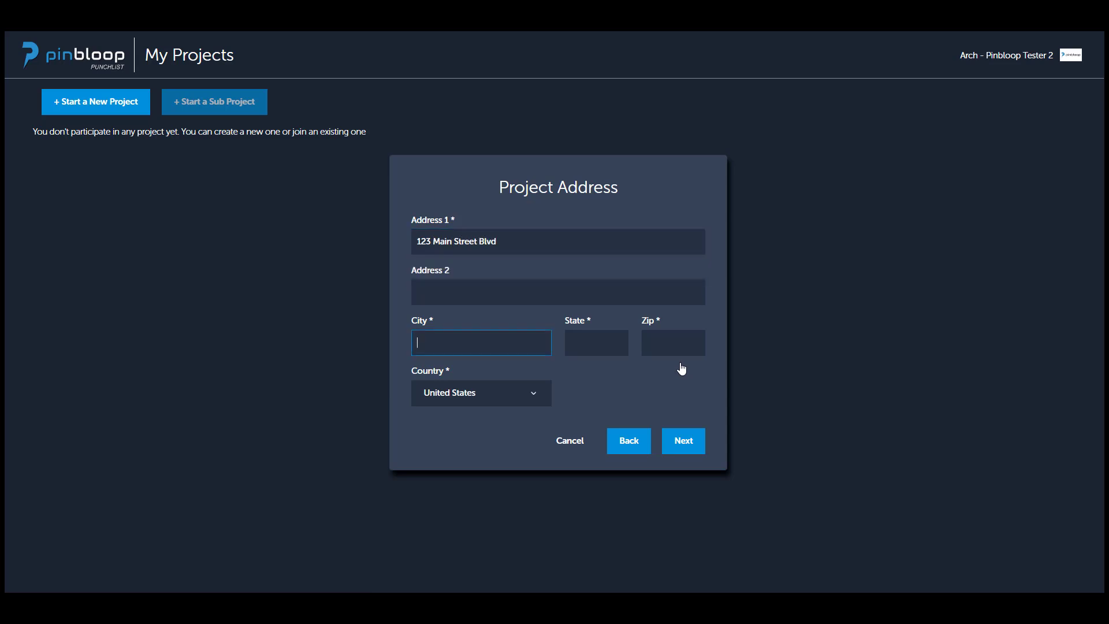
text(Houston)
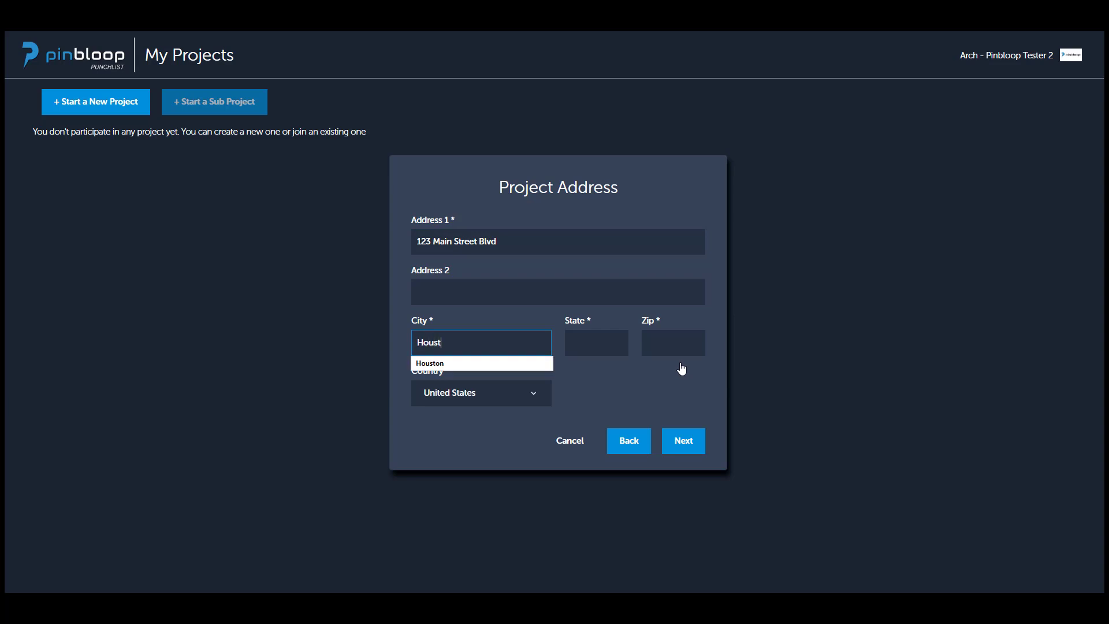
key(Tab)
text(TX)
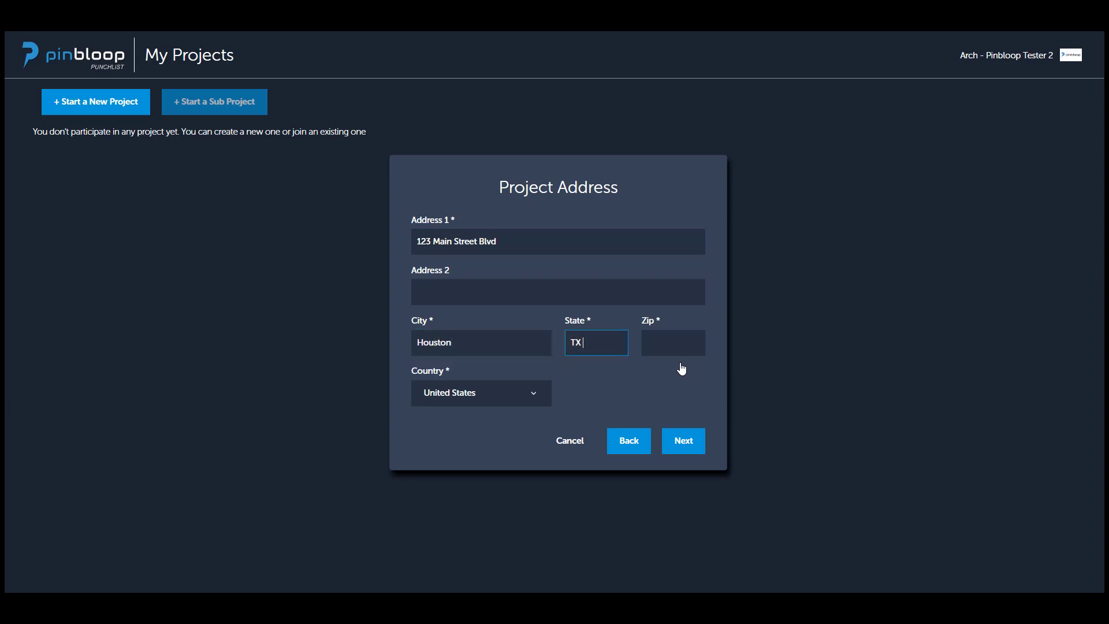
key(Tab)
text(123)
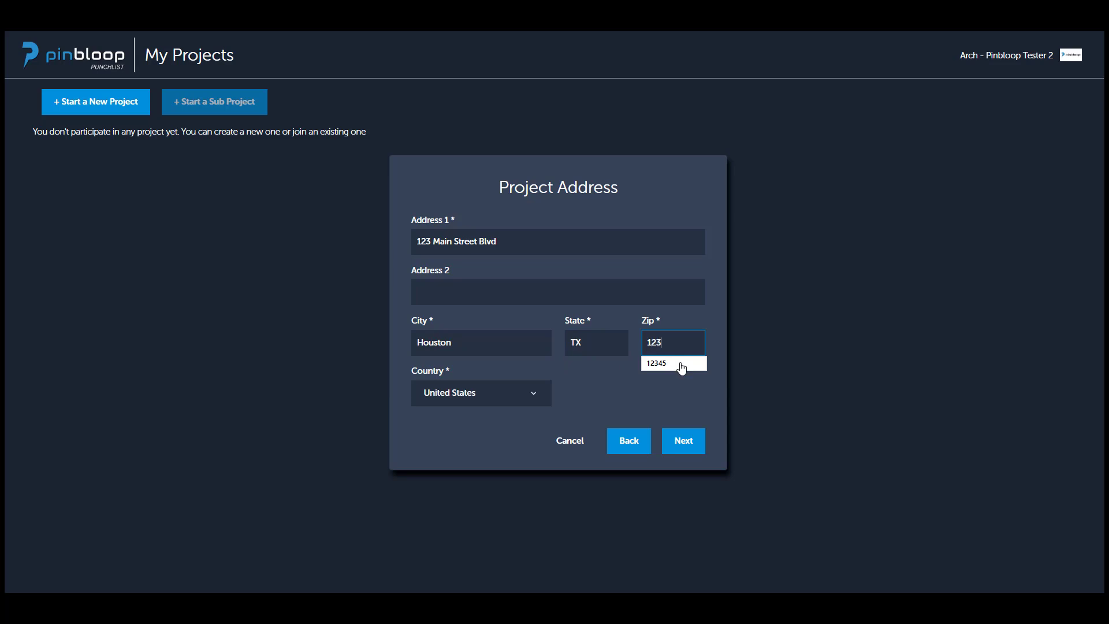
text(45)
click(680, 448)
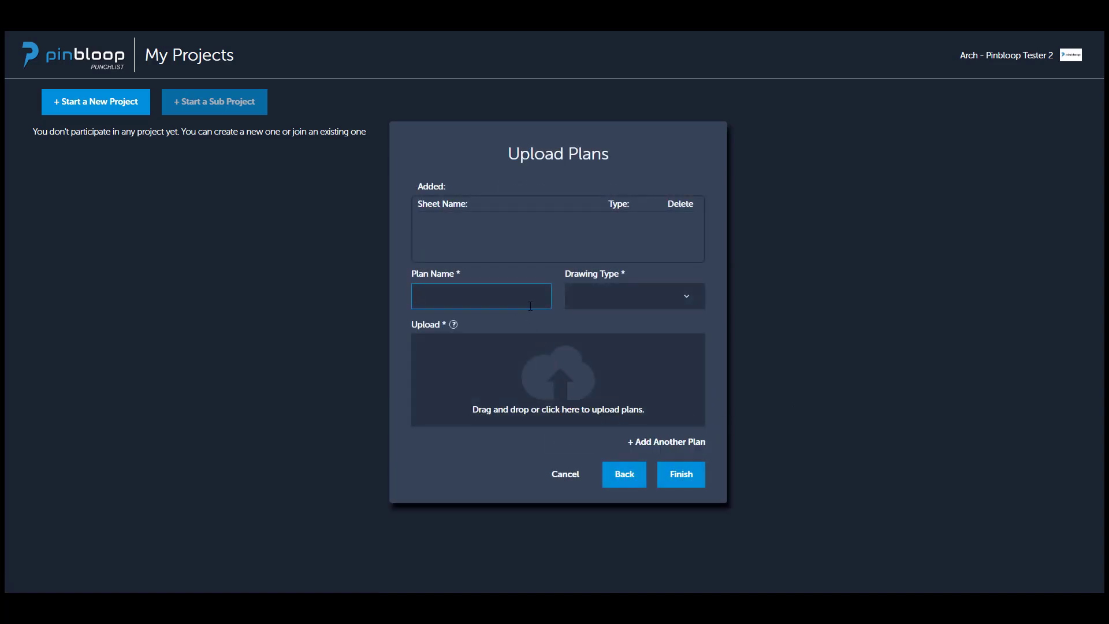
Attach the file A 03-01.pdf as the first plan to upload.
click(567, 386)
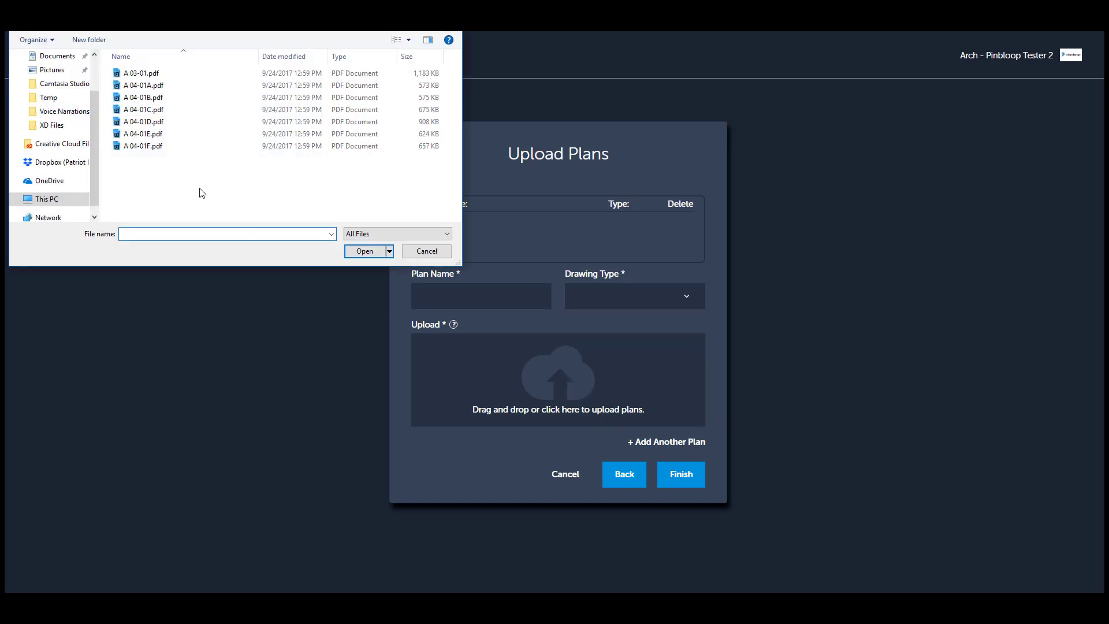
click(149, 74)
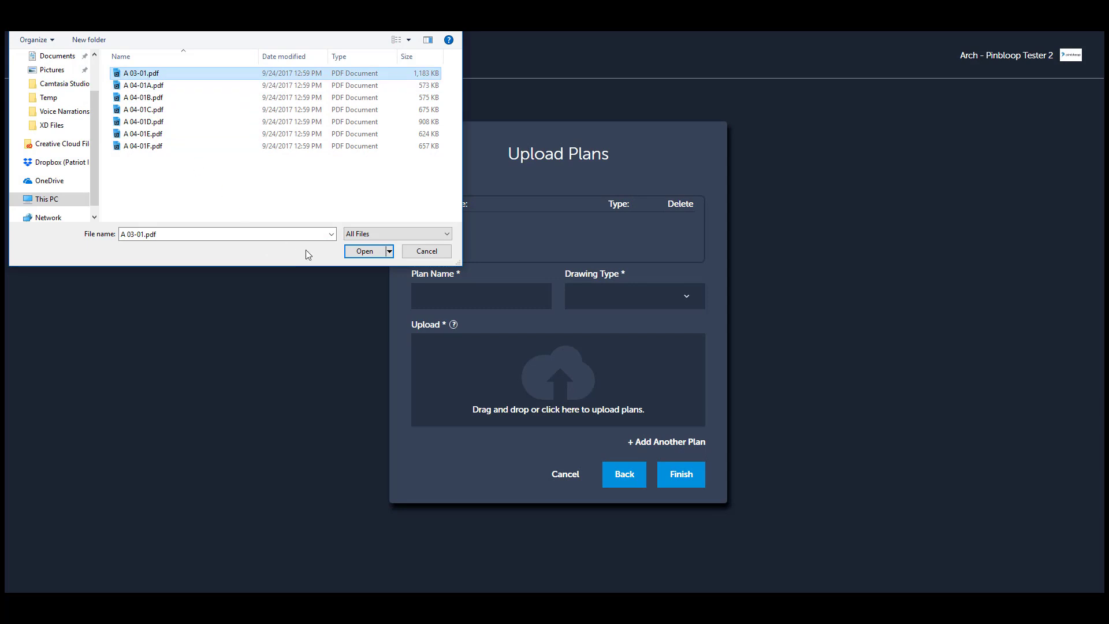
click(362, 252)
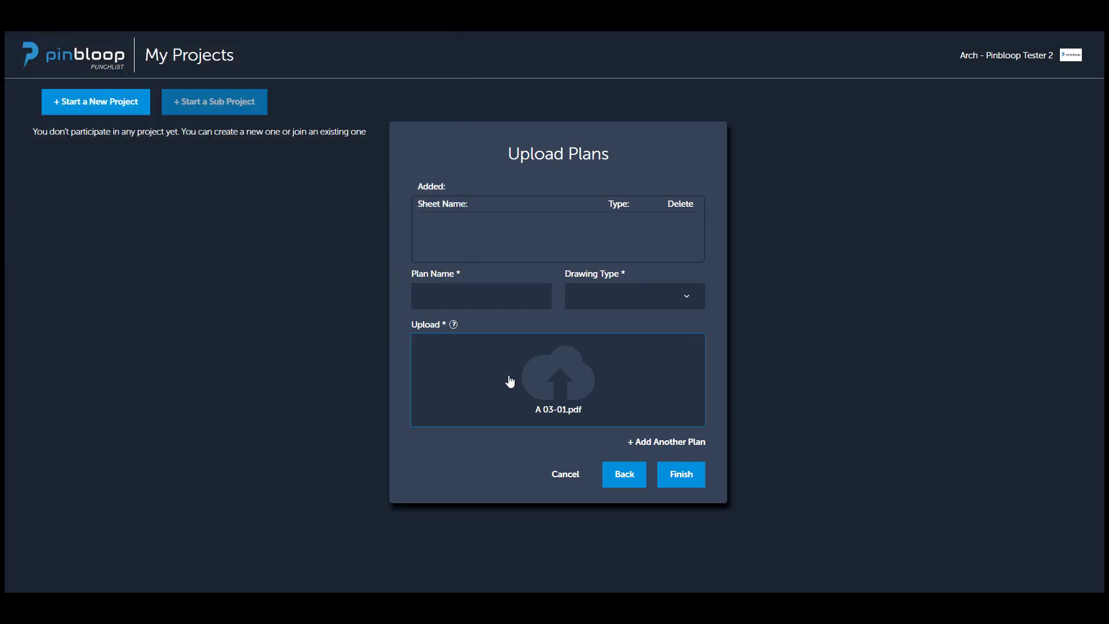
Name the first plan "A 03-01 Floor Plan" and set its drawing type to Plan.
click(470, 297)
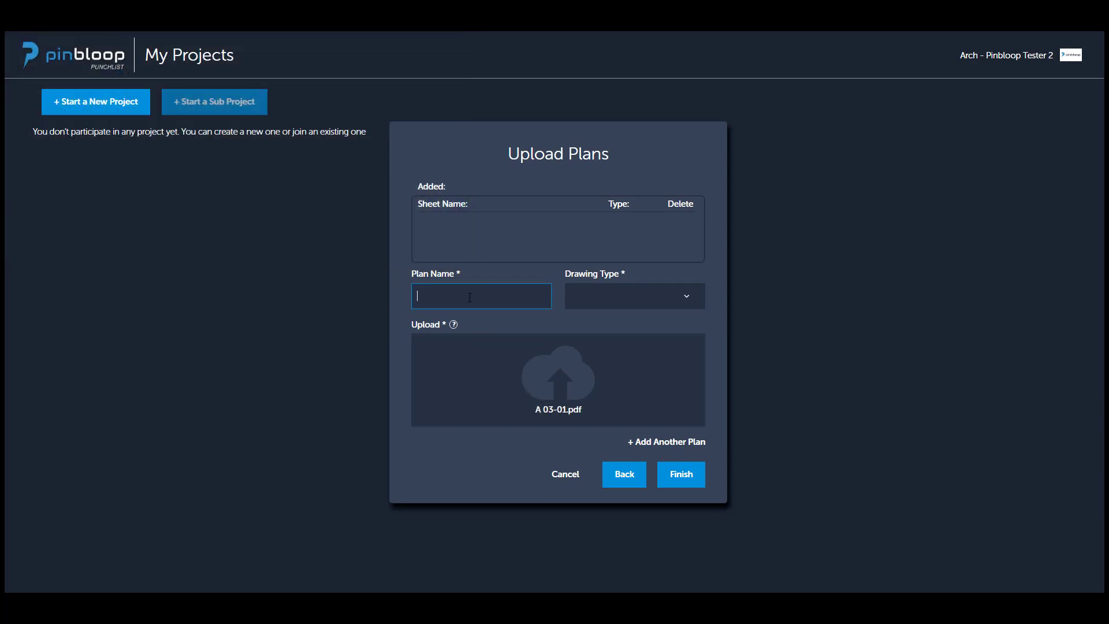
text(A 03-01 Floor Plan)
click(606, 300)
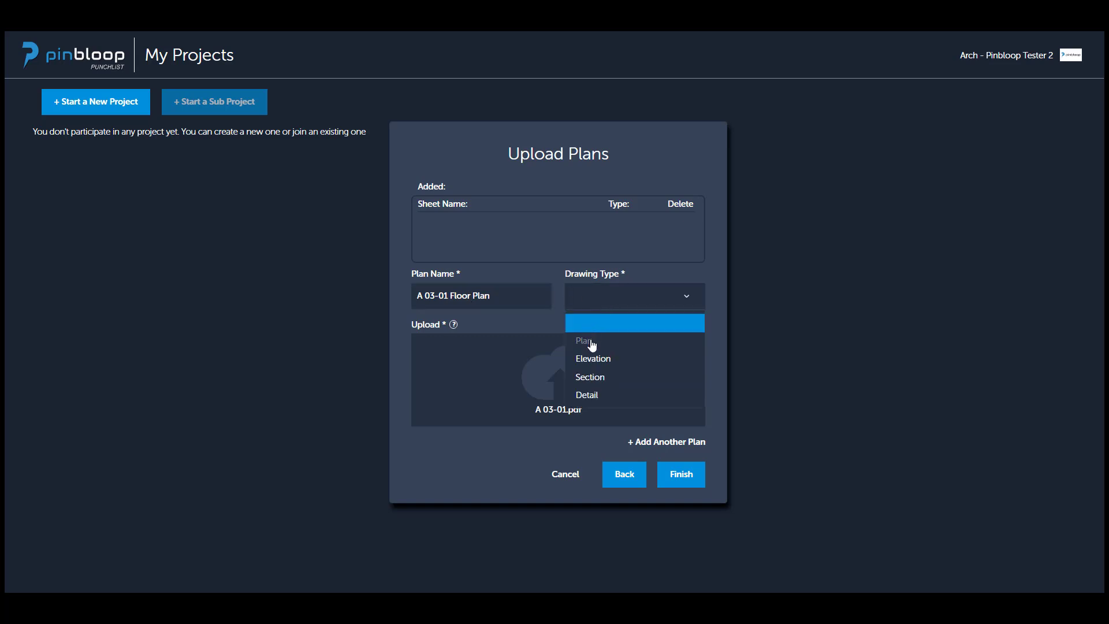
click(592, 342)
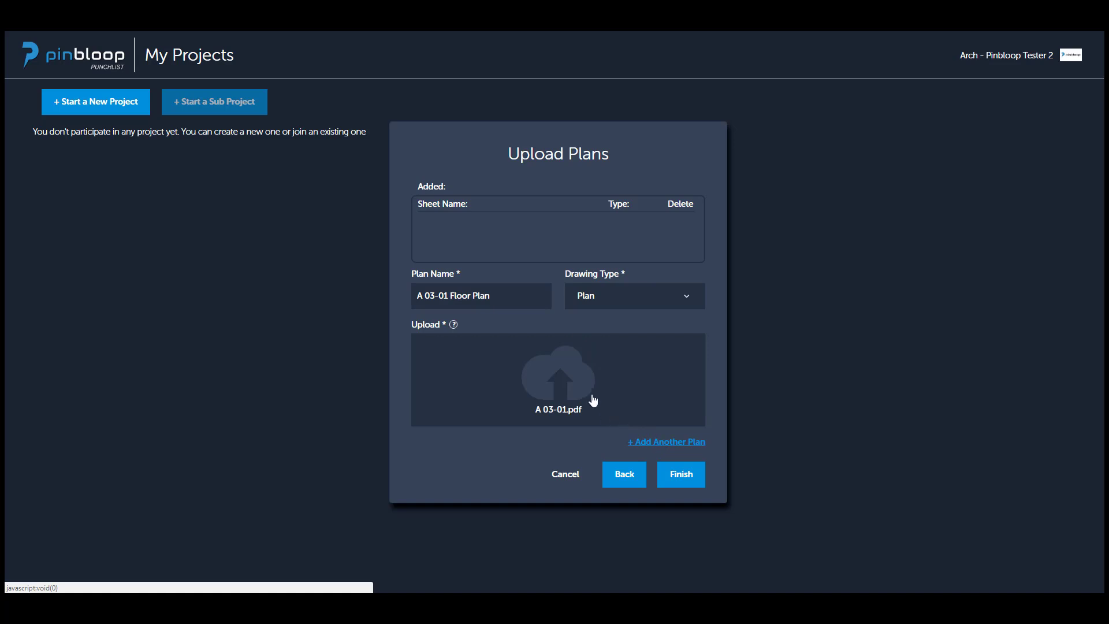
Add another plan to the project and attach the file A 04-01A.pdf to it.
click(559, 367)
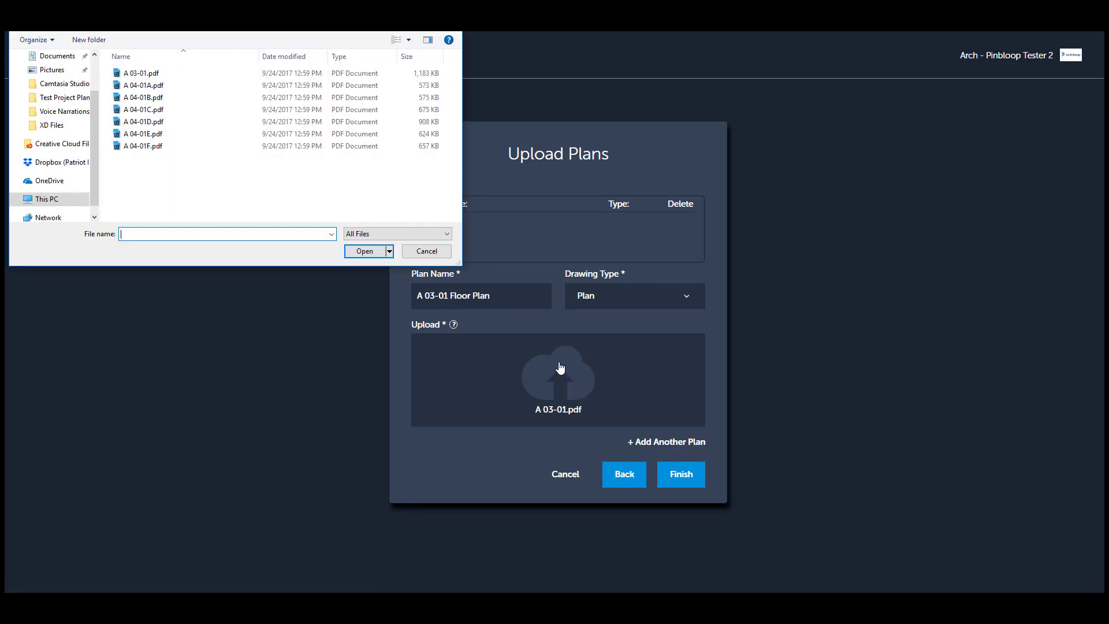
click(211, 84)
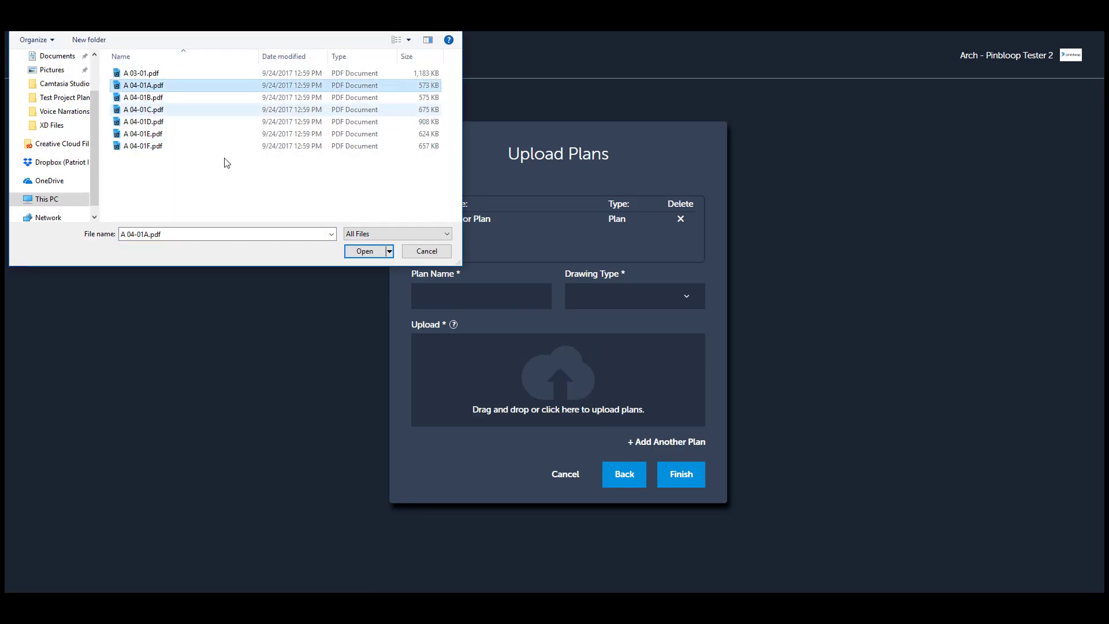
click(354, 253)
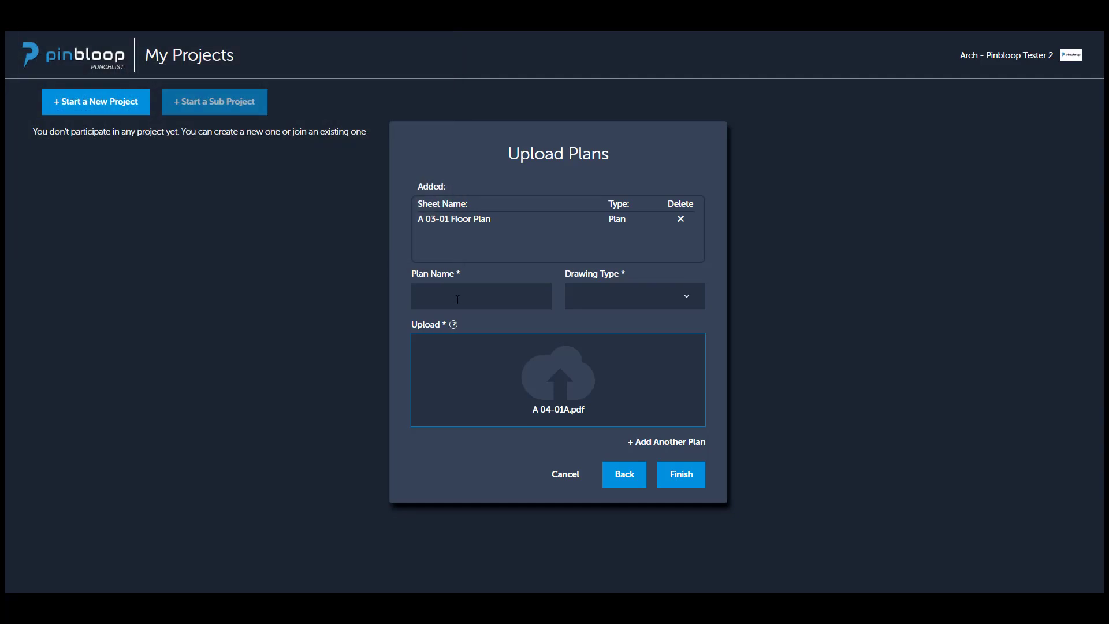
Name the second plan "A04-01A Floor Plan", set its drawing type to Plan, and finish creating the project.
click(456, 297)
text(A)
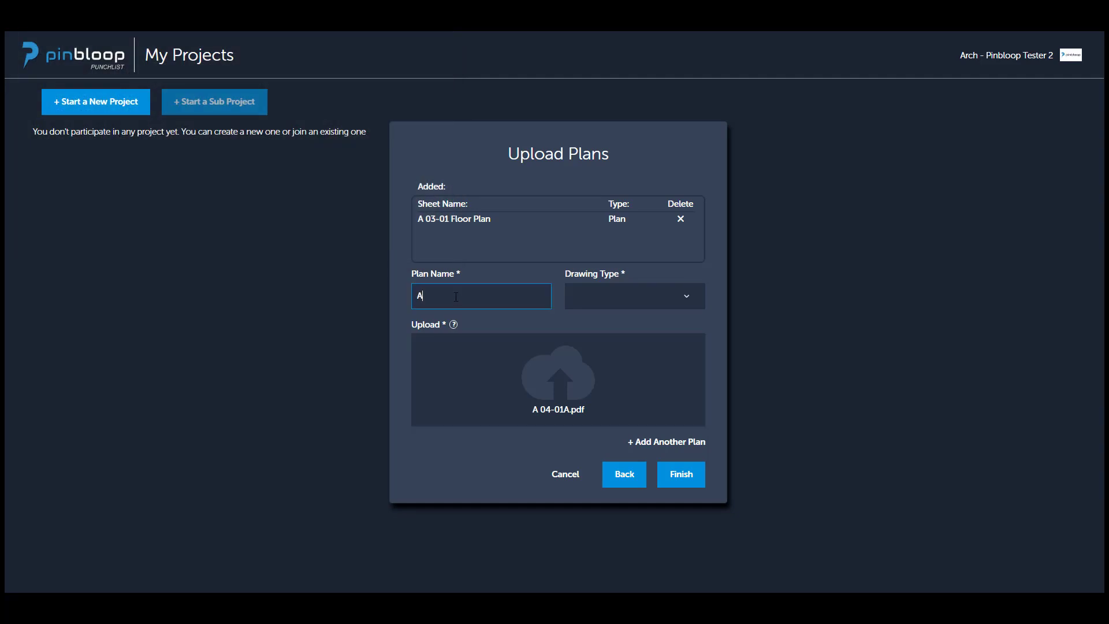
text(04-01A Floor Plan)
click(599, 297)
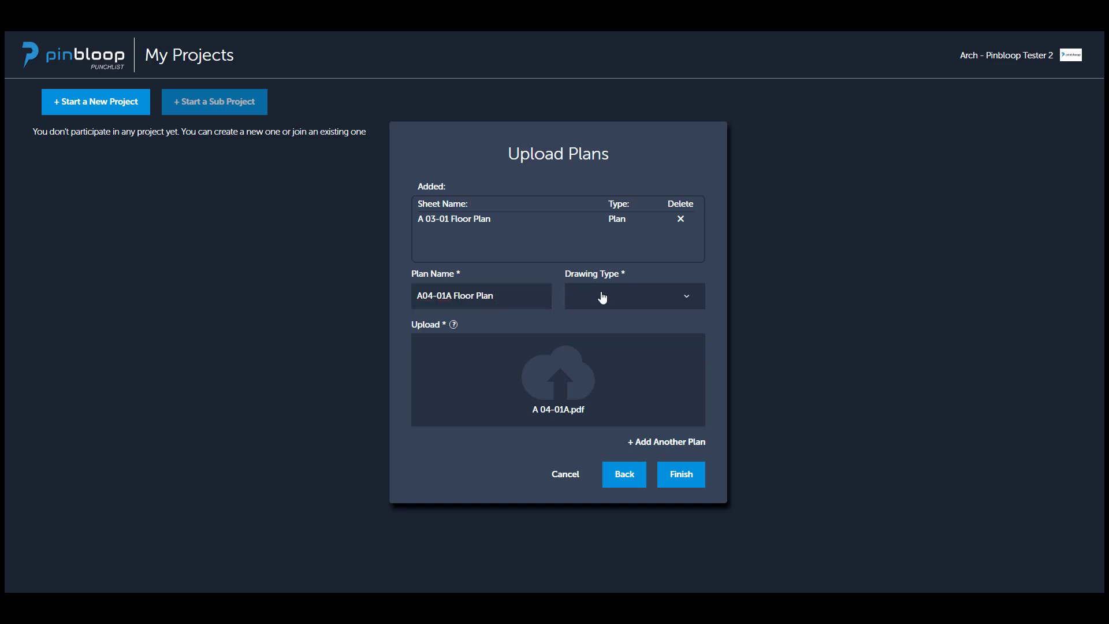
click(605, 342)
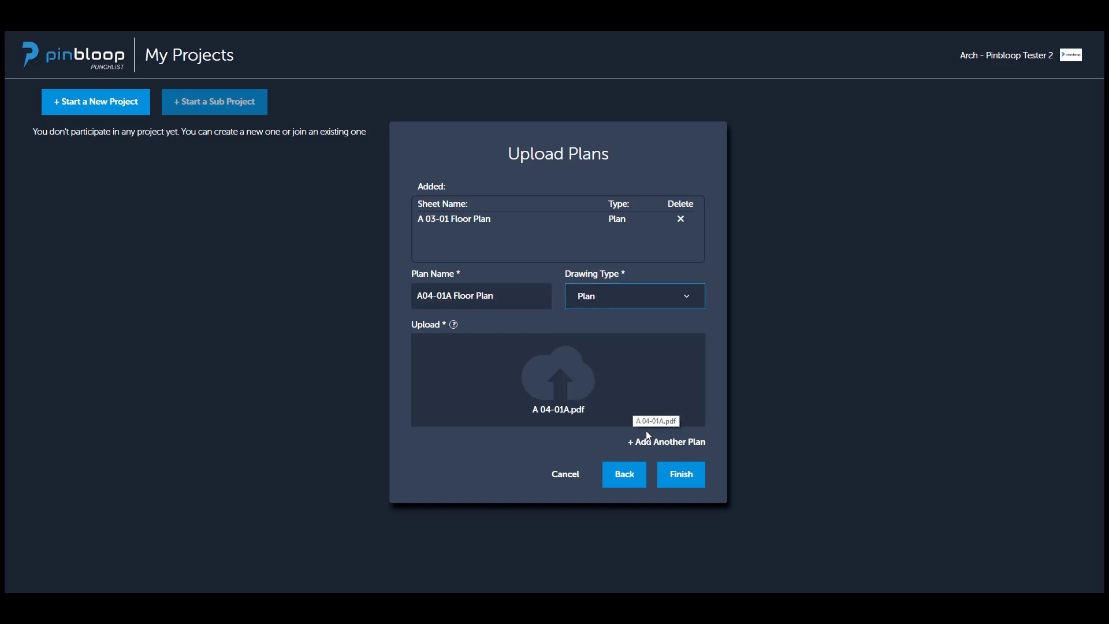
click(672, 476)
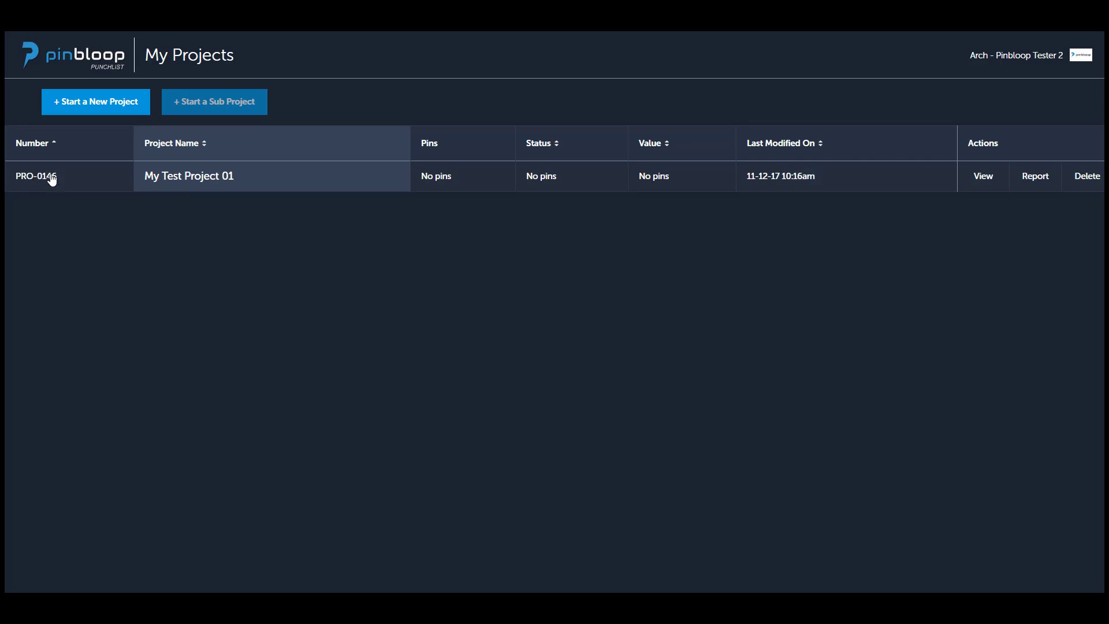
Start a sub-project under My Test Project 01, name it "Arch Field Observations", and accept the prefilled project address.
click(52, 180)
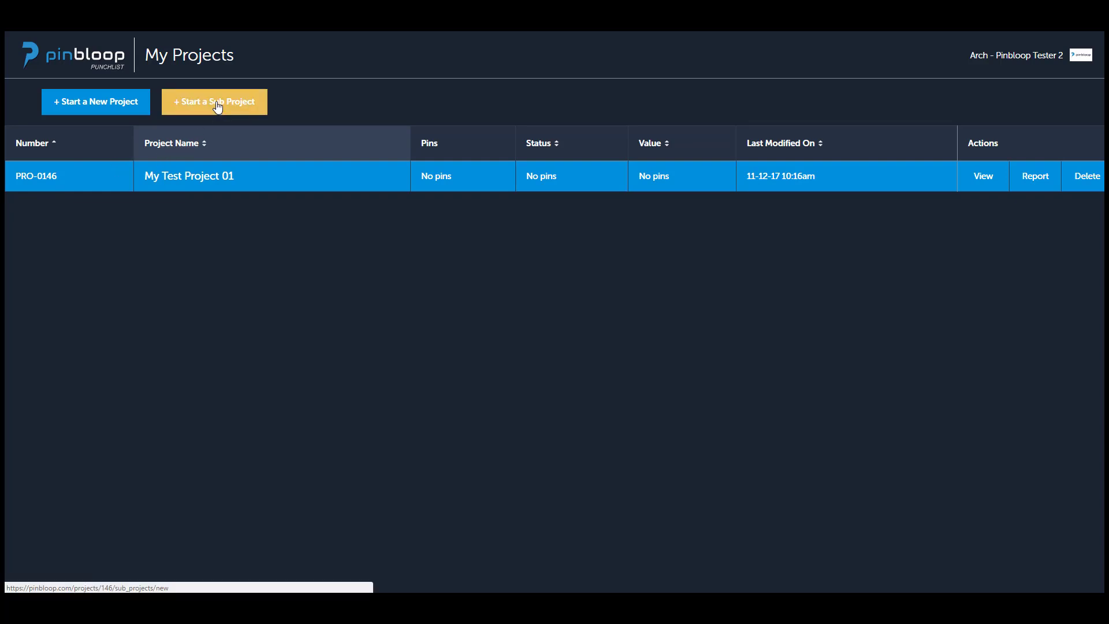
click(217, 107)
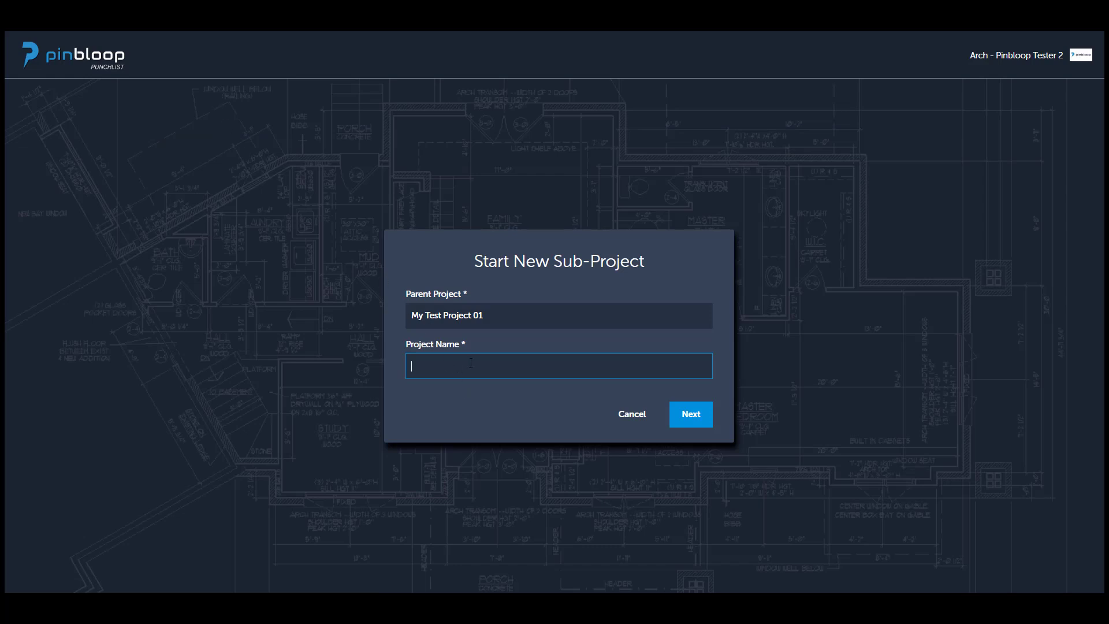
text(Arc)
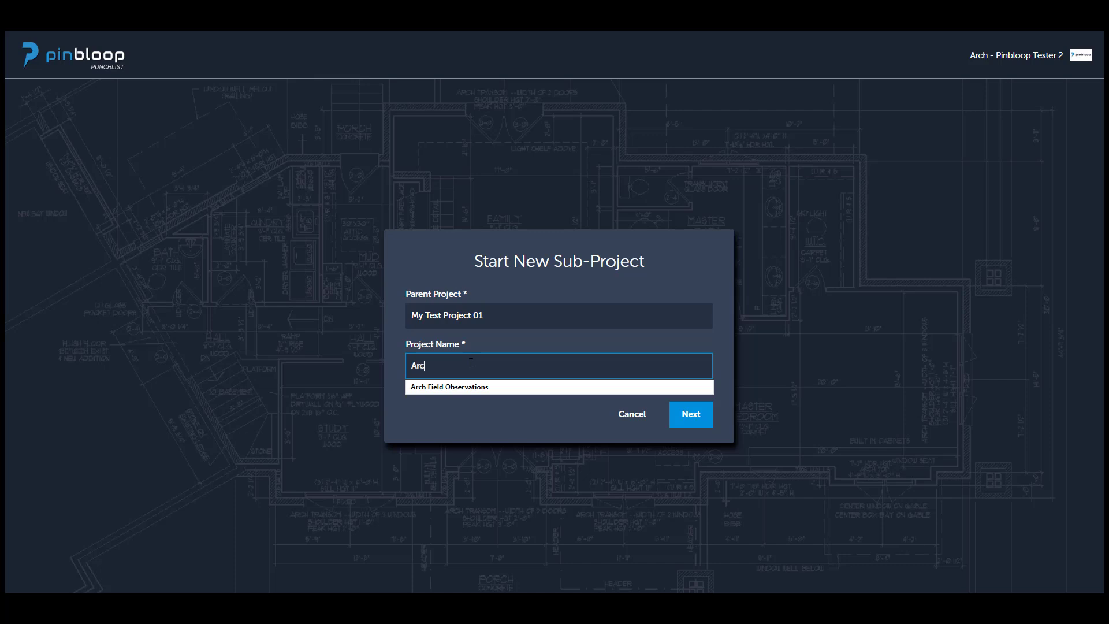
text(h Field Observations)
click(691, 416)
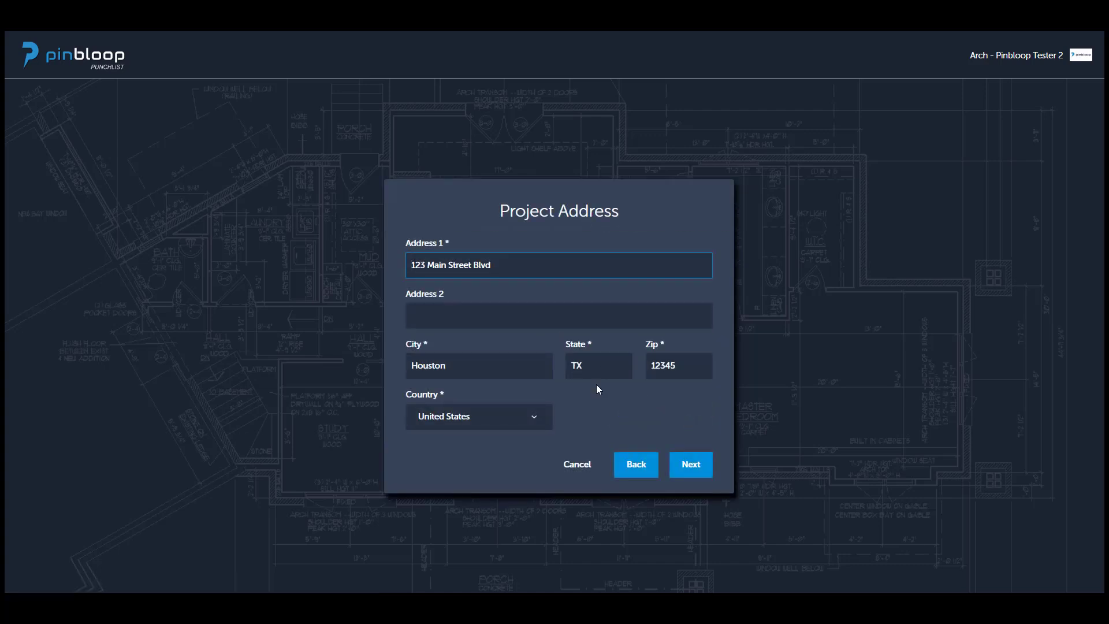
click(681, 465)
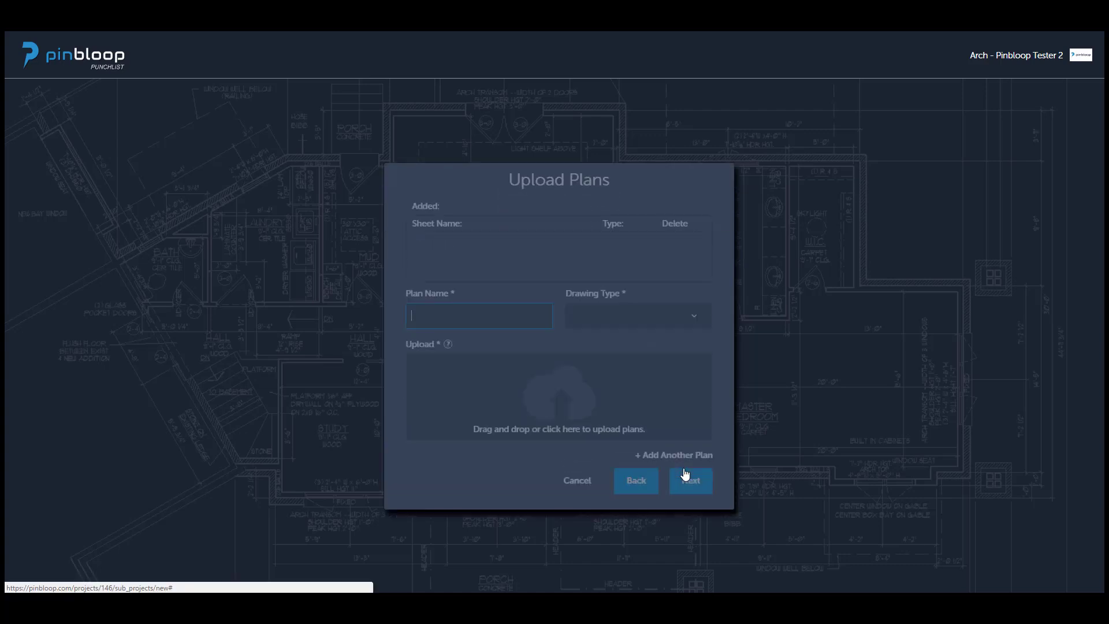
Attach the file A 04-01B.pdf as the sub-project's first plan.
click(567, 393)
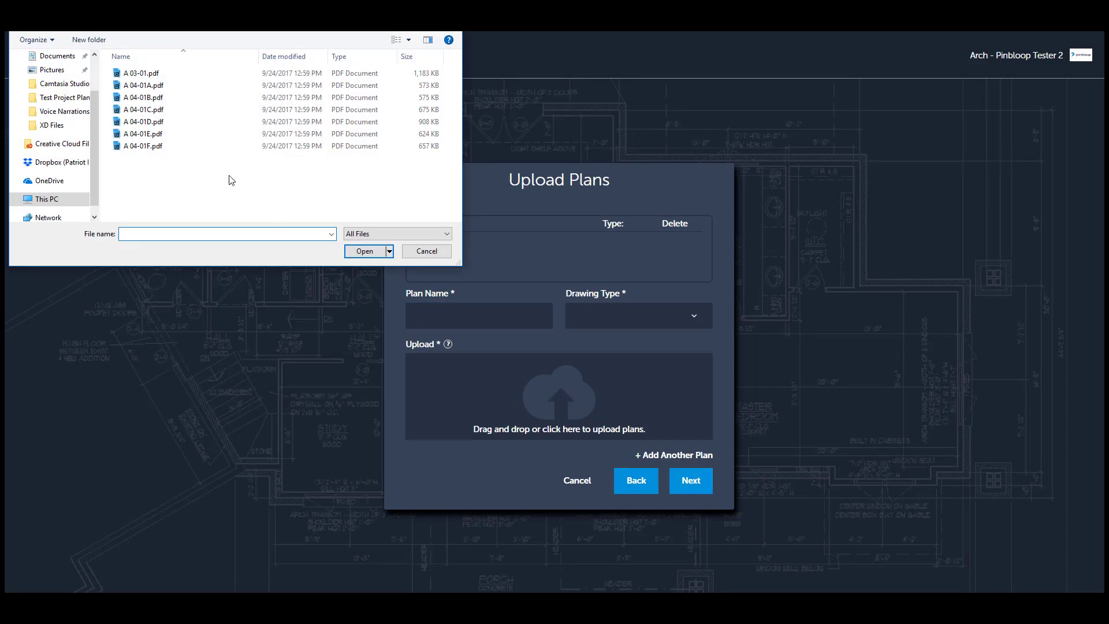
click(151, 97)
click(365, 250)
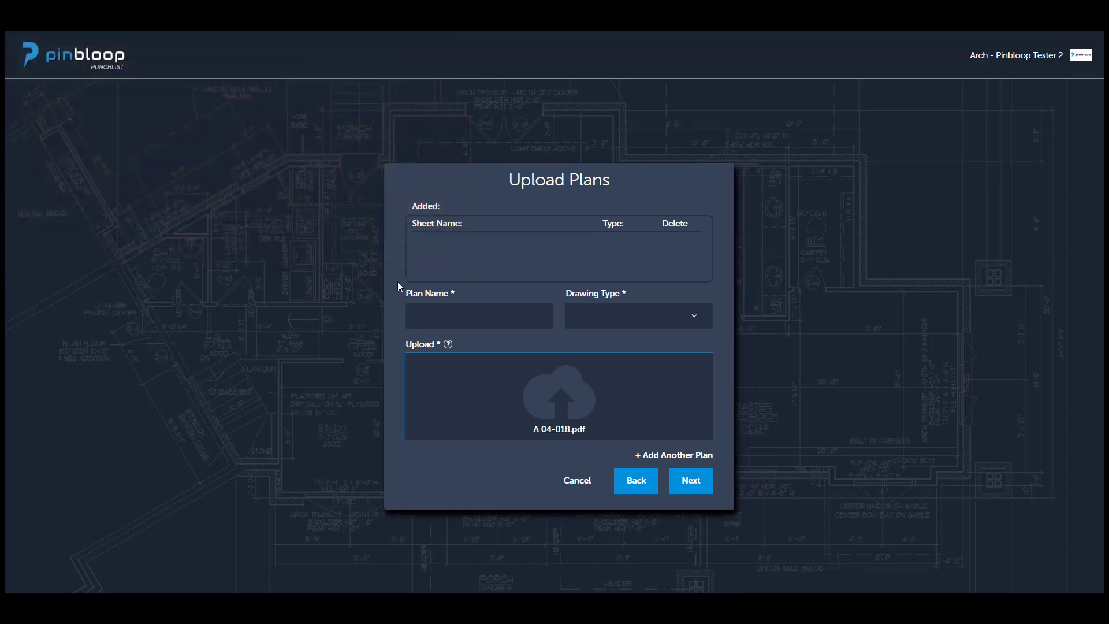
Name the sub-project's first plan "A 04-01B" and set its drawing type to Plan.
click(433, 316)
text(A)
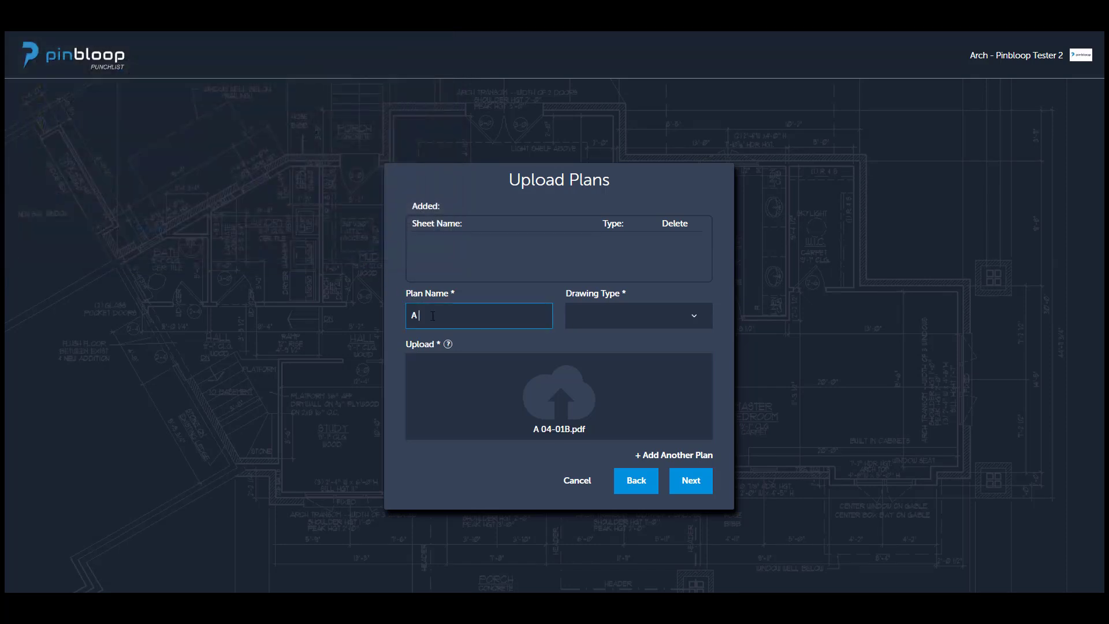
text( 04-01B)
click(638, 317)
click(626, 360)
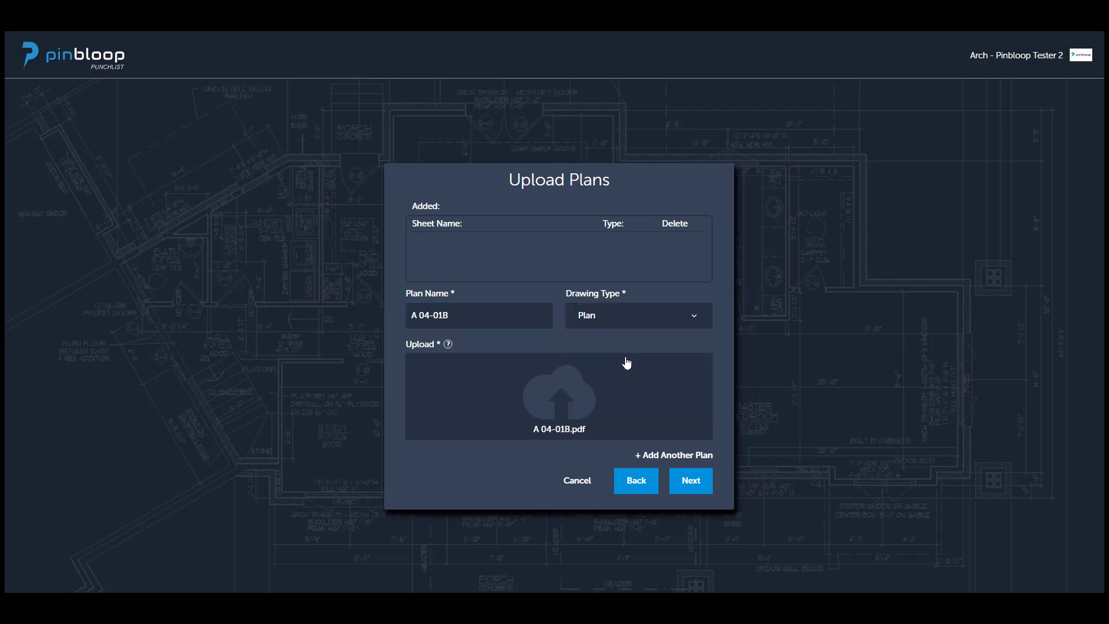
Add another plan to the sub-project and attach the file A 04-01C.pdf to it.
click(685, 456)
click(561, 393)
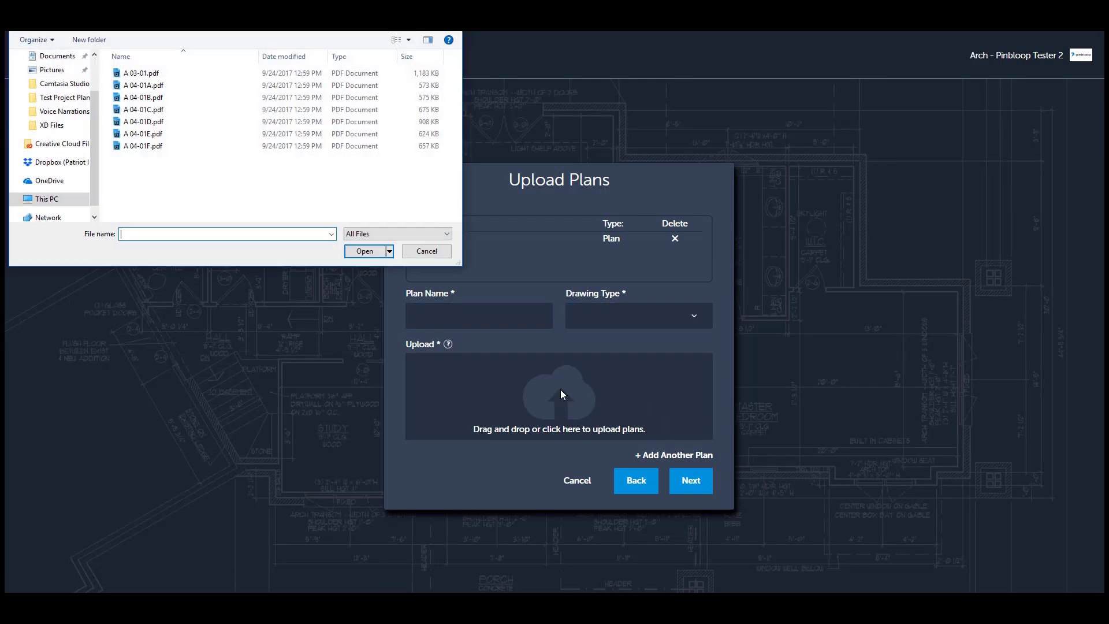
click(167, 110)
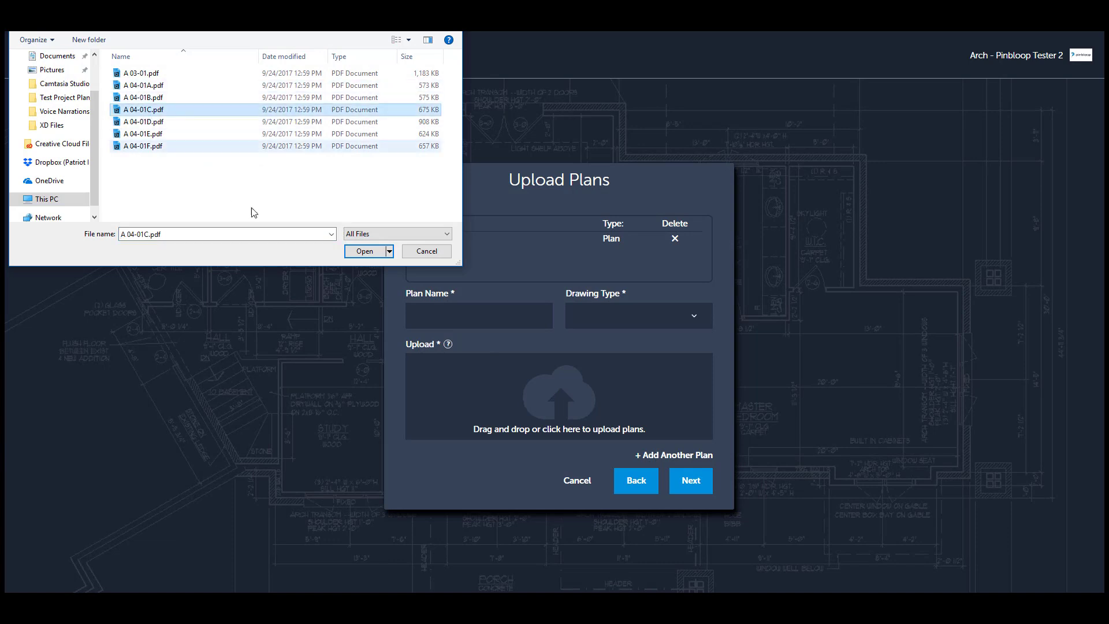
click(346, 255)
Name the second plan "A 04-01C", set its drawing type to Plan, and finish creating the sub-project.
click(442, 320)
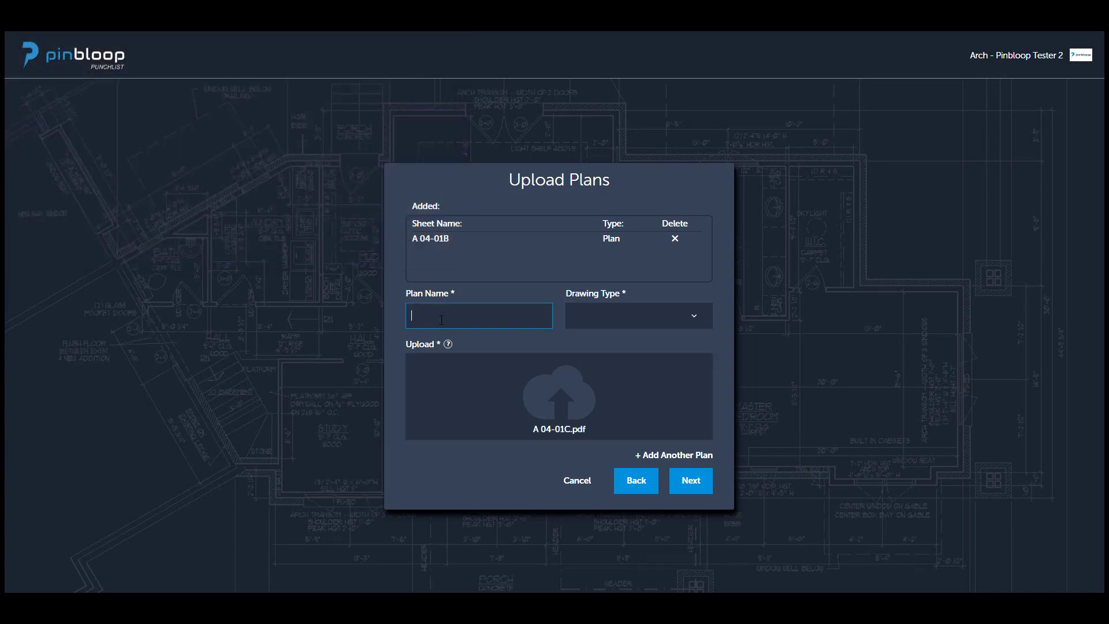
text(A 04-01C)
click(612, 327)
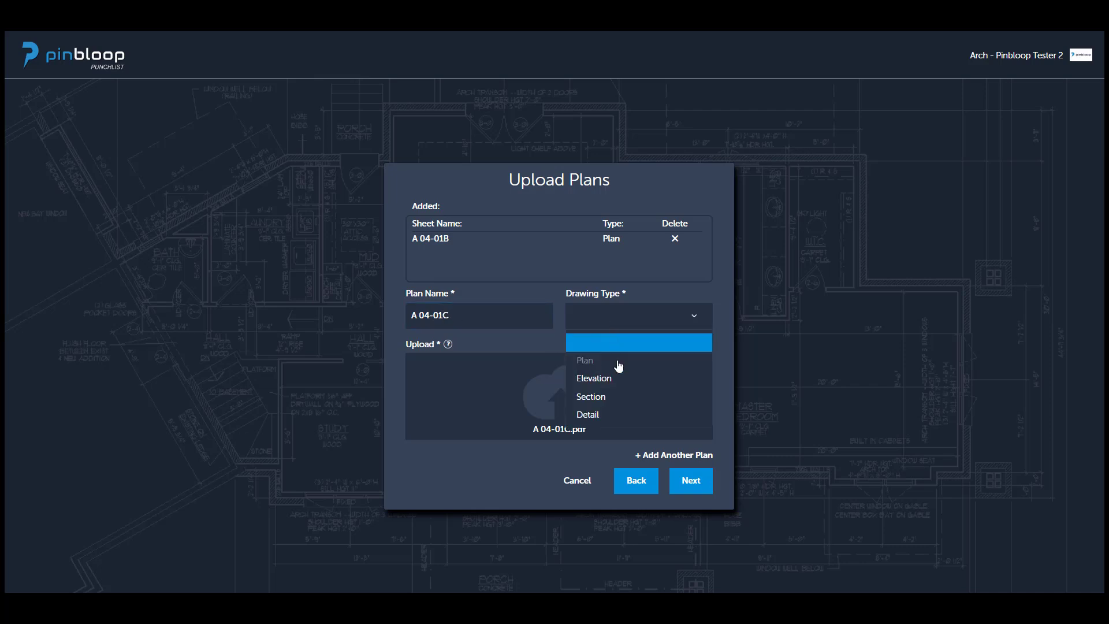
click(615, 358)
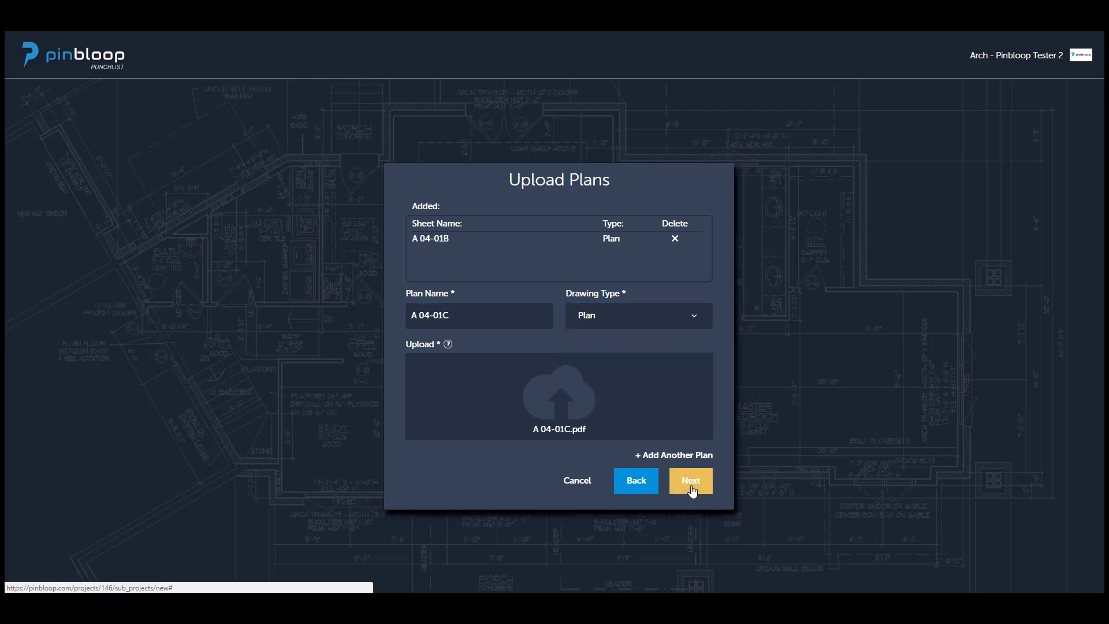
click(691, 481)
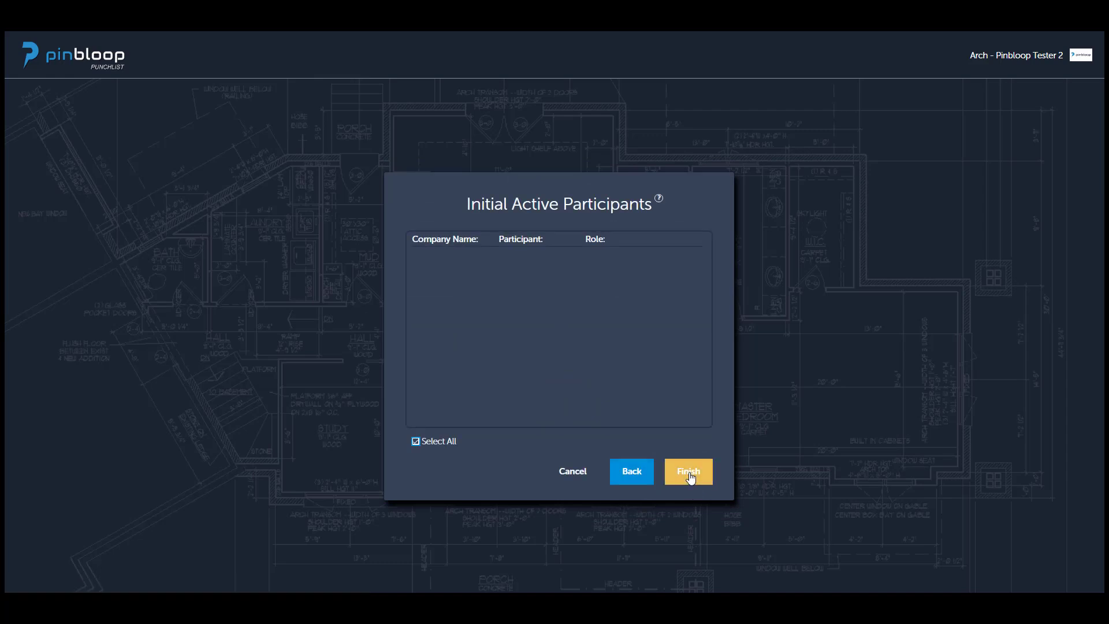
click(690, 474)
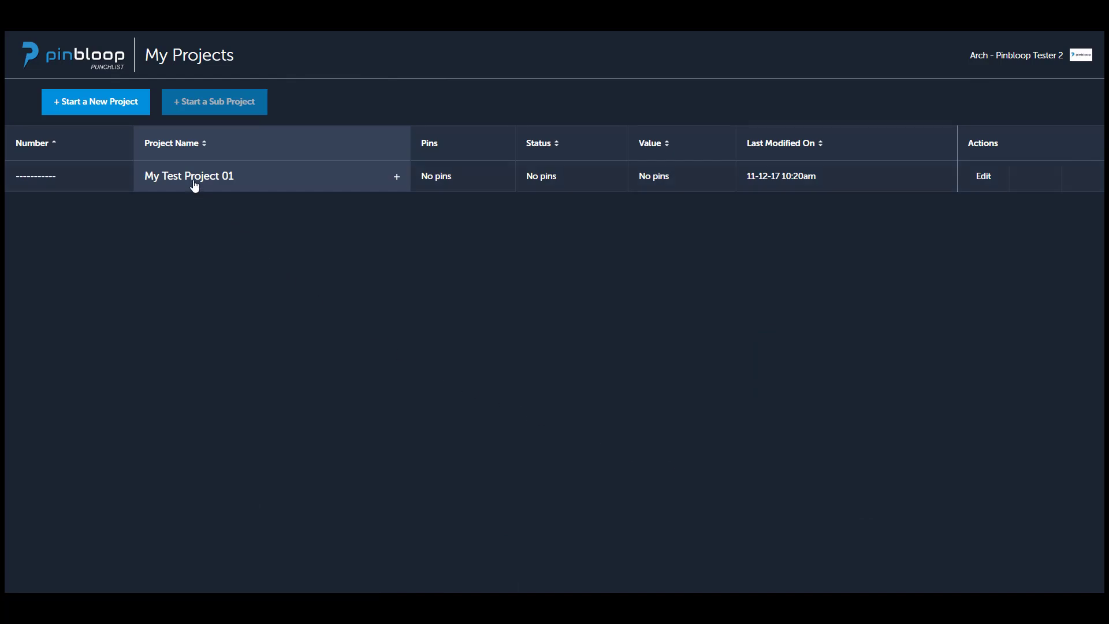
Open the details of the Arch Field Observations sub-project under My Test Project 01 and review its participants, plans and reports.
click(397, 177)
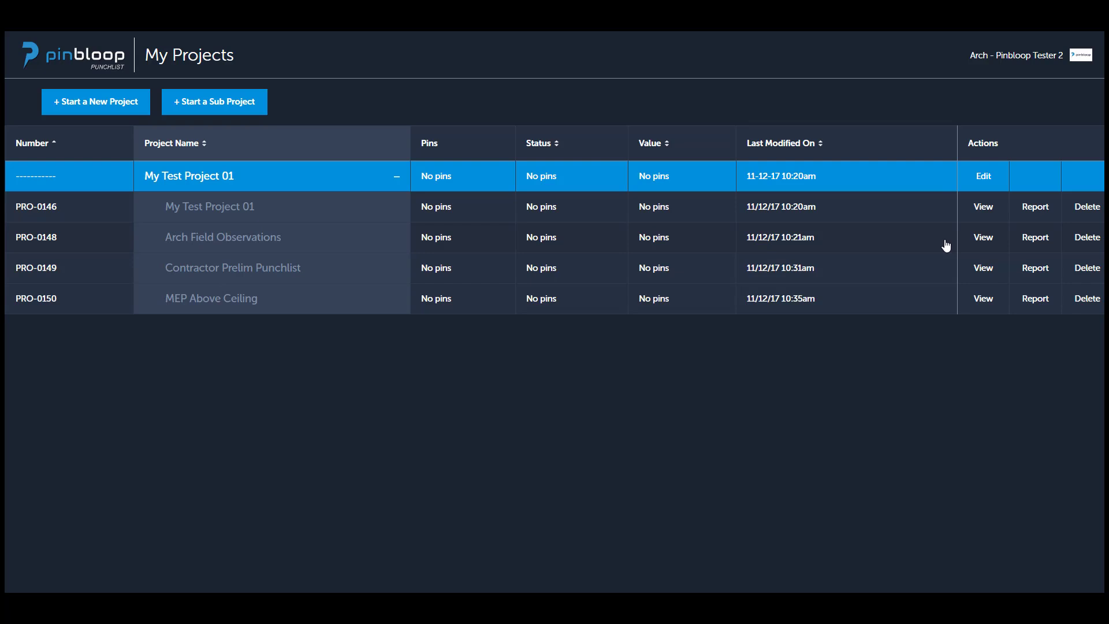
click(983, 238)
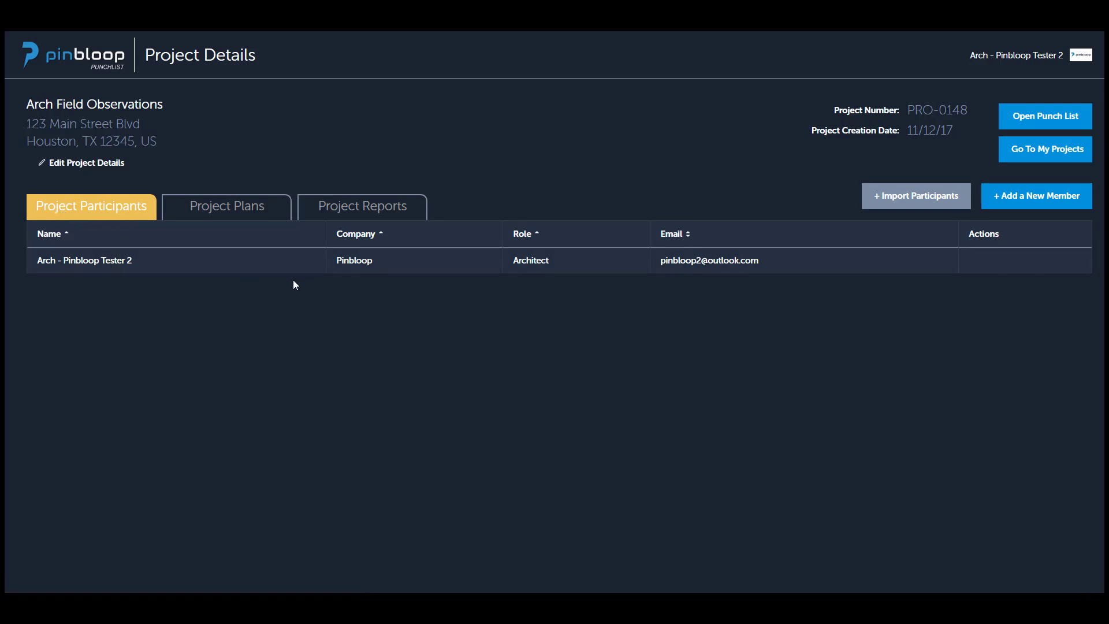
click(223, 222)
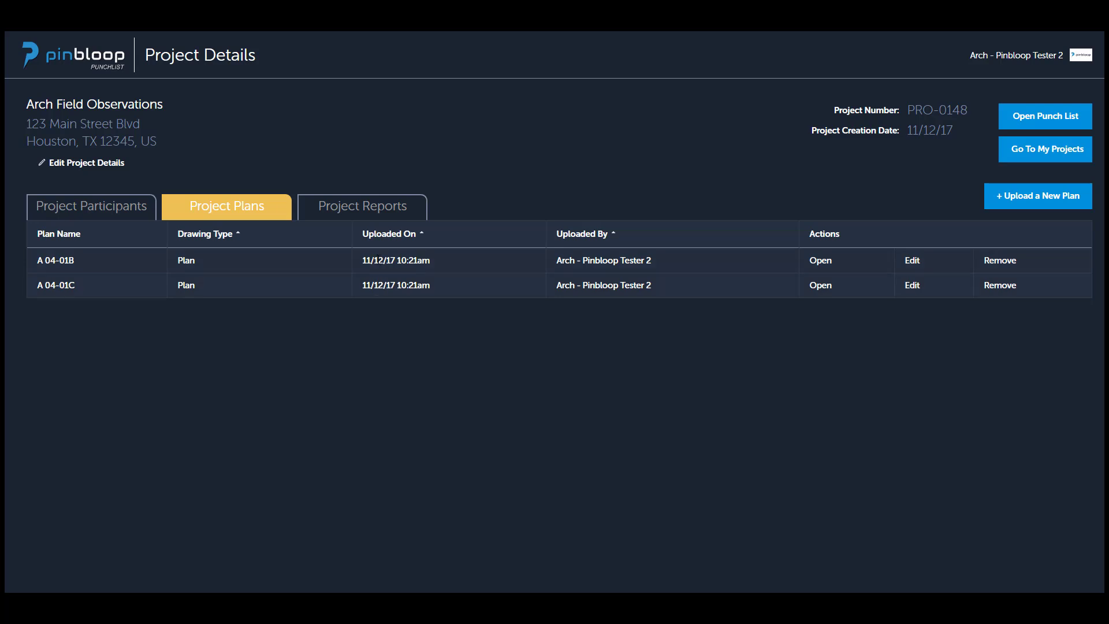
click(372, 212)
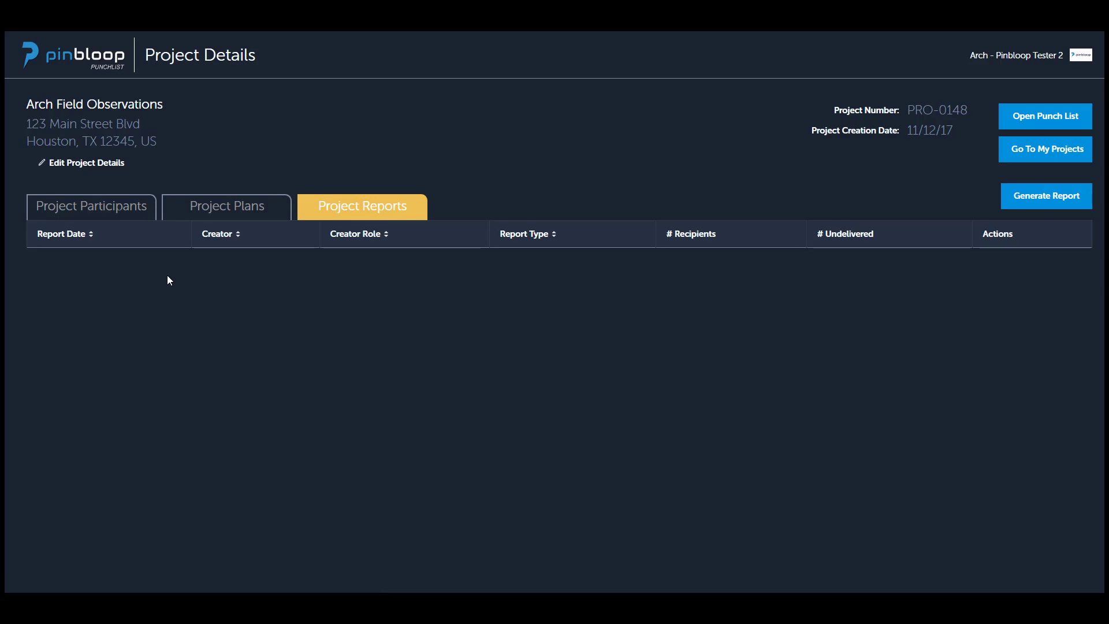
click(108, 218)
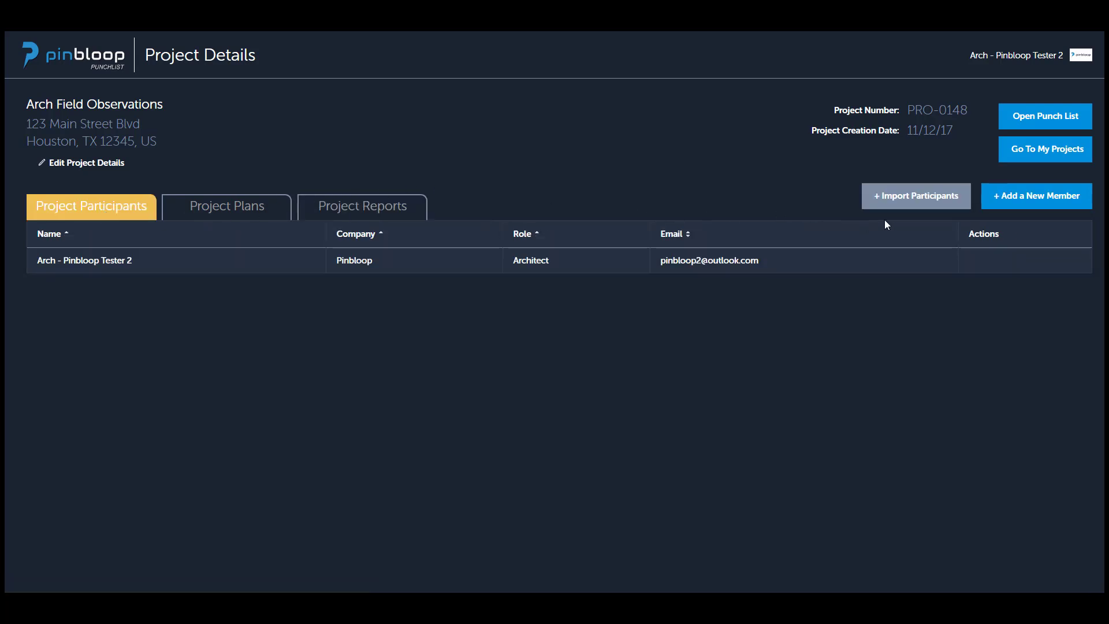
click(1022, 198)
click(250, 212)
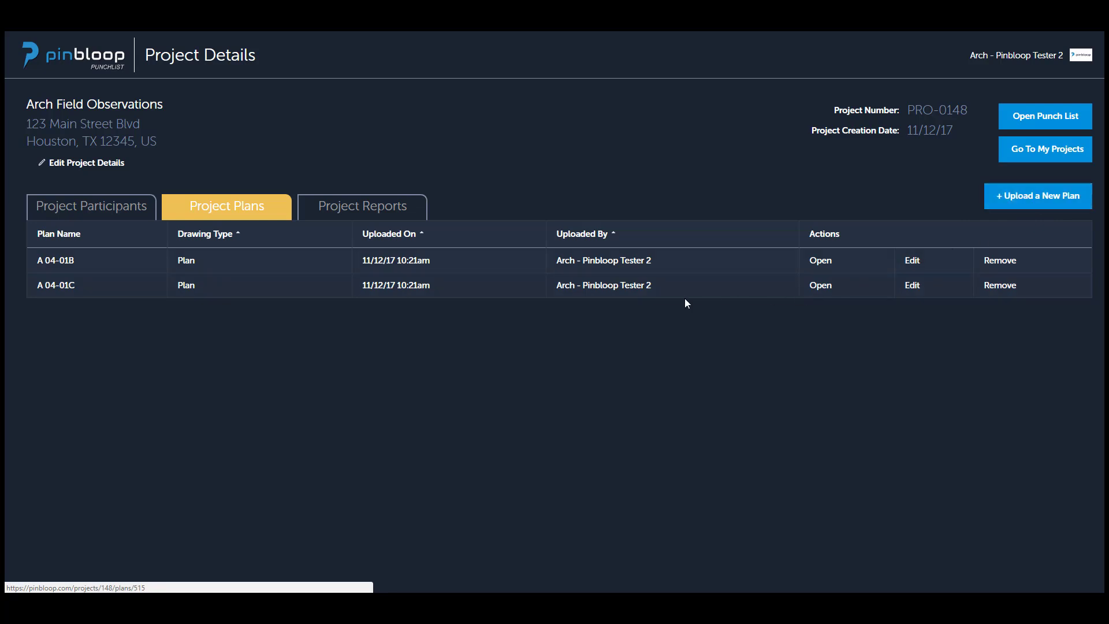
click(376, 216)
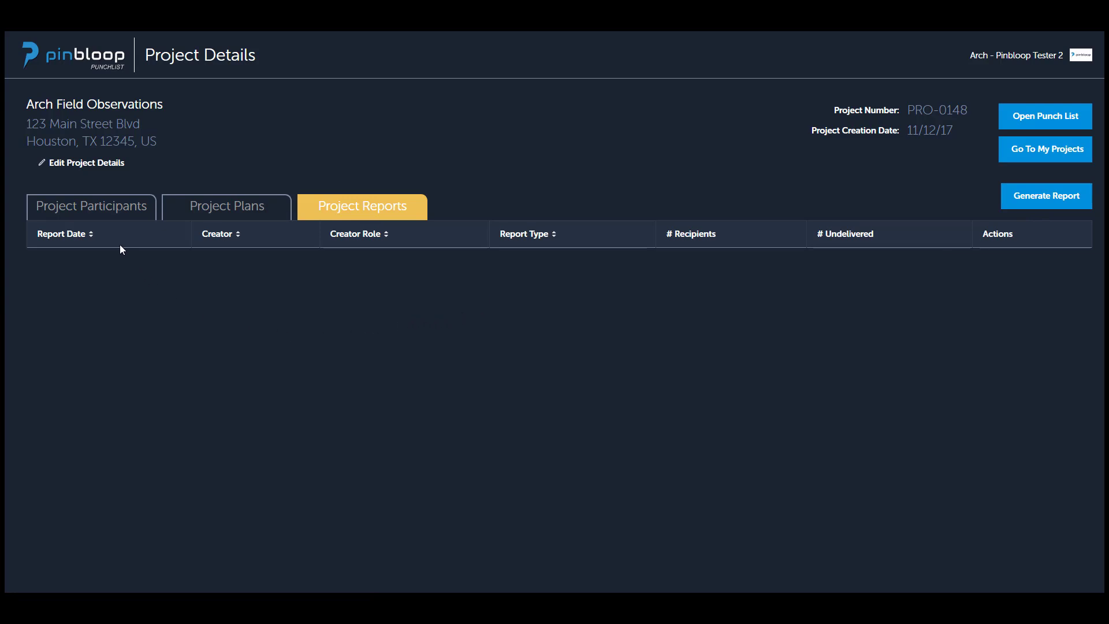
click(105, 211)
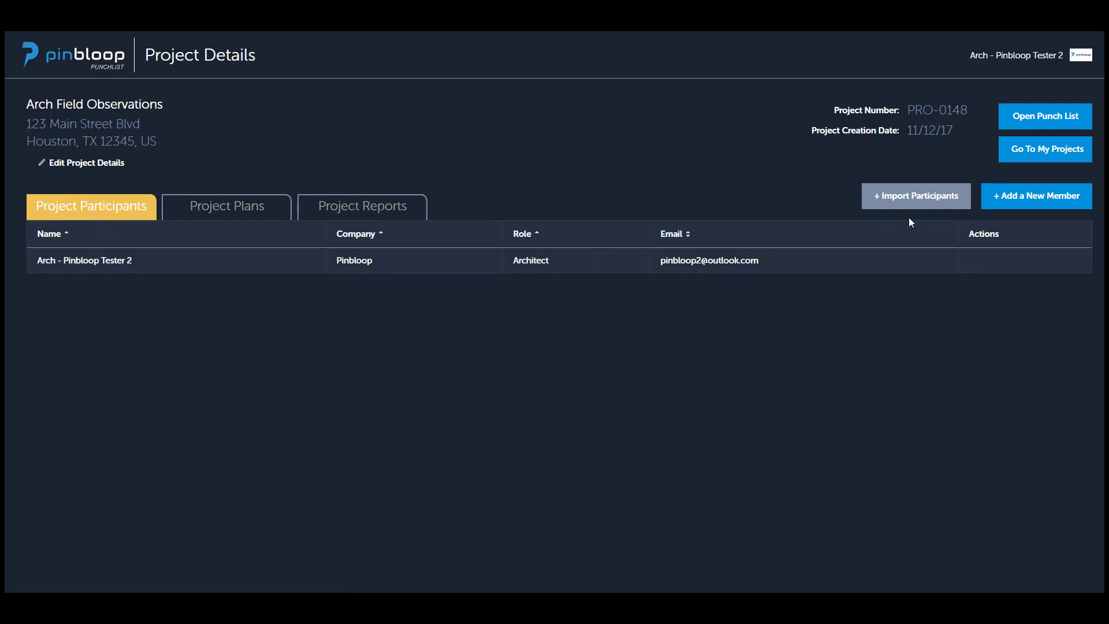
Start adding a new member to the project, with Pinbloop as the company and its owner tester account as the participant.
click(1015, 201)
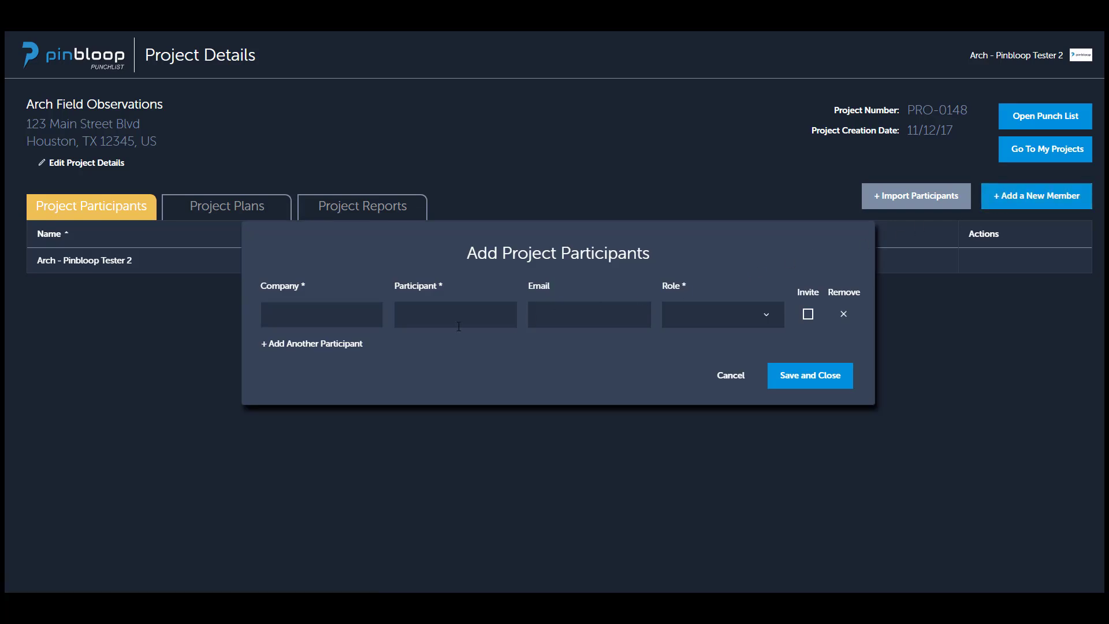
click(351, 315)
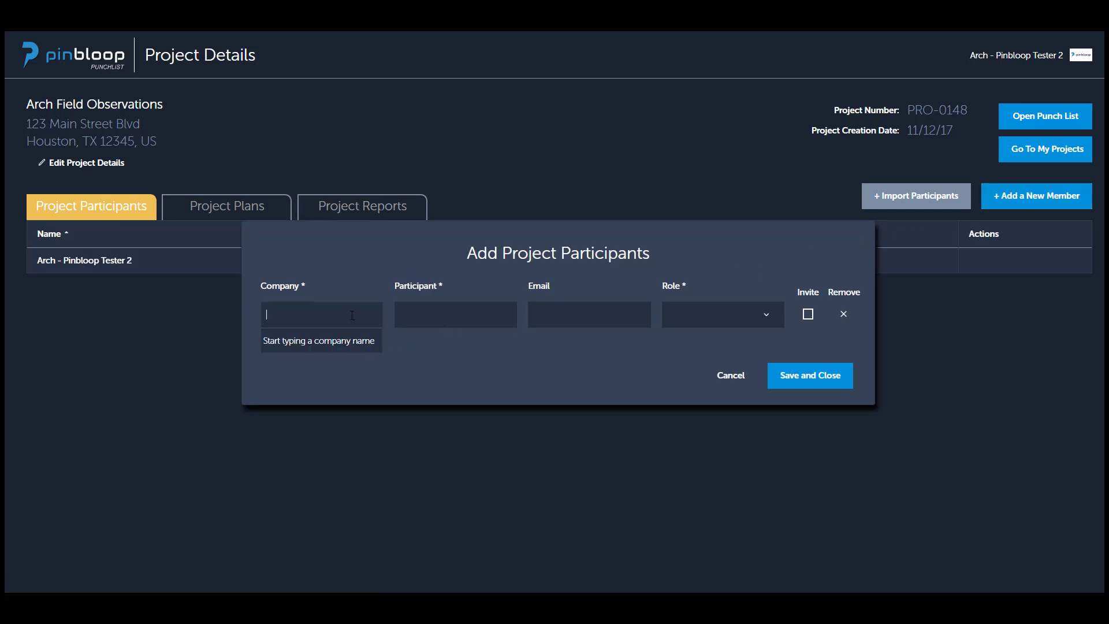
text(pinbloop)
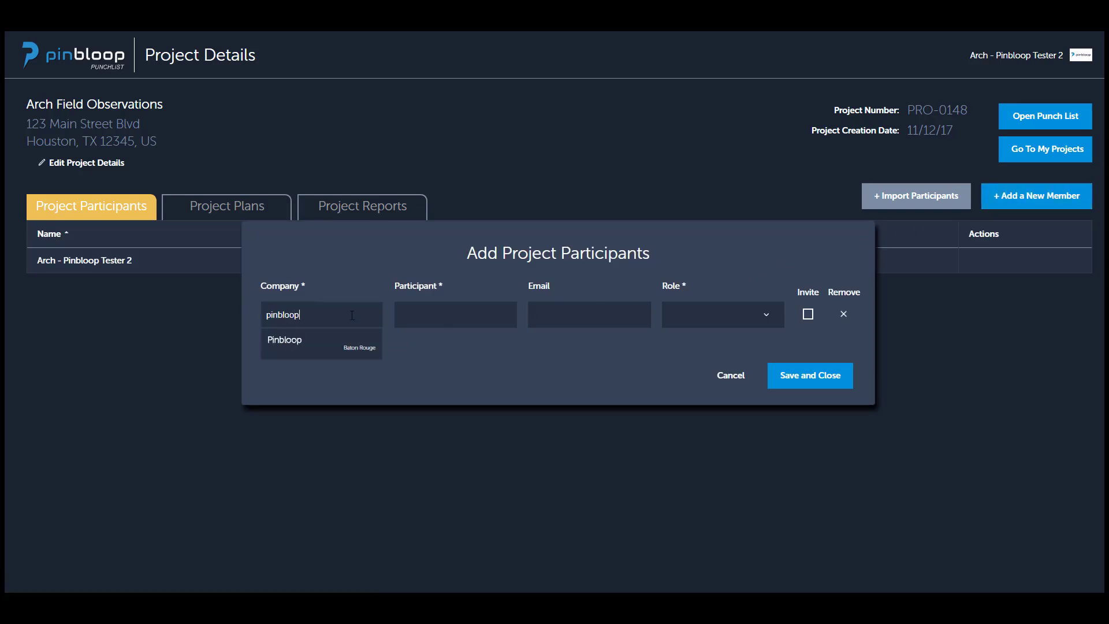
click(321, 339)
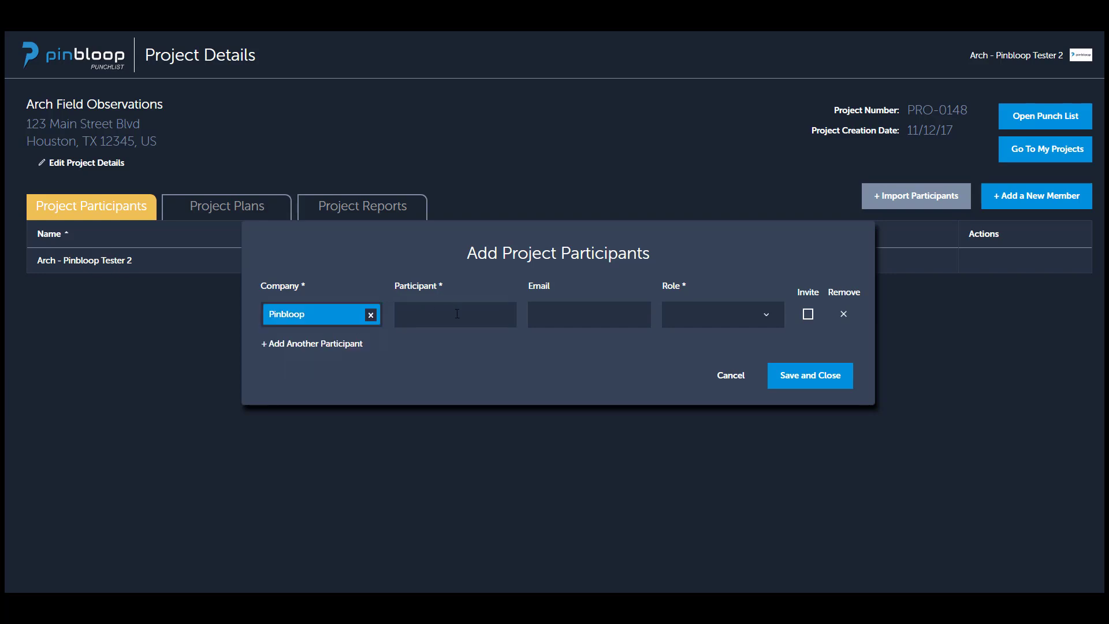
click(453, 312)
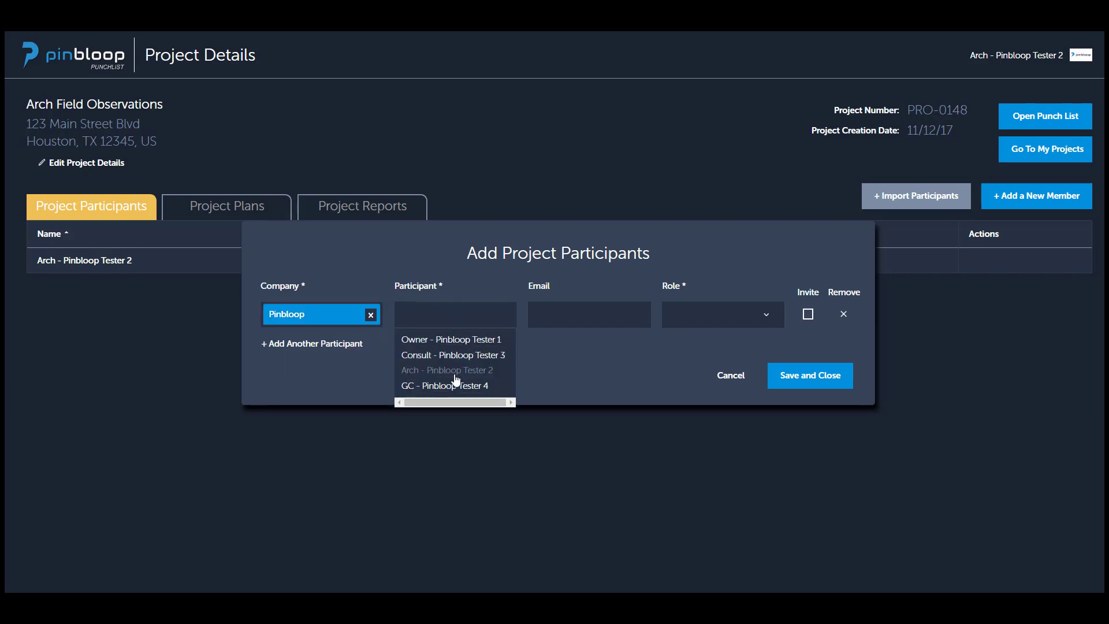
click(450, 339)
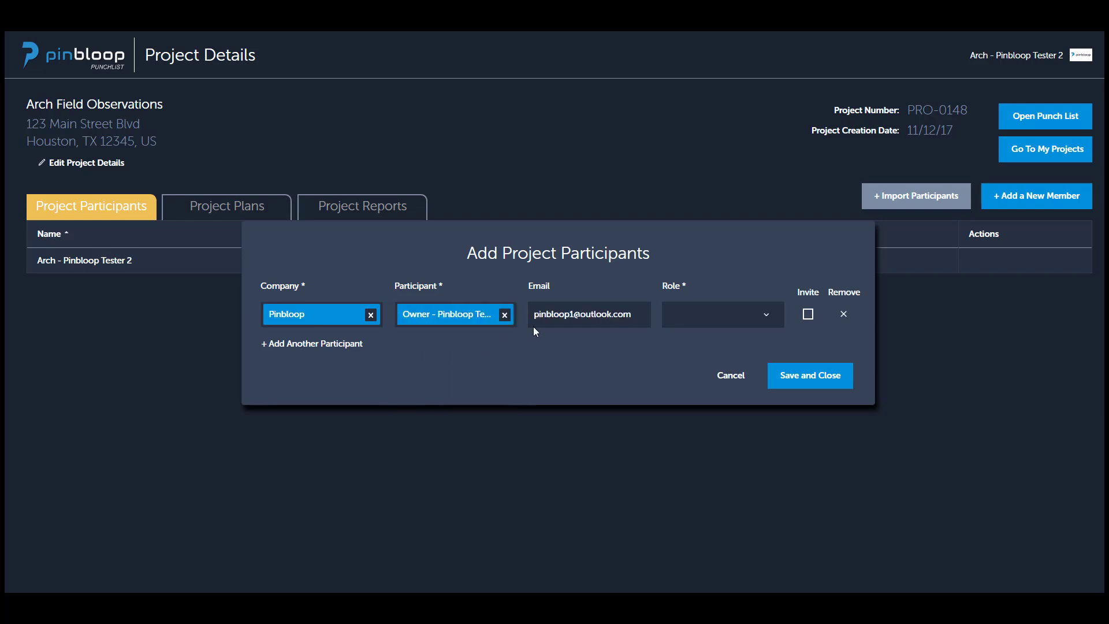
Give the new participant the Owner role and mark them to be invited.
click(730, 319)
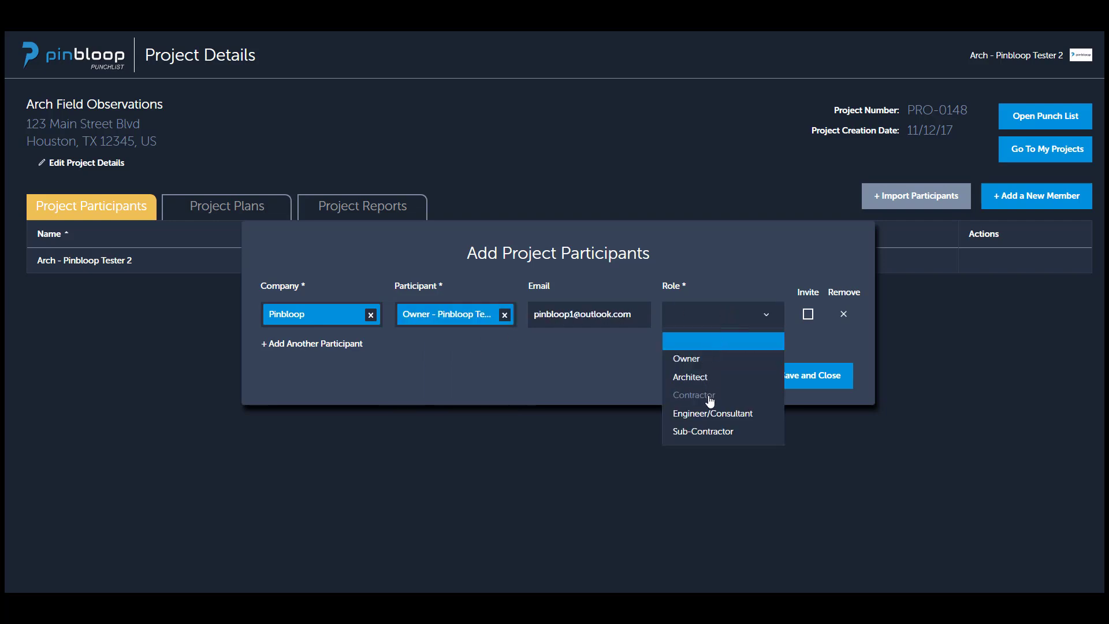
click(708, 360)
click(808, 315)
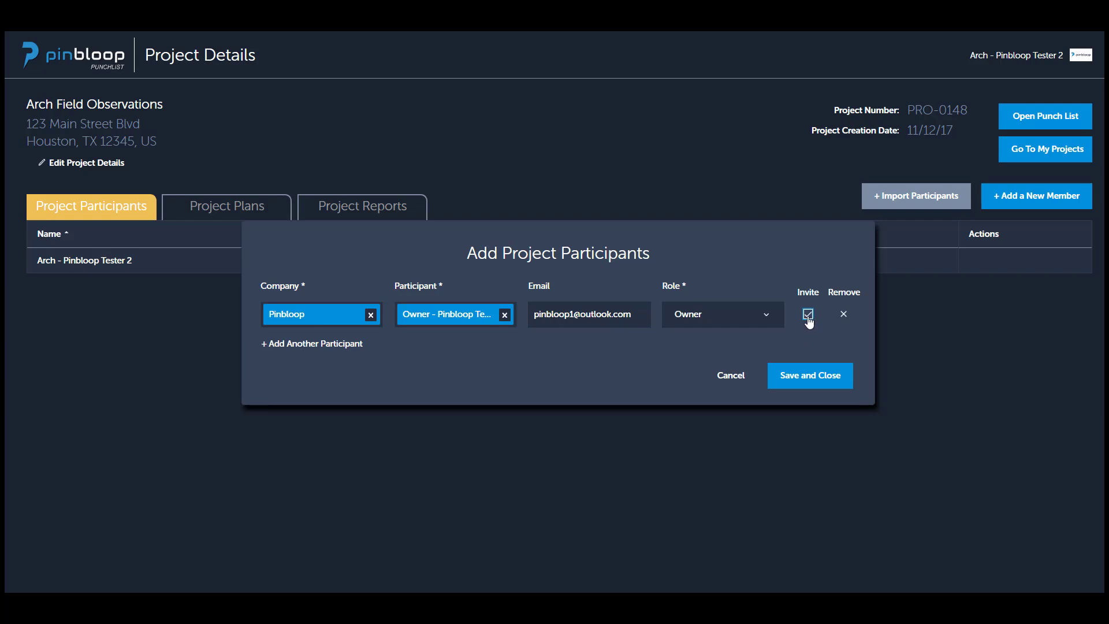
click(808, 316)
click(807, 315)
Add another participant row with Pinbloop as the company and its consultant tester account as the participant.
click(347, 344)
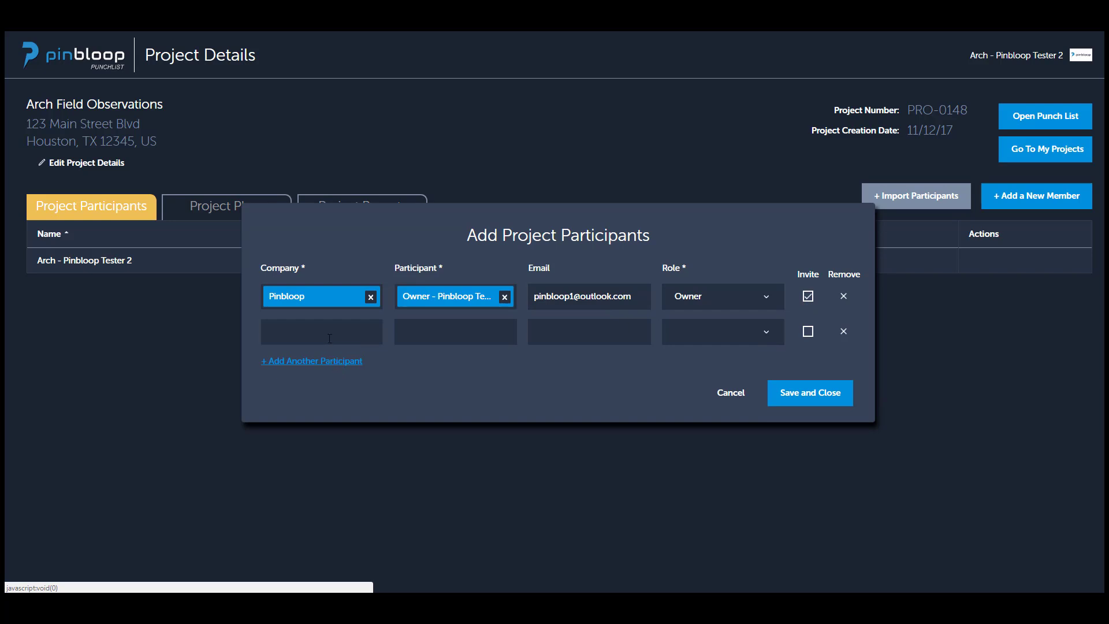
click(330, 337)
text(pinbloop)
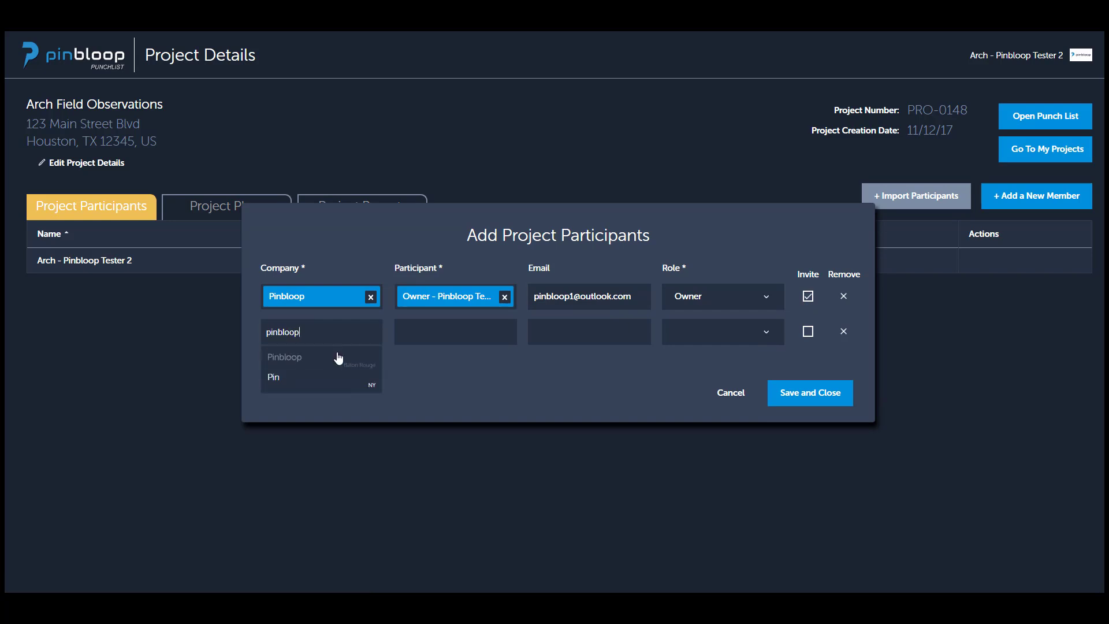
click(338, 358)
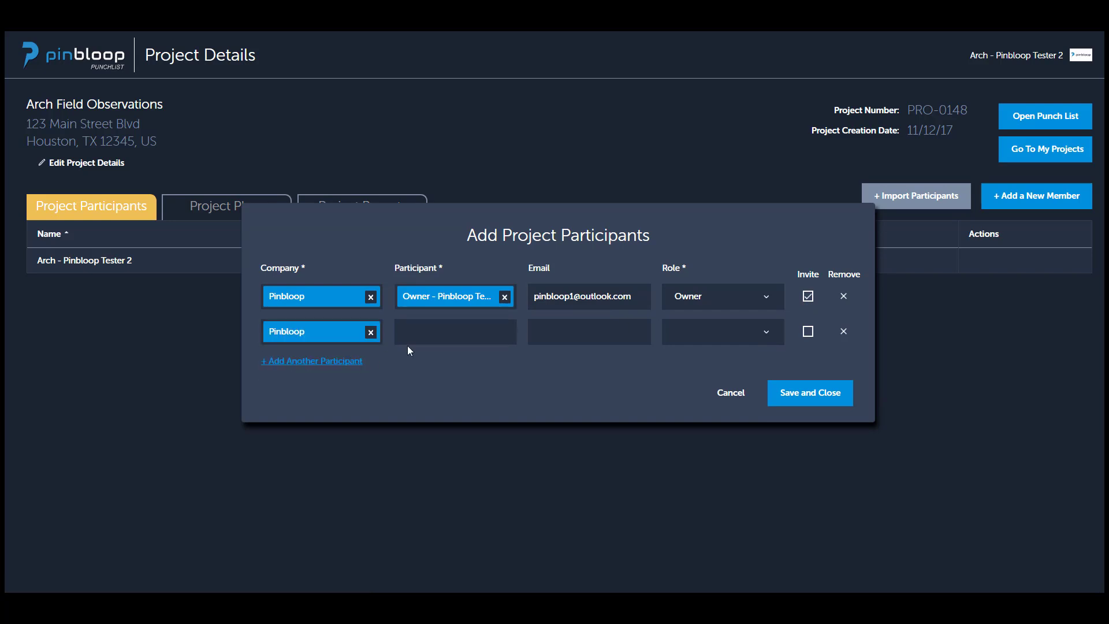
click(449, 327)
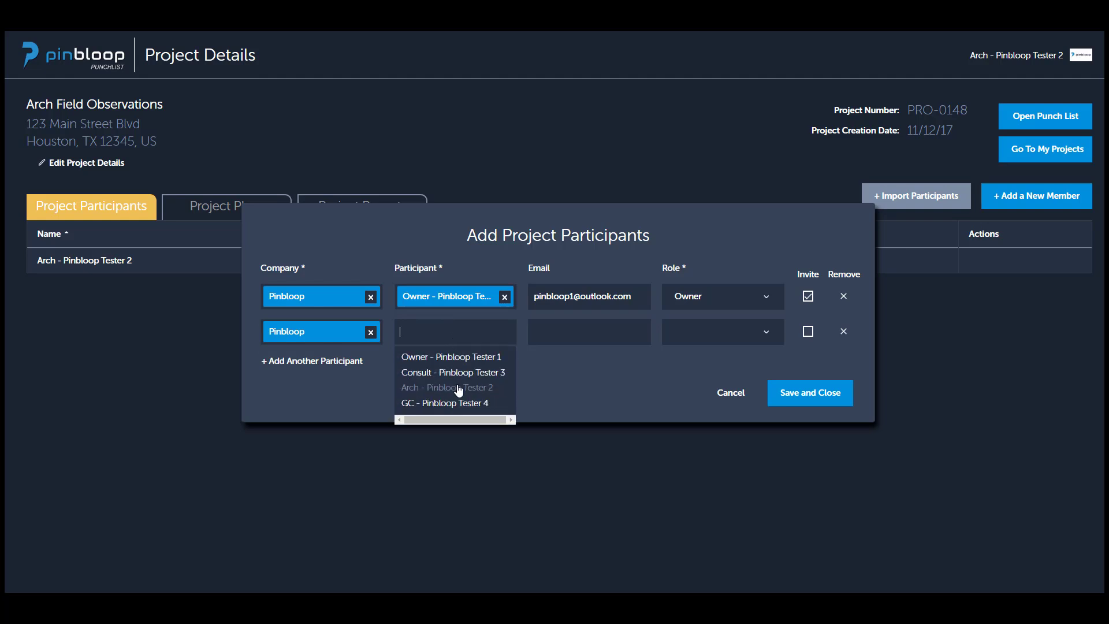
click(459, 372)
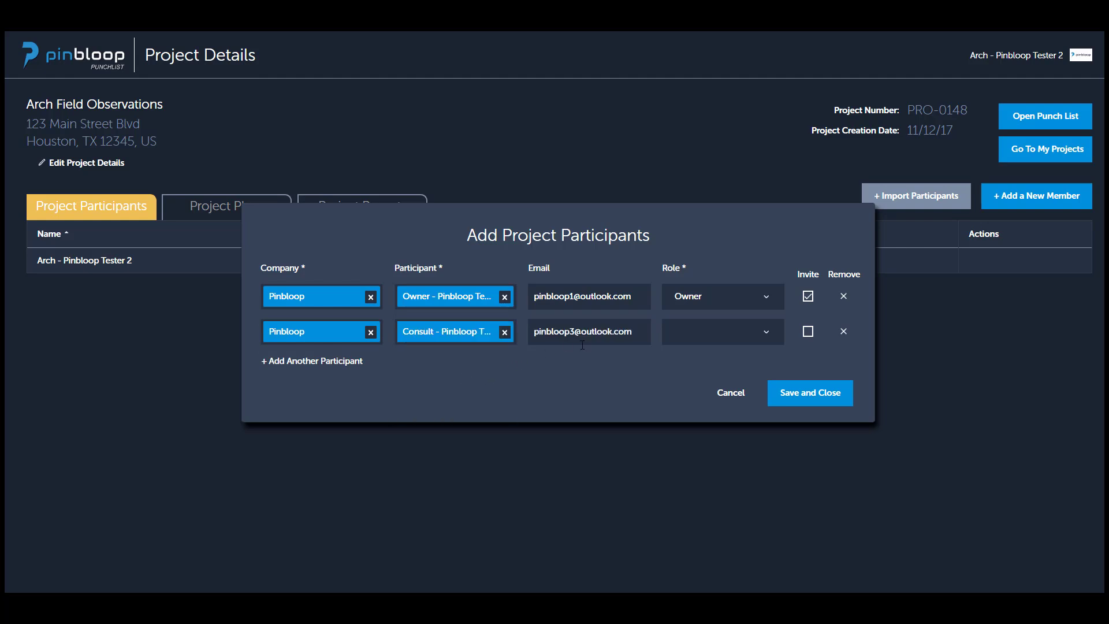
Give the second participant the Engineer/Consultant role, mark them to be invited, and save the new project participants.
click(674, 337)
click(694, 430)
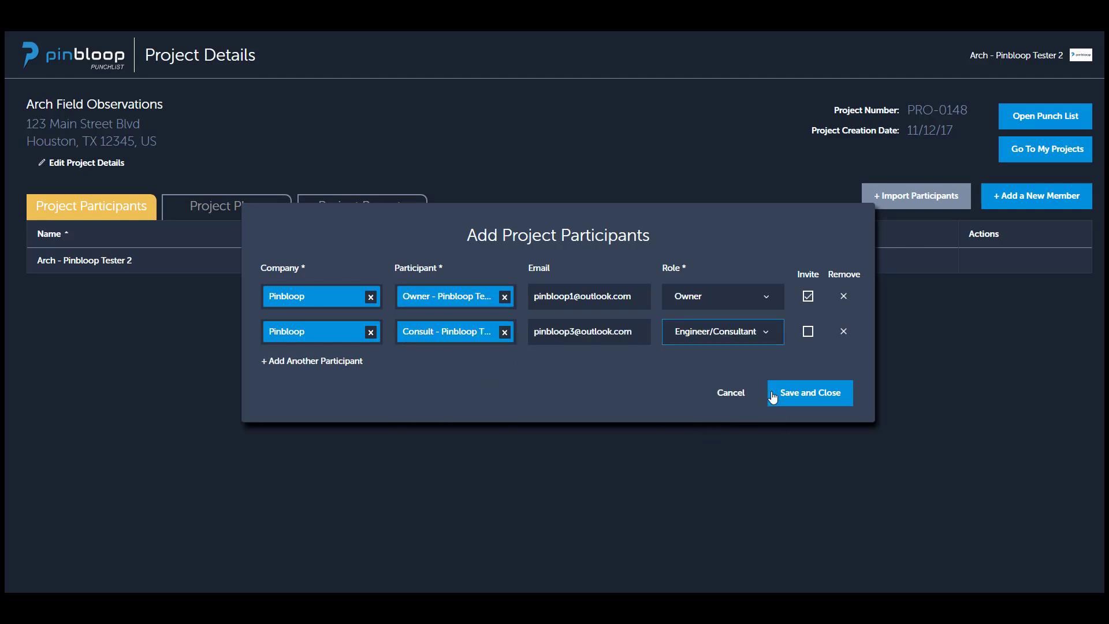
click(808, 331)
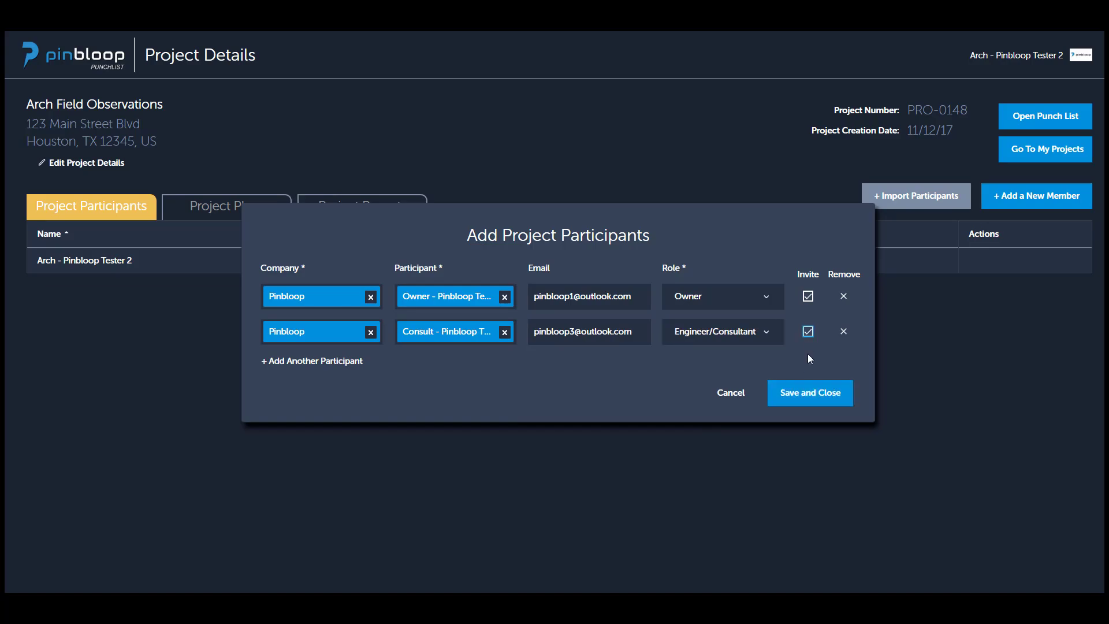
click(811, 393)
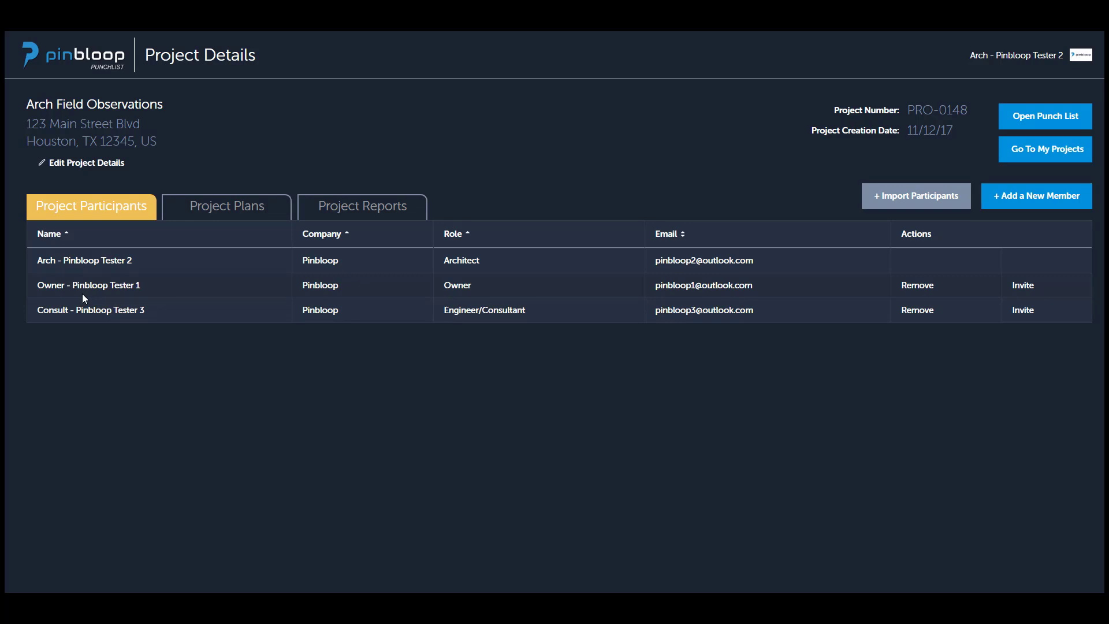
Start uploading a new plan to the project's plans and choose the file A 04-01A.pdf.
click(224, 215)
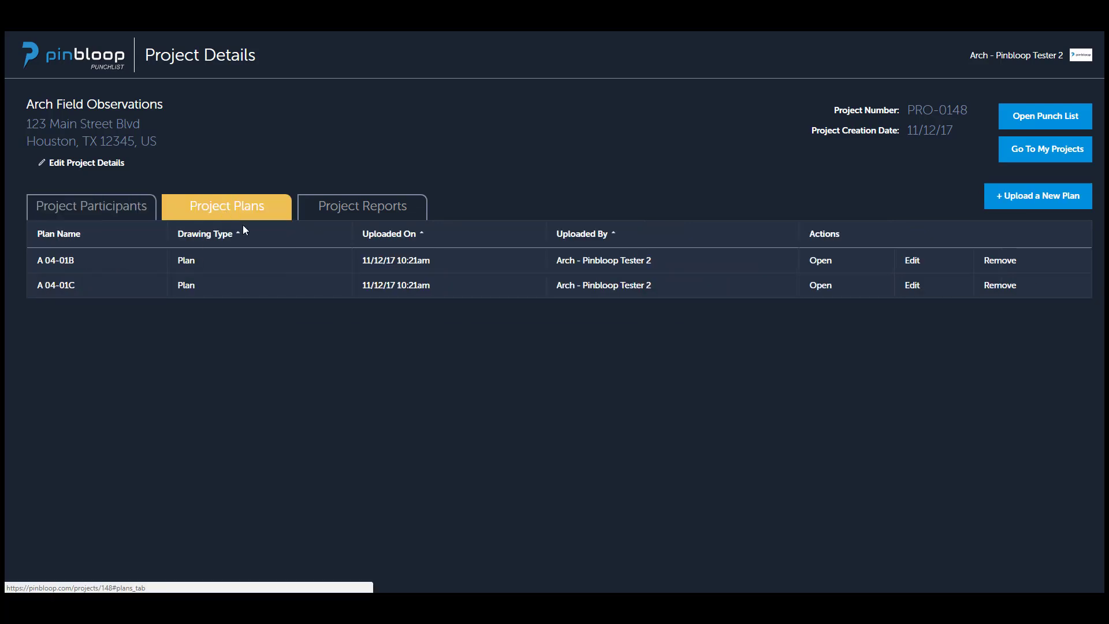
click(1024, 203)
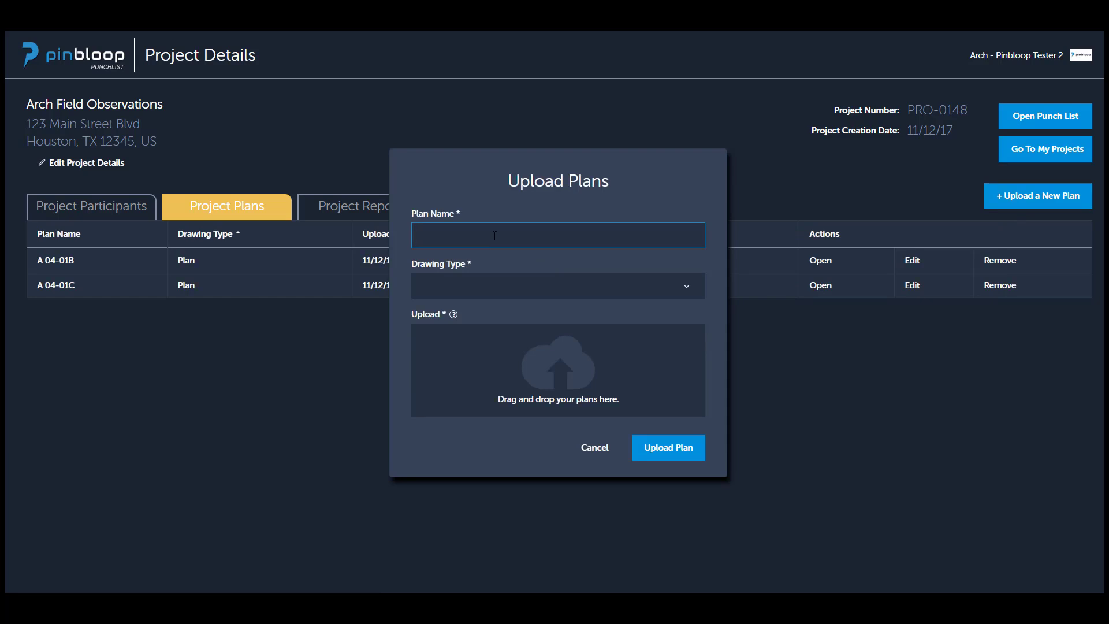
click(489, 286)
click(503, 265)
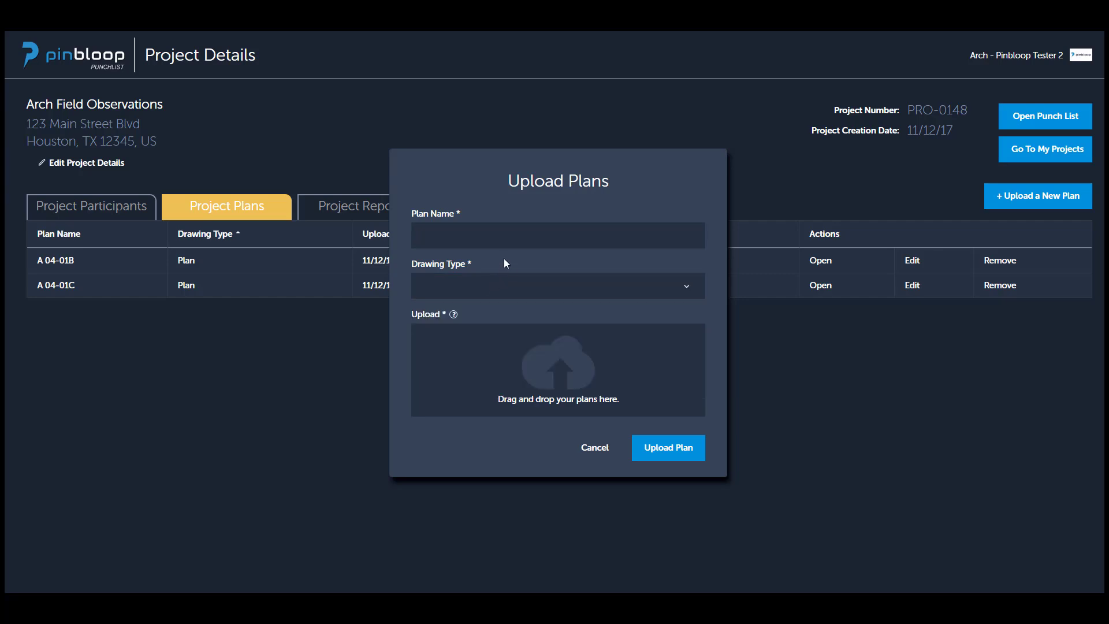
click(562, 382)
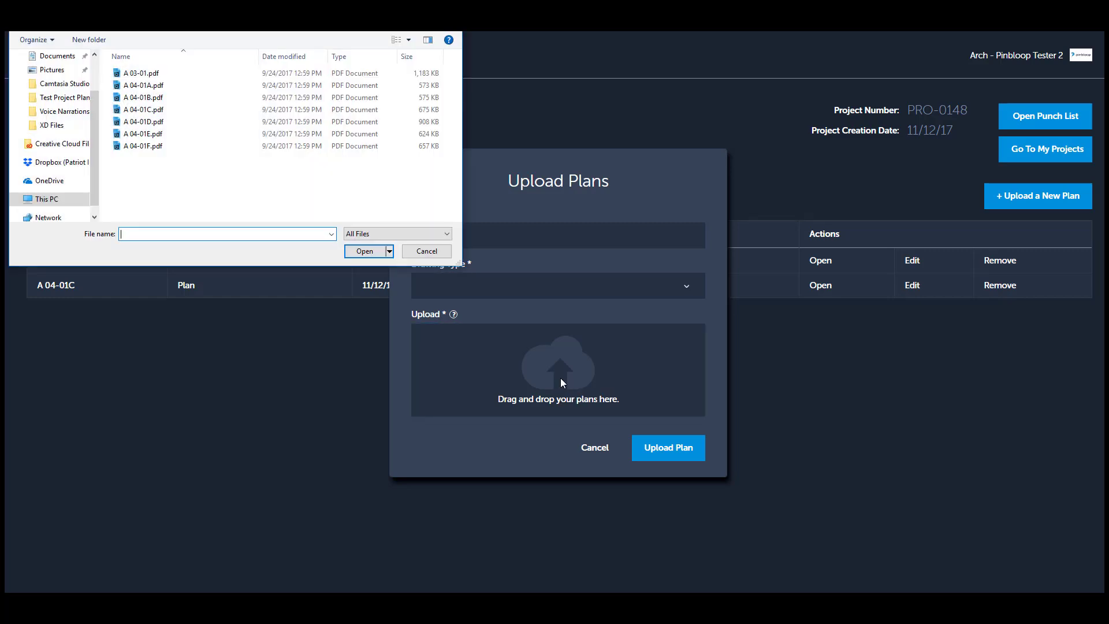
click(141, 73)
click(162, 107)
click(164, 85)
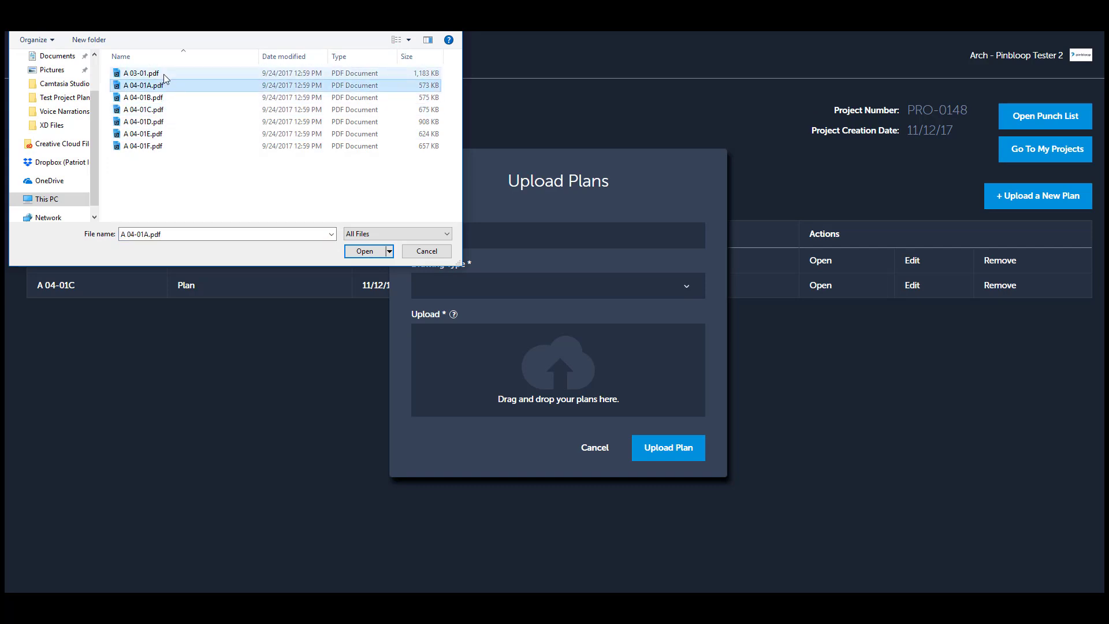
click(164, 73)
click(162, 86)
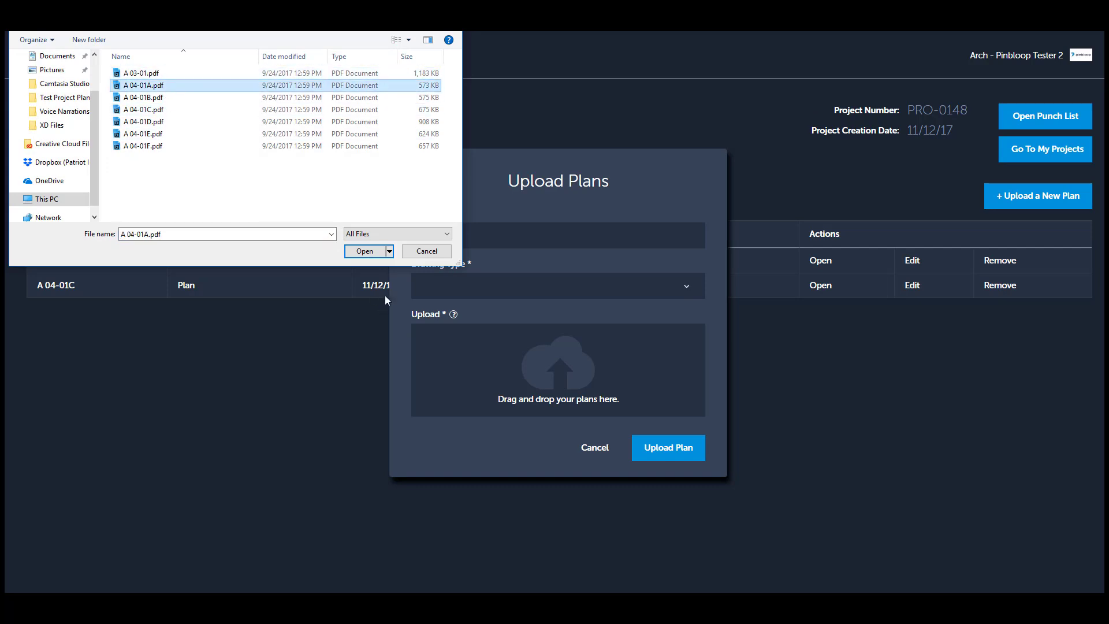
click(374, 252)
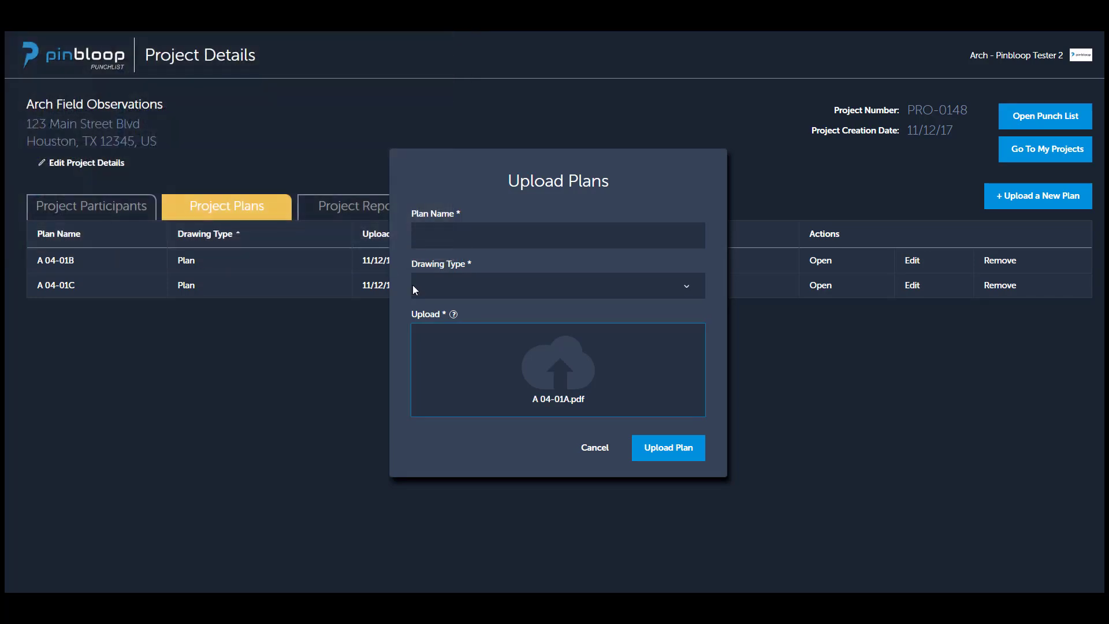
Name the plan "A 04-01A Floor Plan", set its drawing type to Plan, and upload it.
click(498, 242)
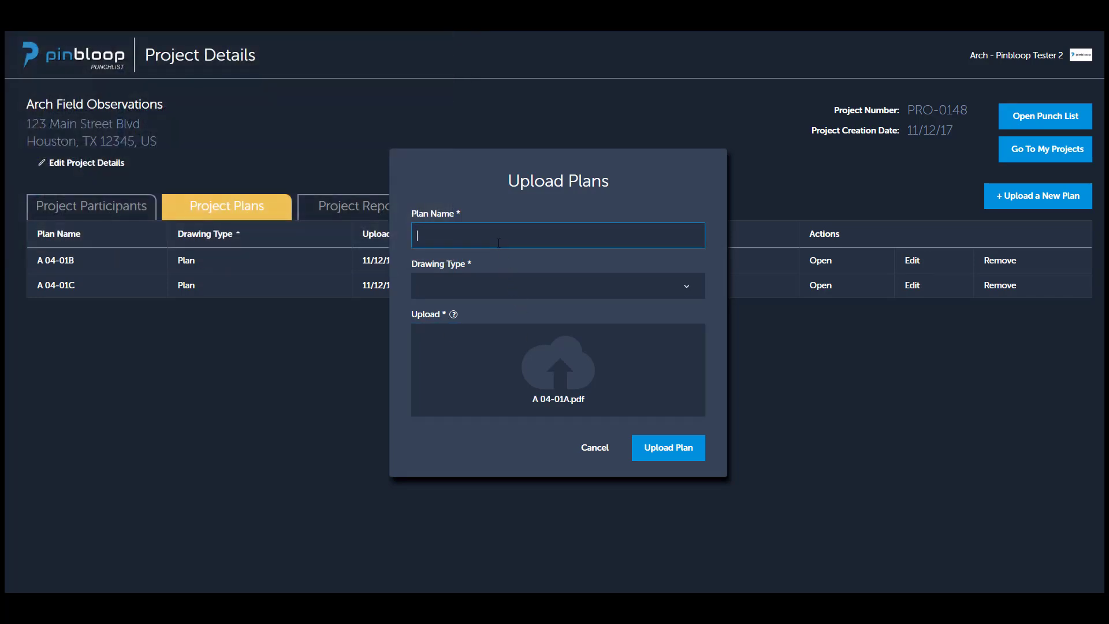
text(A 04-01A Floor Plan)
click(480, 290)
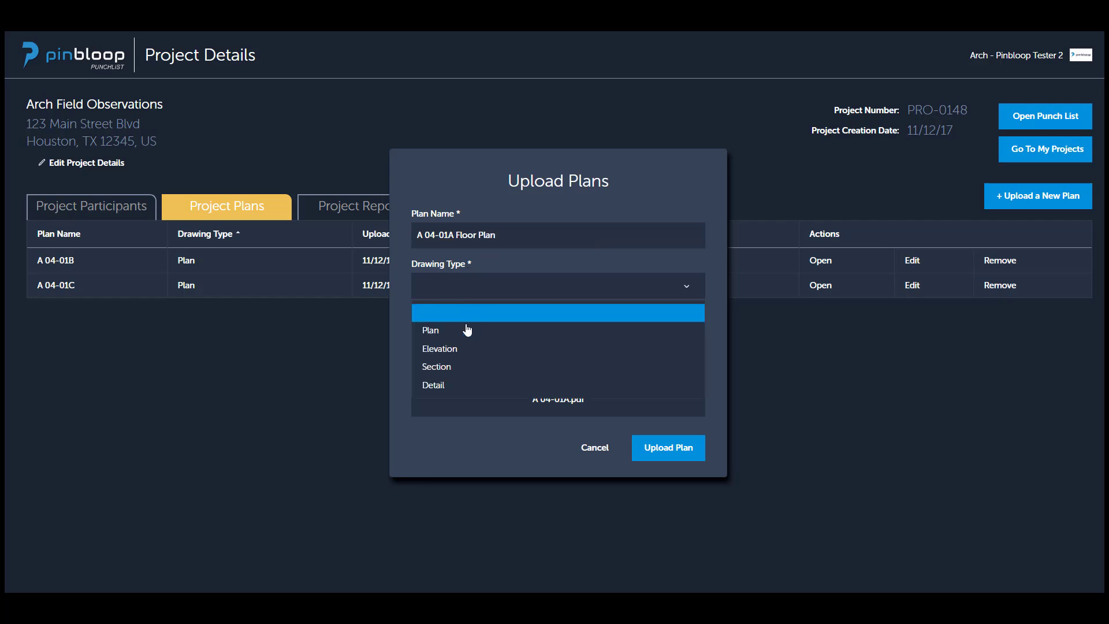
click(467, 331)
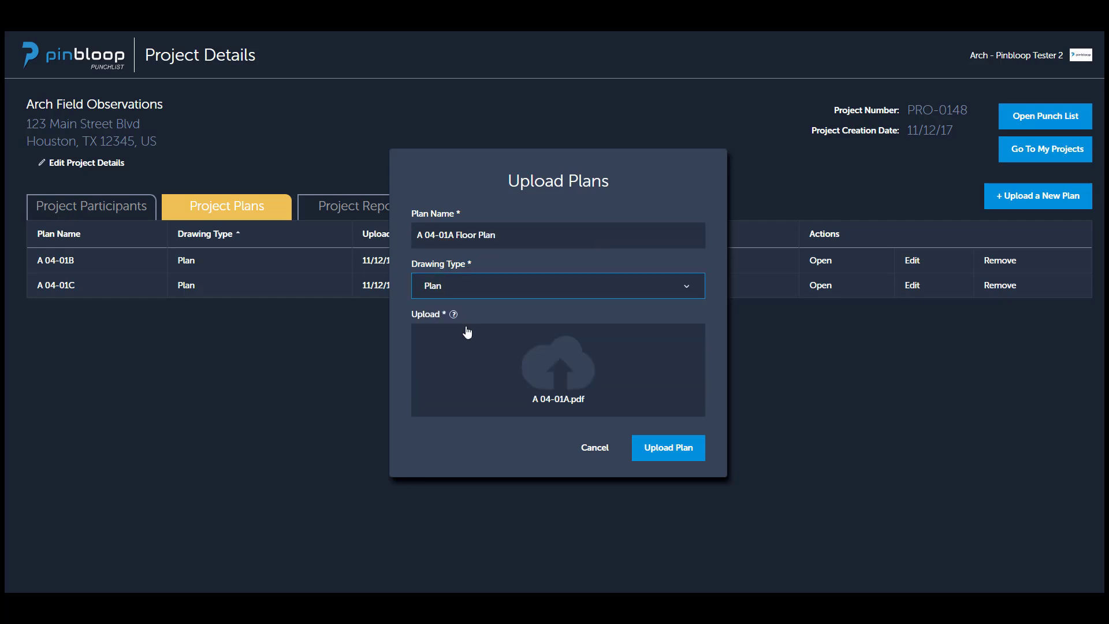
click(660, 450)
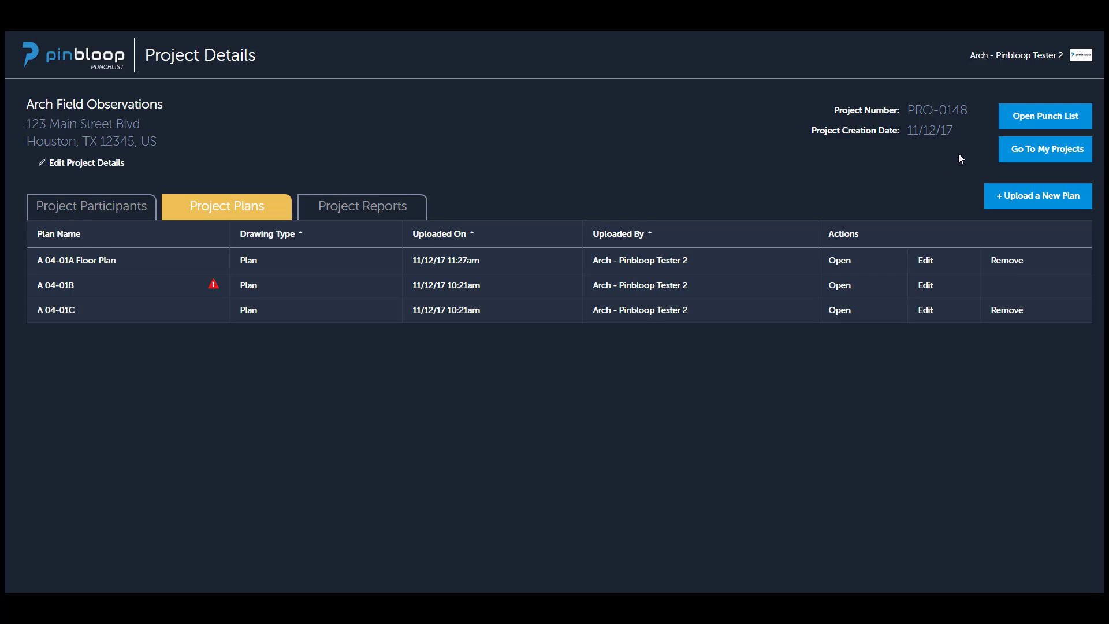
Open the Arch Field Observations punch list and look over its selectable plans and its pin filters.
click(1044, 117)
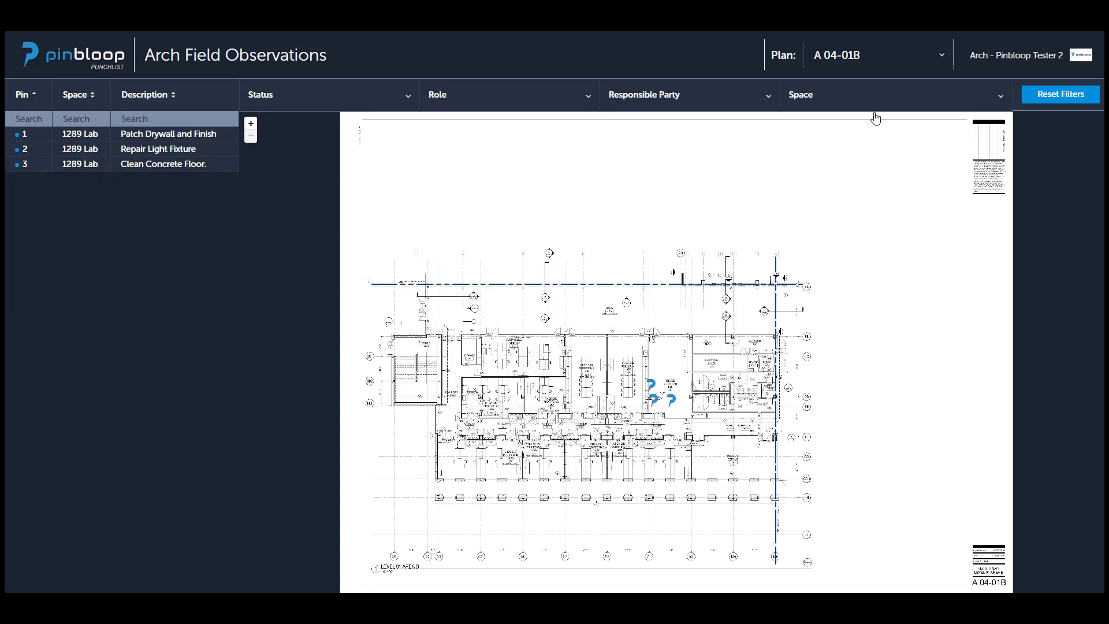
click(889, 56)
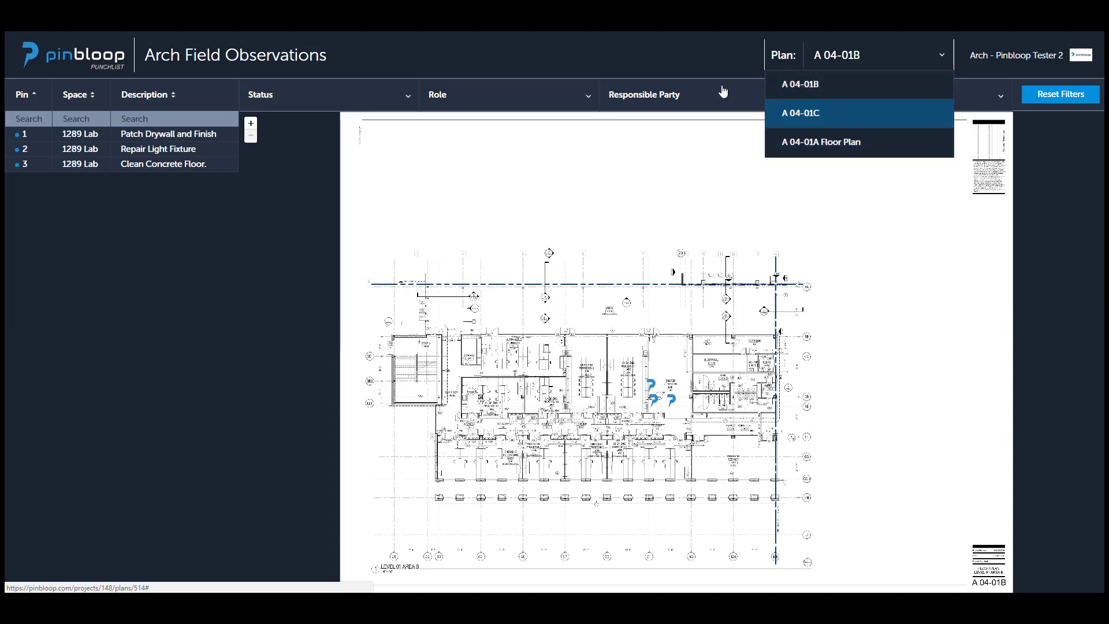
click(691, 58)
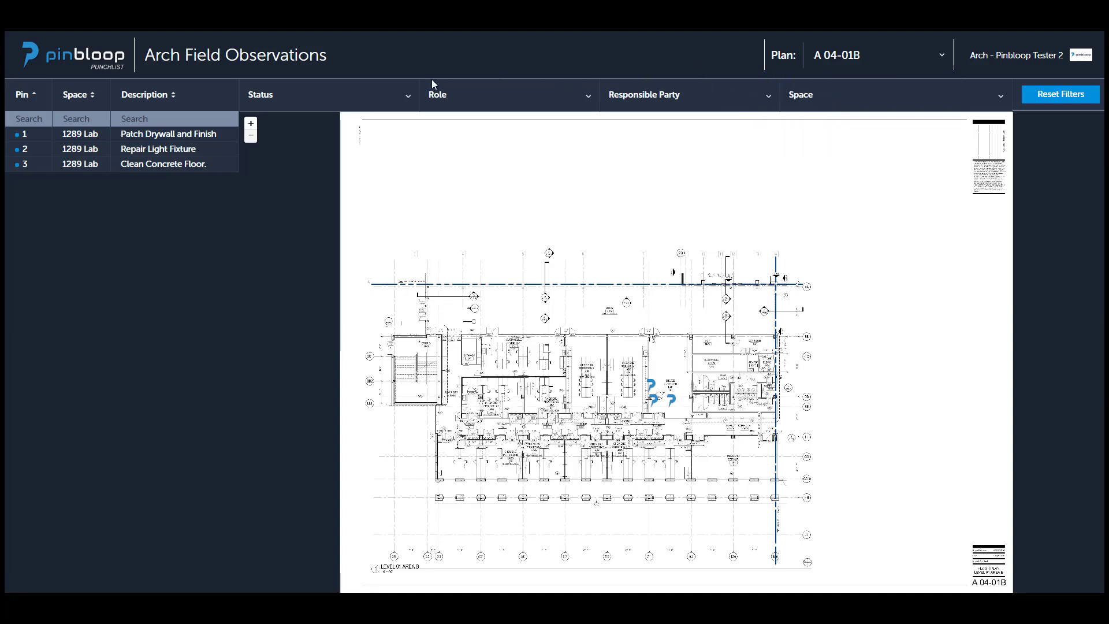
click(389, 99)
click(530, 99)
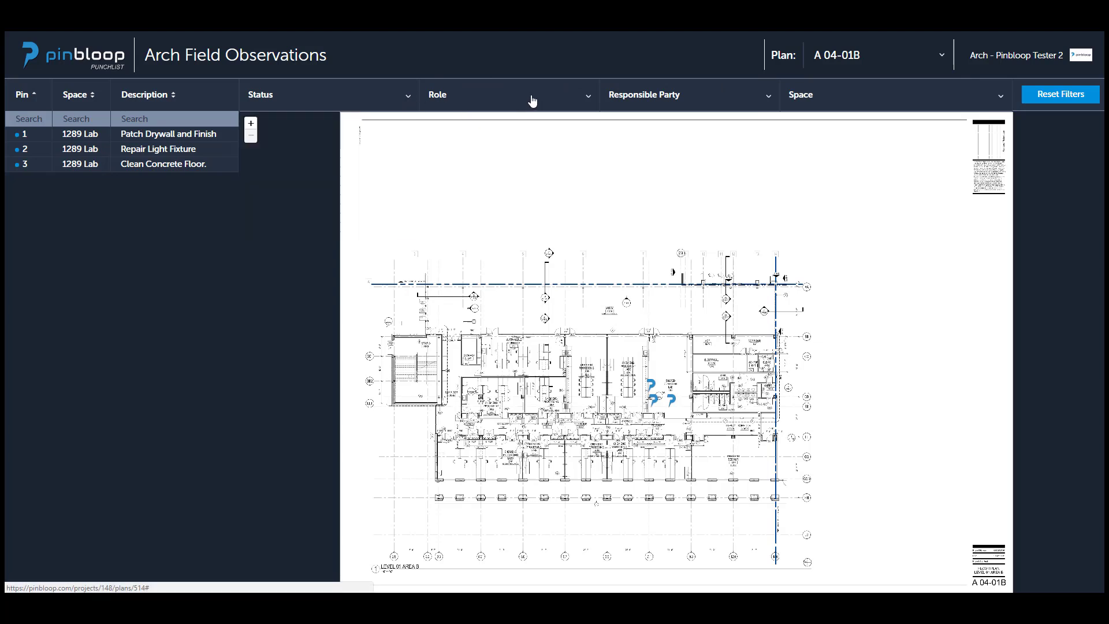
click(719, 100)
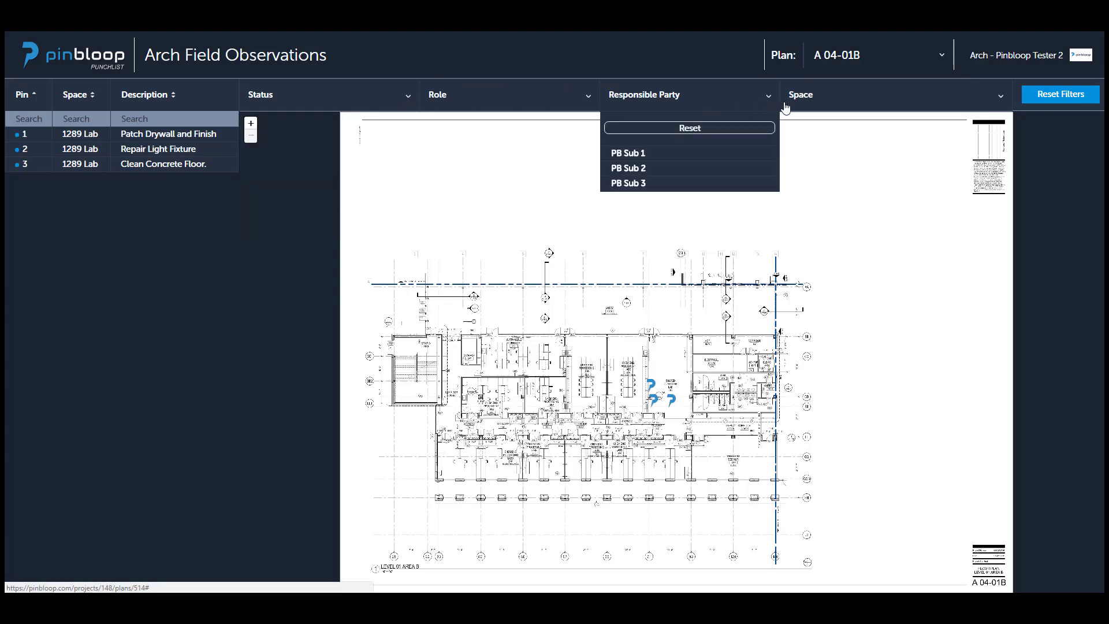
click(838, 94)
click(712, 64)
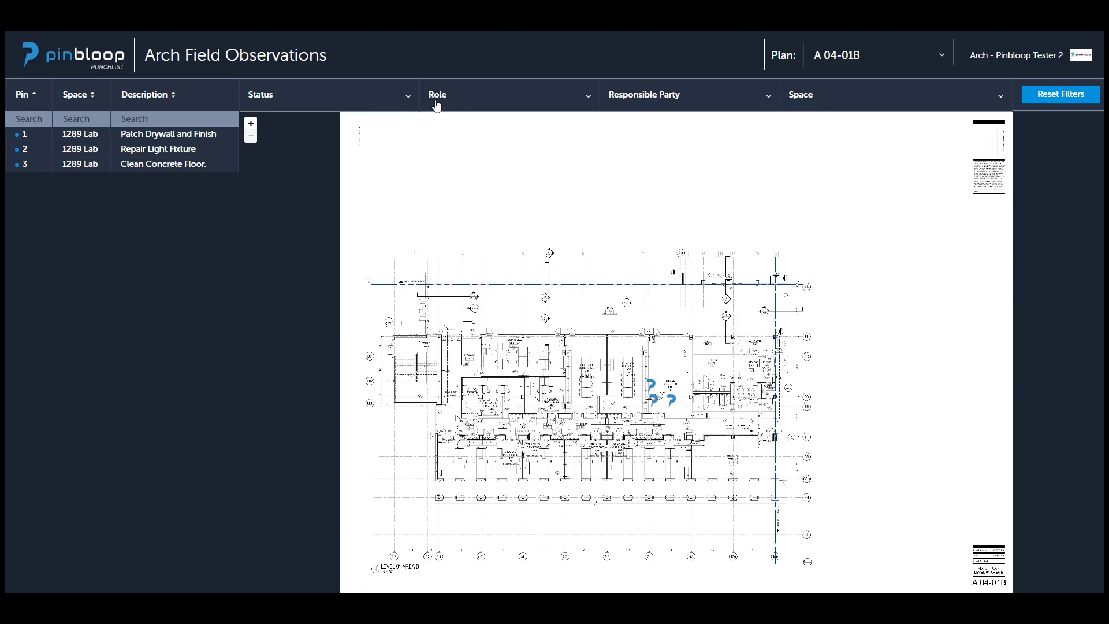
Try out the Complete, Alerts and Ready to Verify options of the Status filter, switching each one back.
click(395, 101)
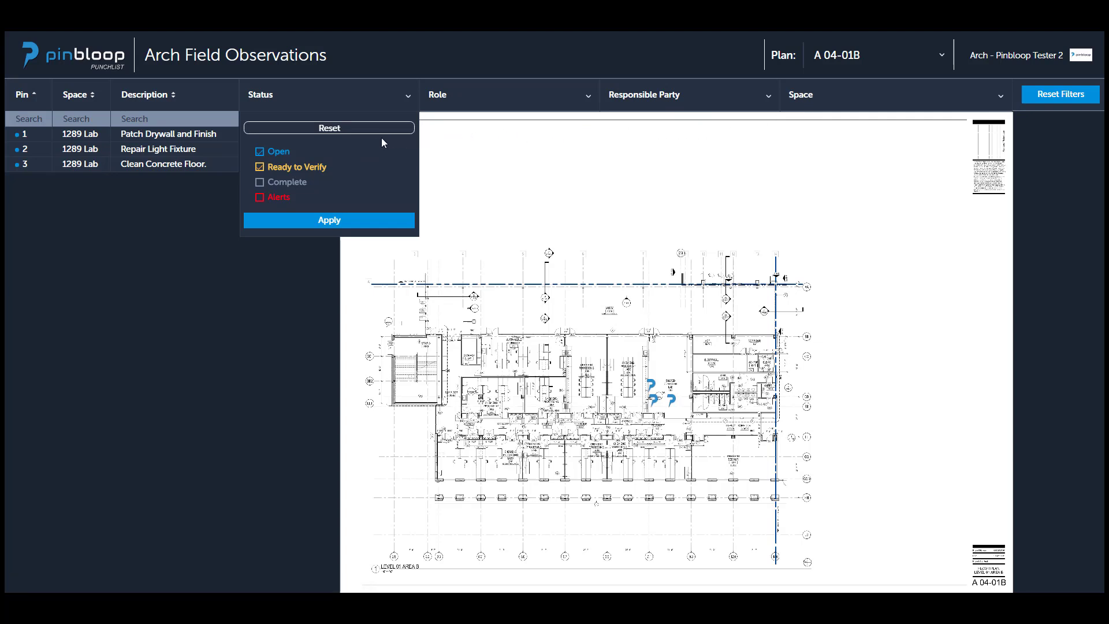
click(260, 183)
click(259, 199)
click(259, 198)
click(260, 182)
click(259, 167)
click(261, 167)
Examine the choices offered by the Role, Responsible Party and Space filters without applying any.
click(533, 95)
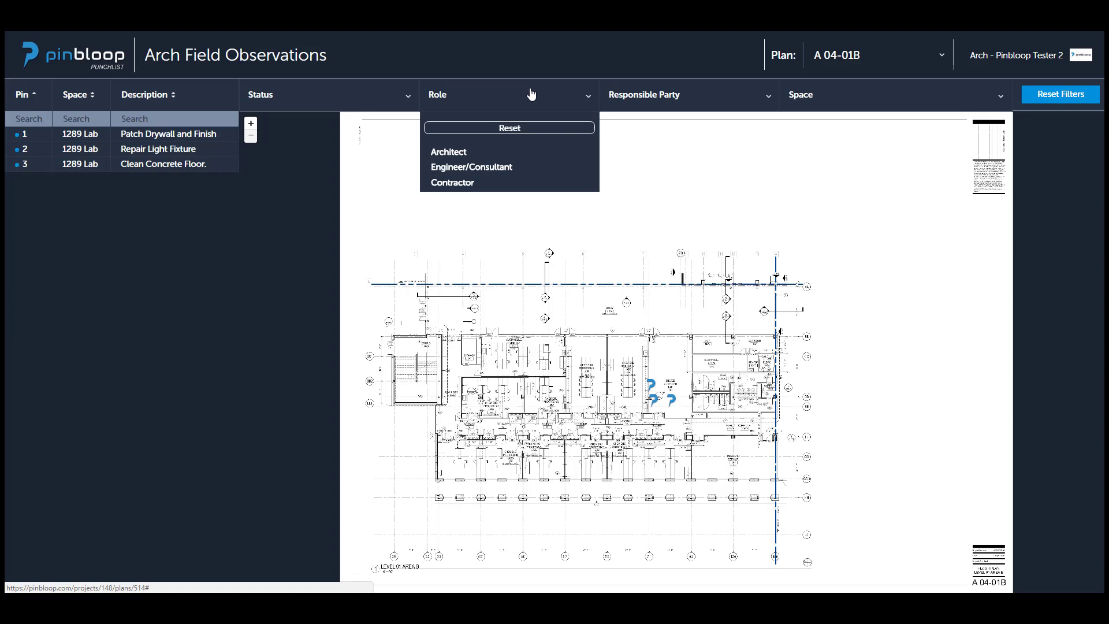
mouse_move(520, 154)
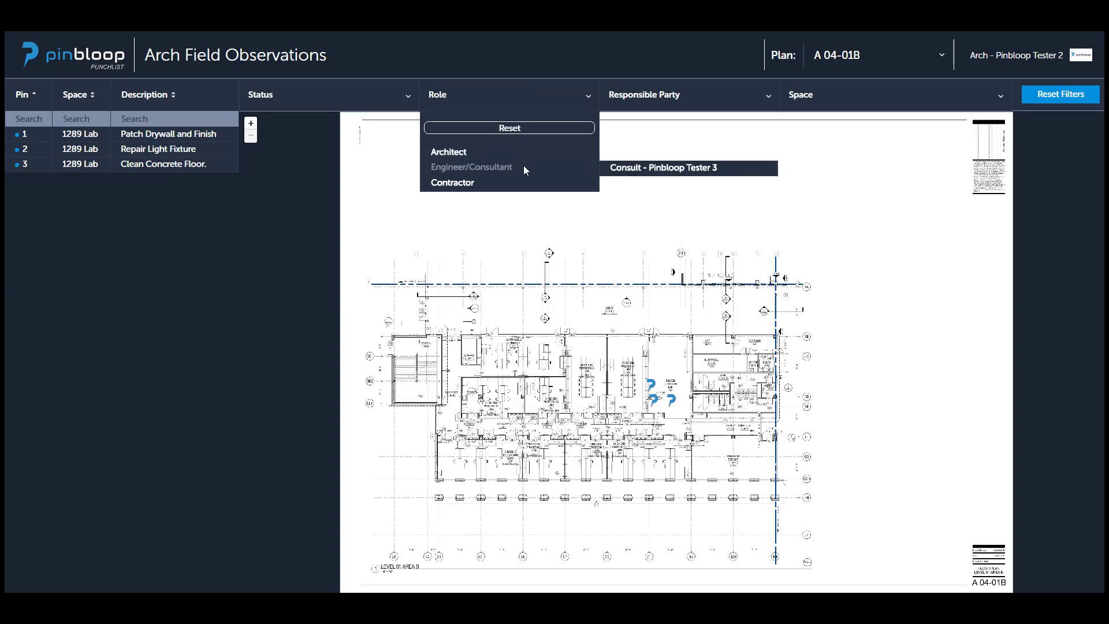
mouse_move(588, 157)
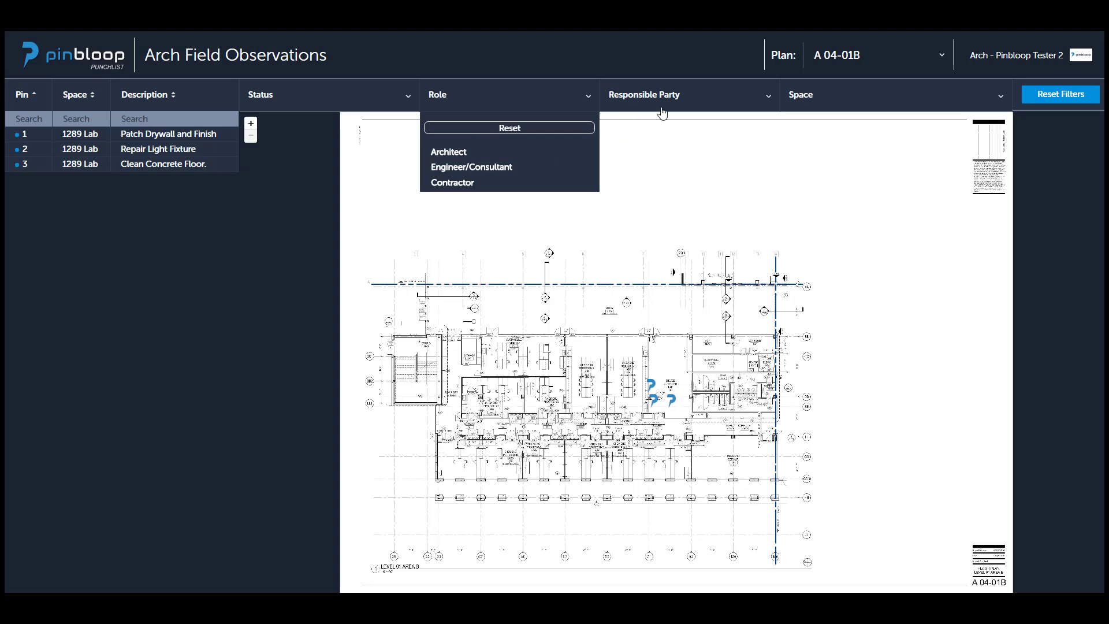
click(699, 101)
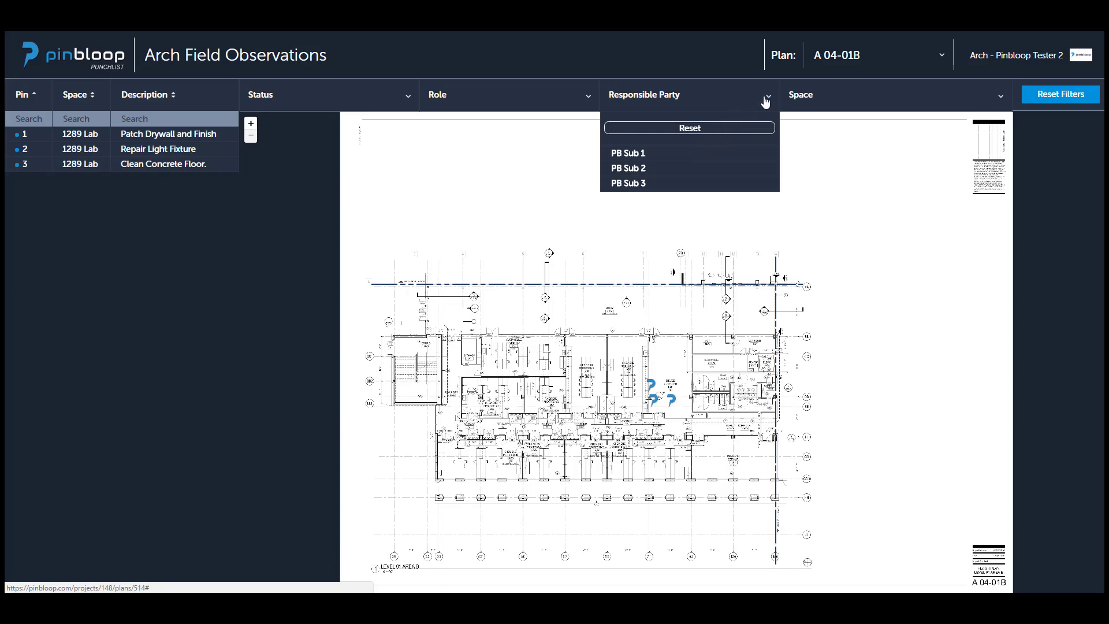
click(834, 102)
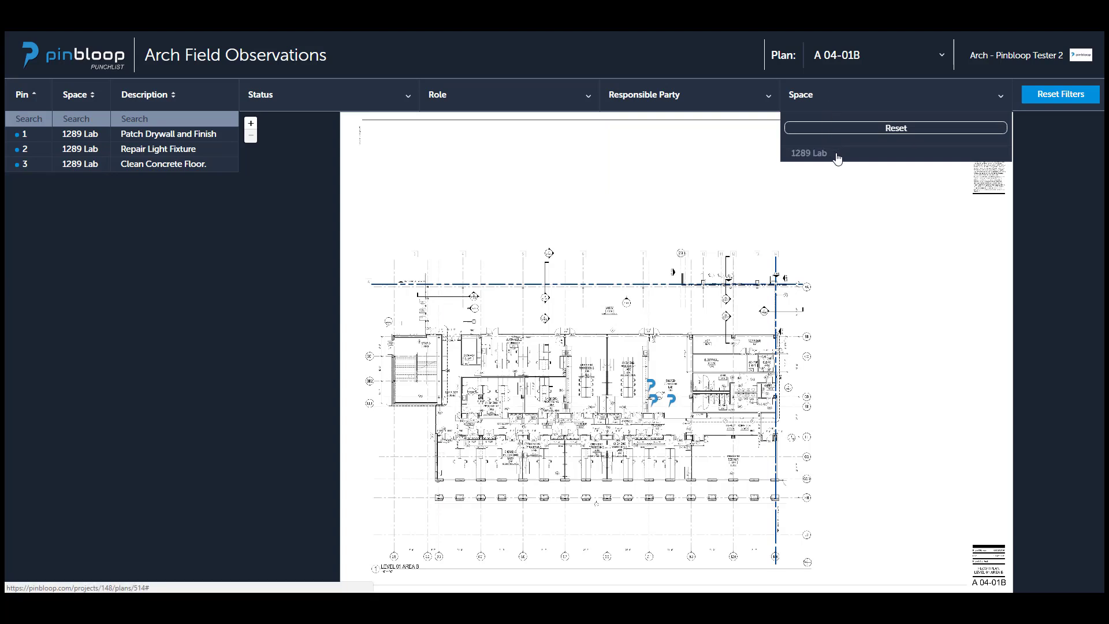
click(726, 66)
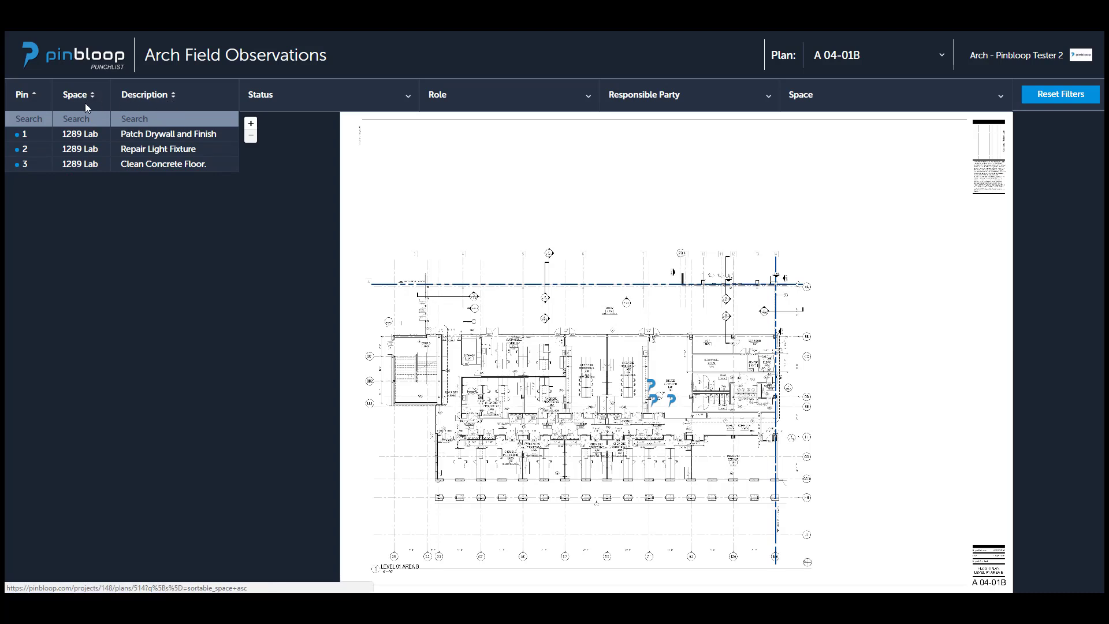
Open pin 1, Patch Drywall and Finish, review its details and history, and mark it ready to verify.
click(25, 137)
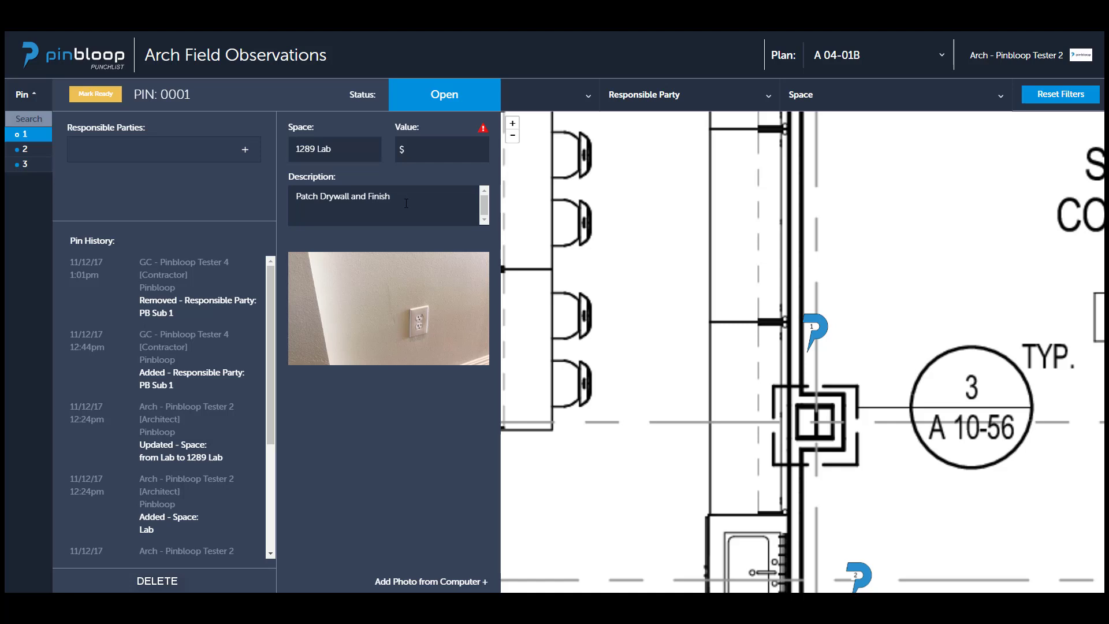
mouse_move(345, 296)
mouse_move(272, 370)
mouse_down()
mouse_move(266, 462)
mouse_move(263, 363)
mouse_up()
click(97, 98)
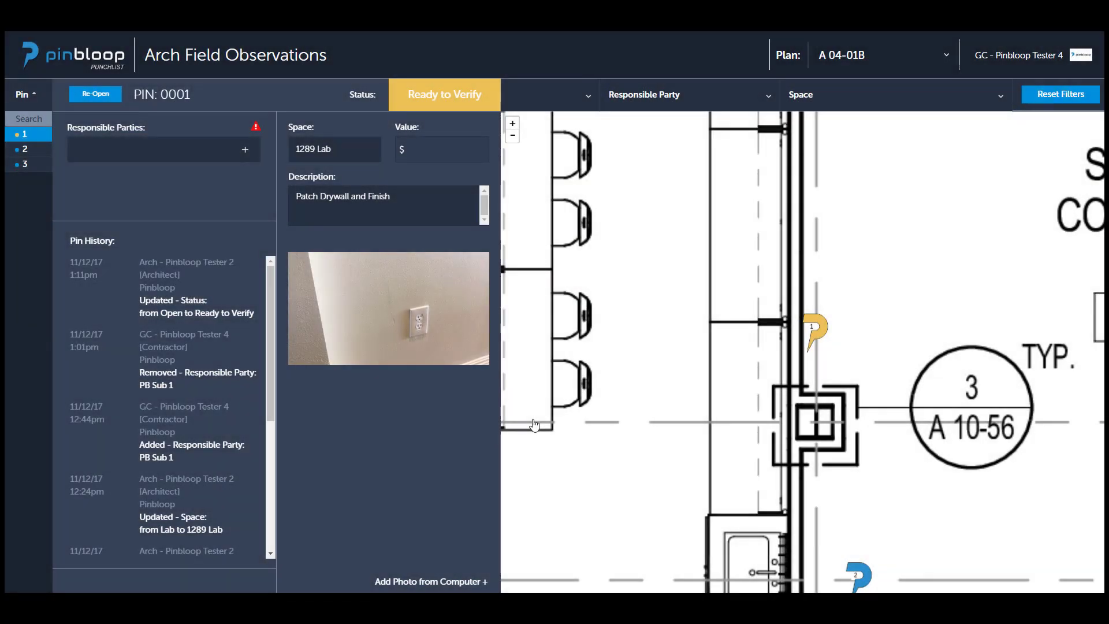
Add Pinbloop as a responsible party on pin 1.
mouse_move(294, 271)
click(155, 146)
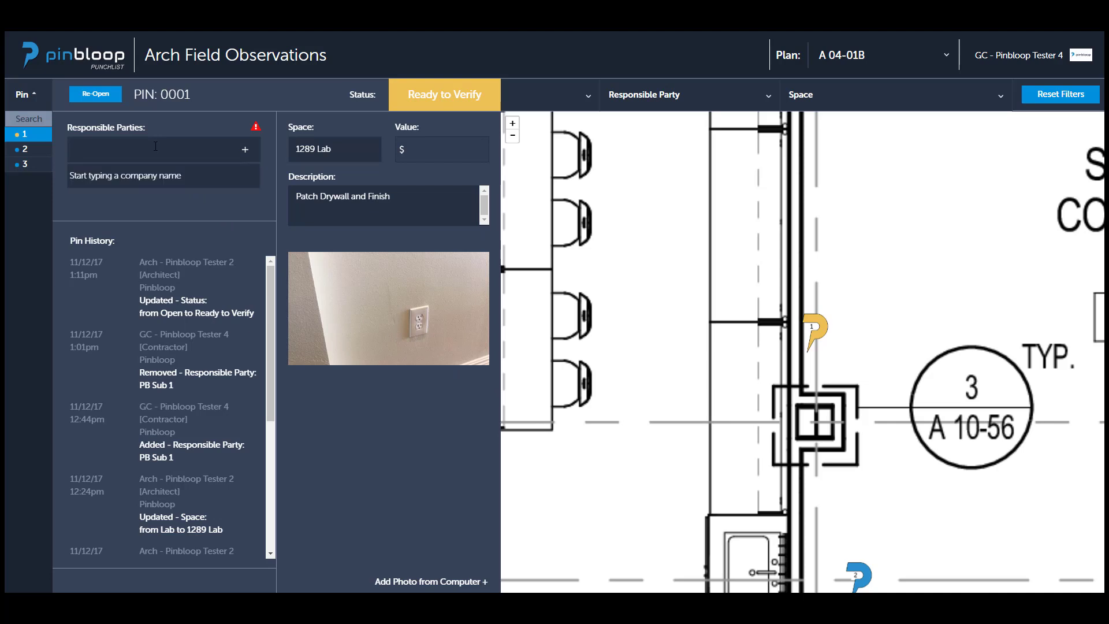
text(pinbl)
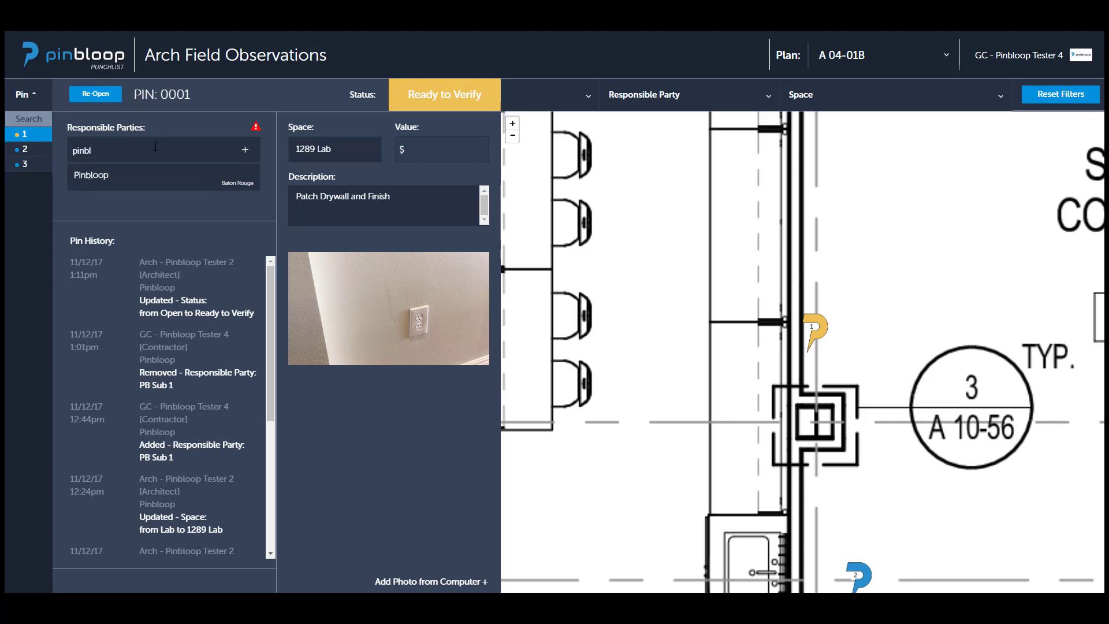
click(116, 178)
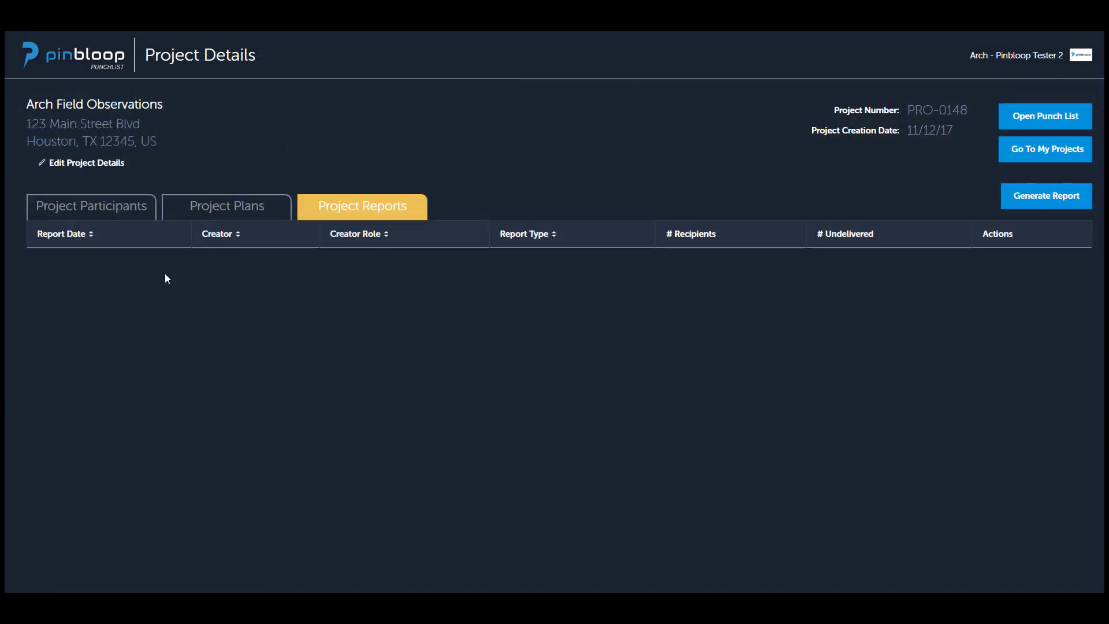
As the architect, select 1289 Lab again as pin 1's space and set the pin's value to $100.
click(106, 212)
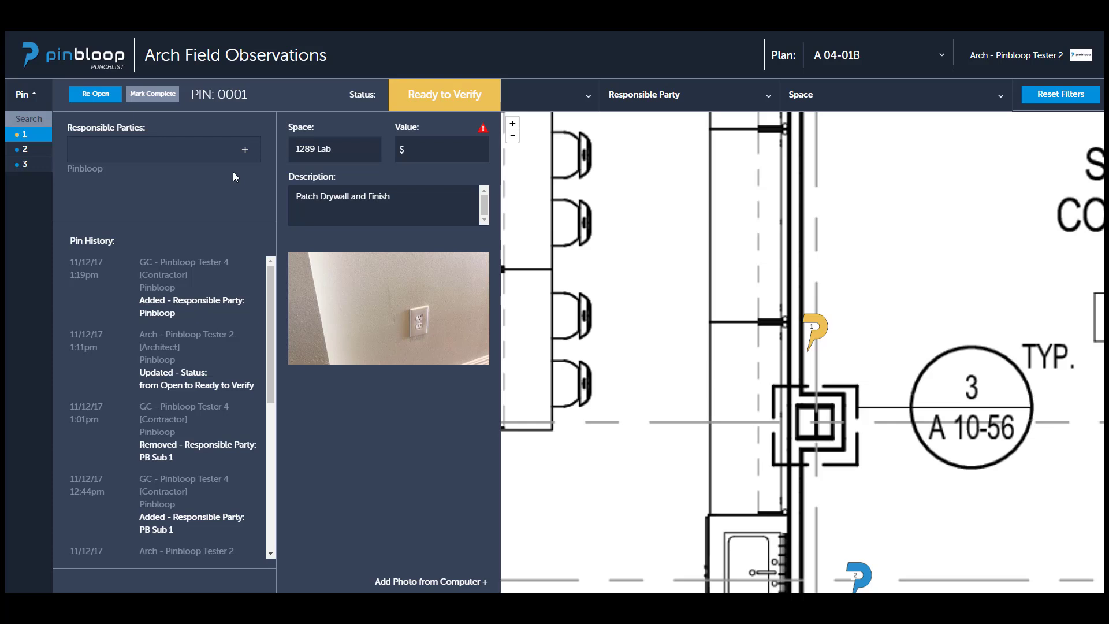
click(312, 150)
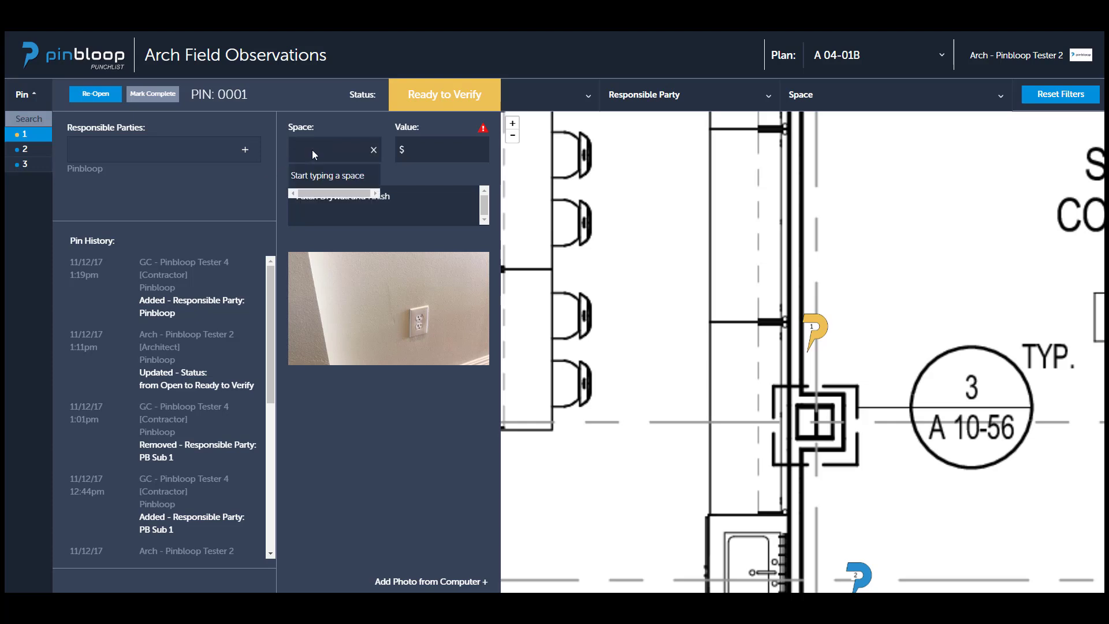
text(12)
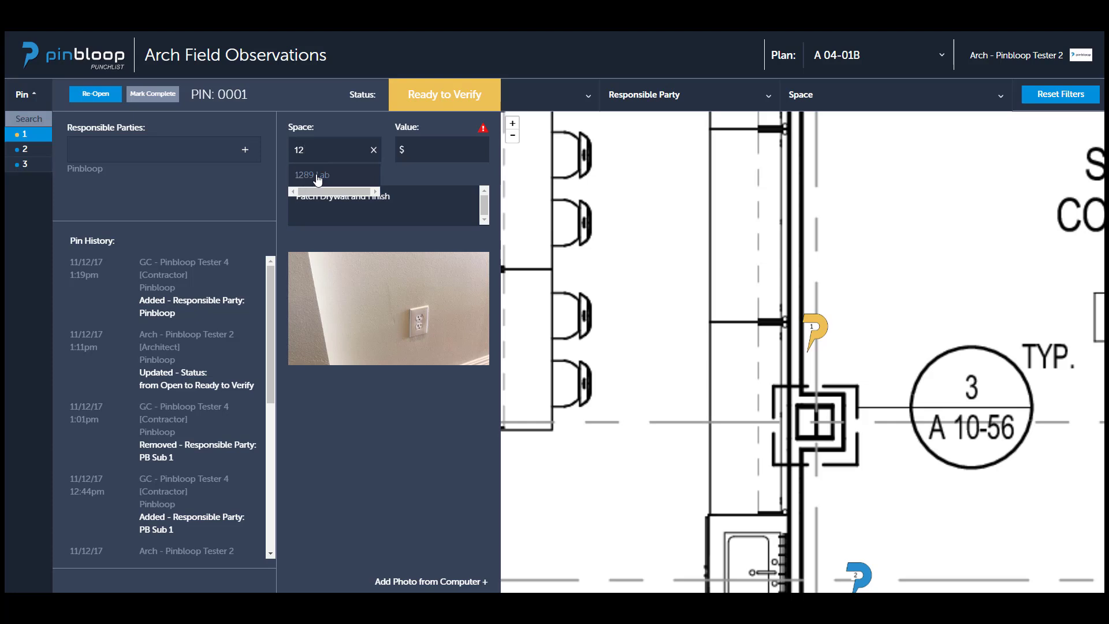
click(318, 181)
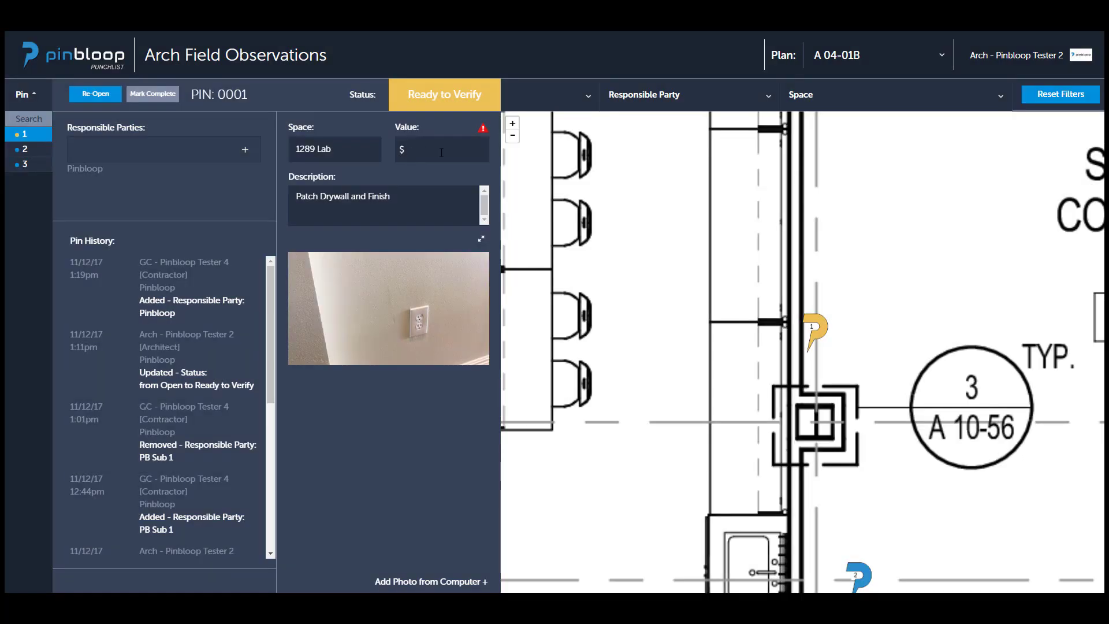
click(441, 153)
text(100)
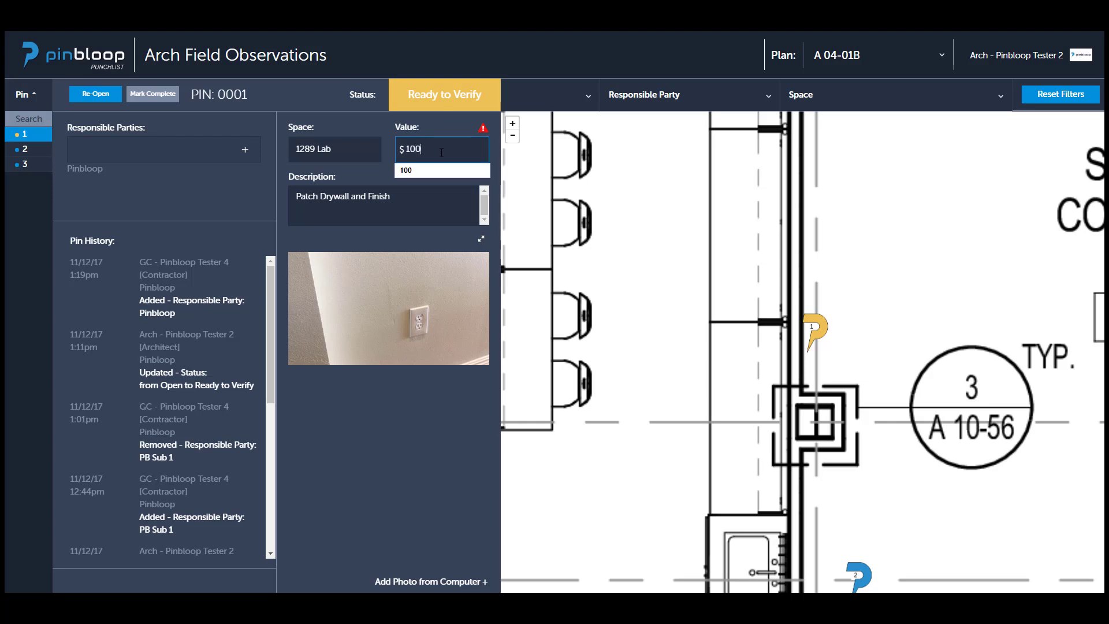
click(249, 203)
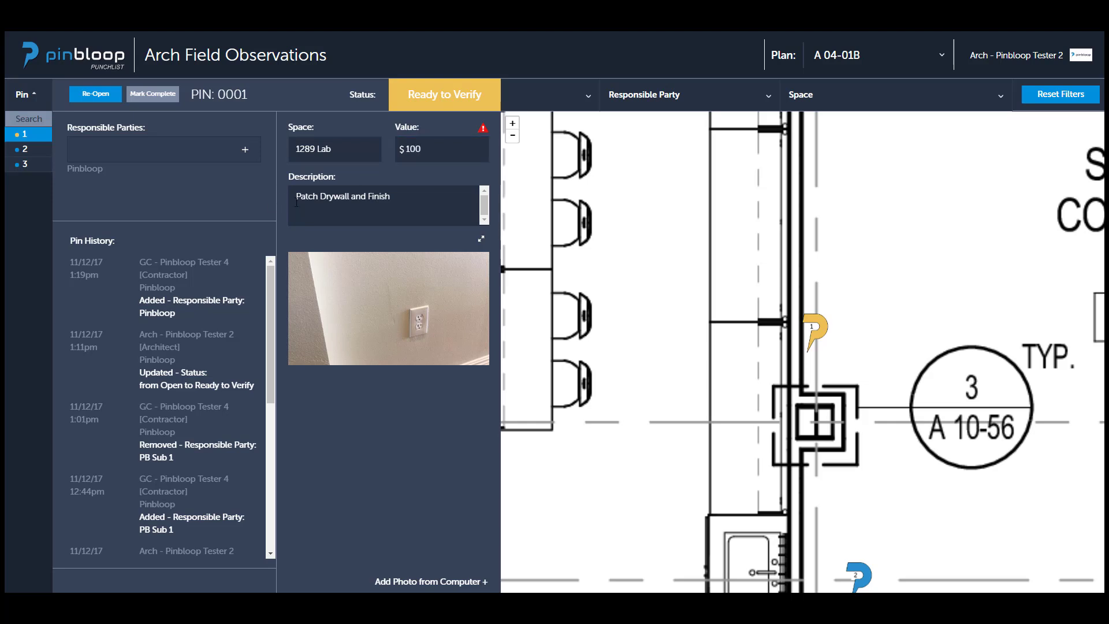
Open pin 1's description editor and look over its libraries and categories, keeping the Pinbloop Pins library selected.
click(403, 199)
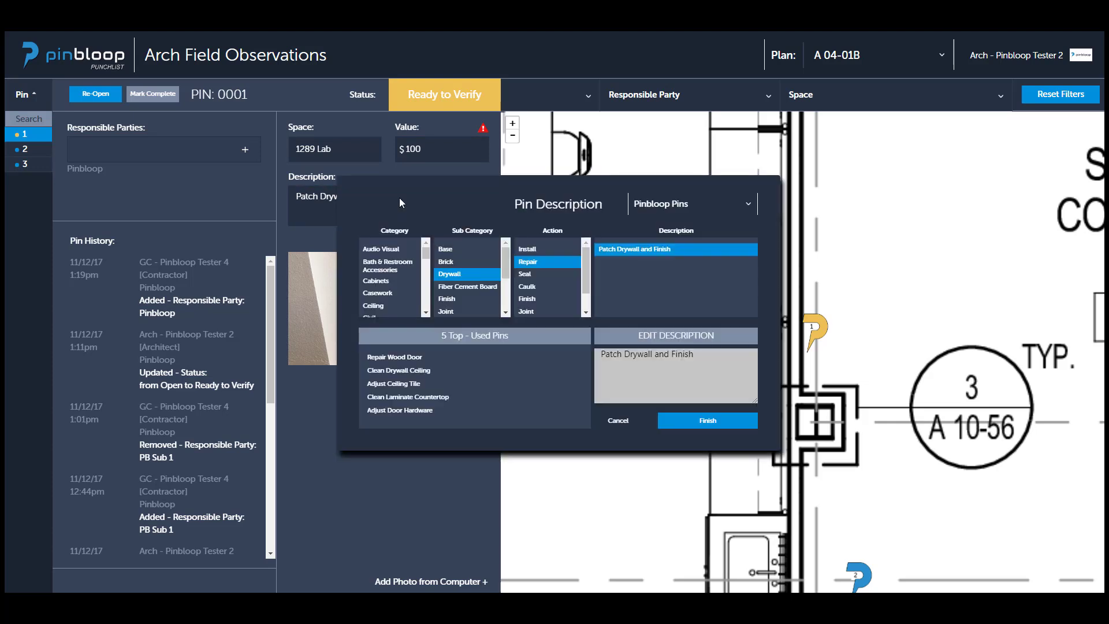
mouse_move(424, 253)
mouse_down()
mouse_move(424, 285)
mouse_move(424, 247)
mouse_up()
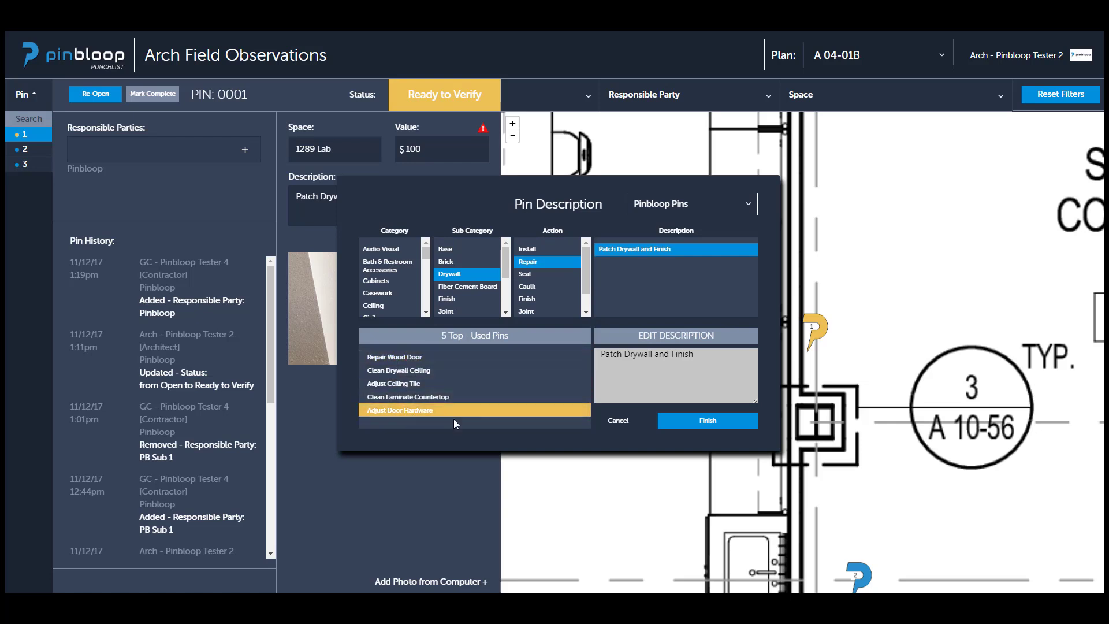
click(700, 203)
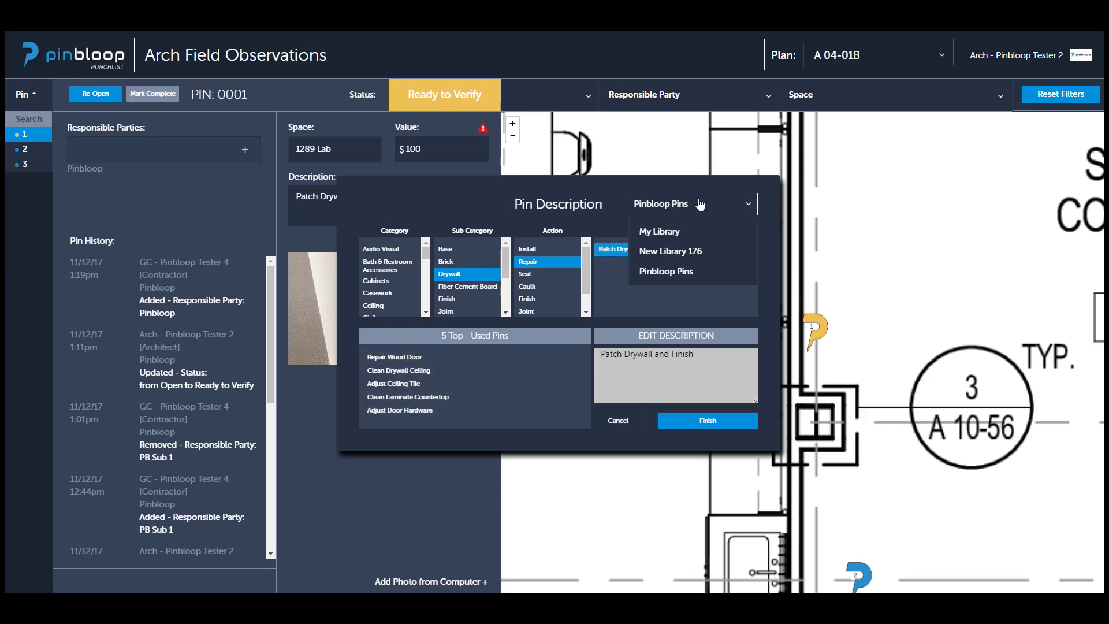
click(666, 272)
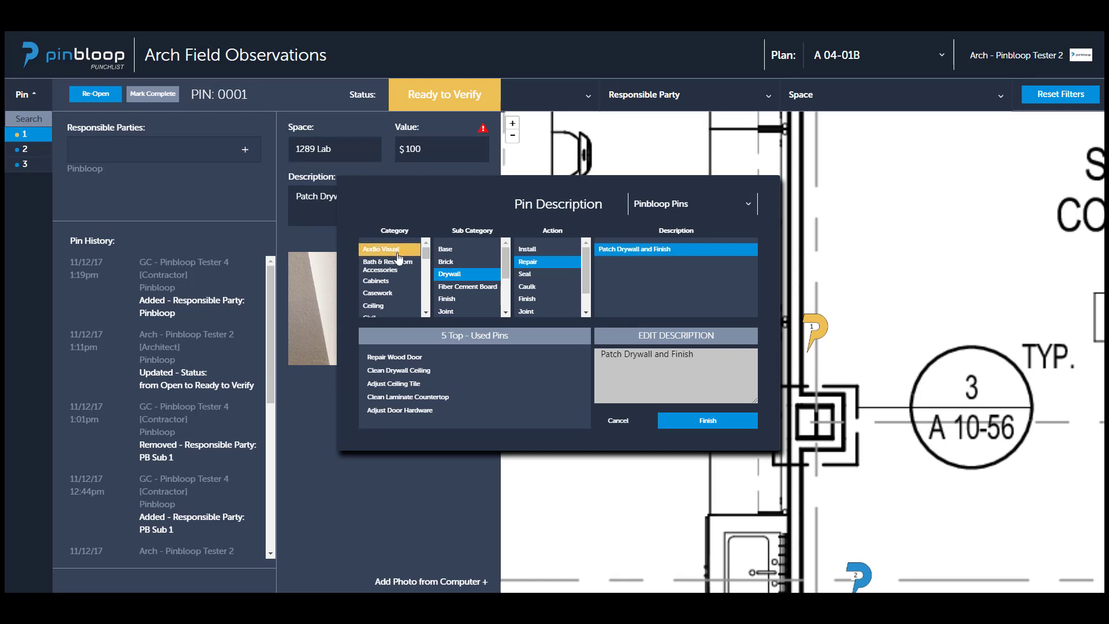
drag(428, 254, 431, 315)
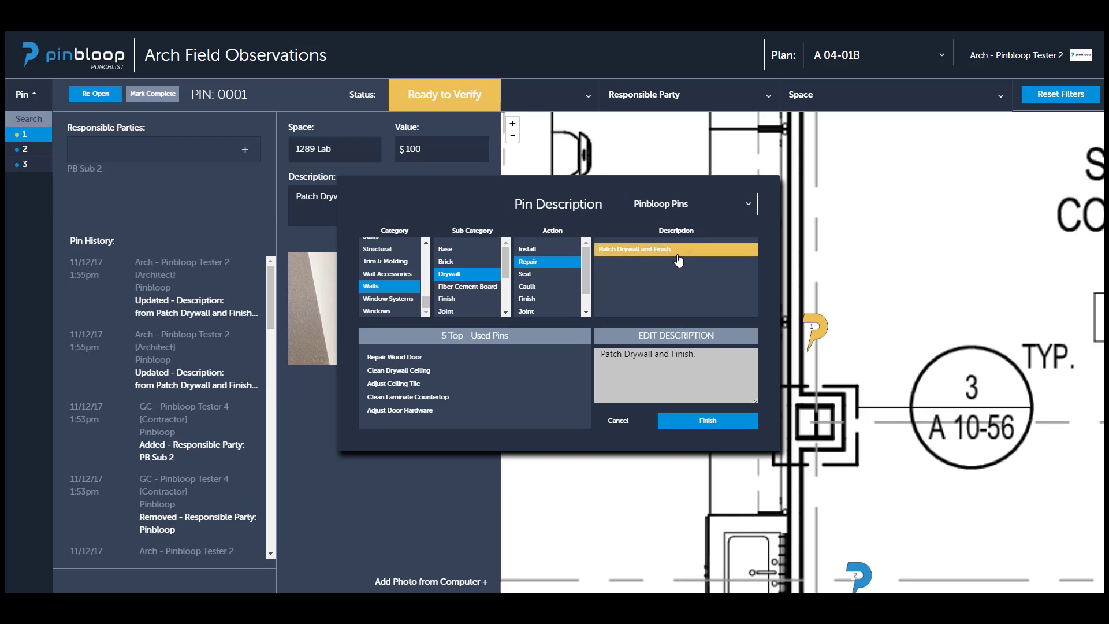
Try the top-used descriptions Repair Wood Door and Clean Drywall Ceiling for pin 1.
drag(703, 363, 596, 343)
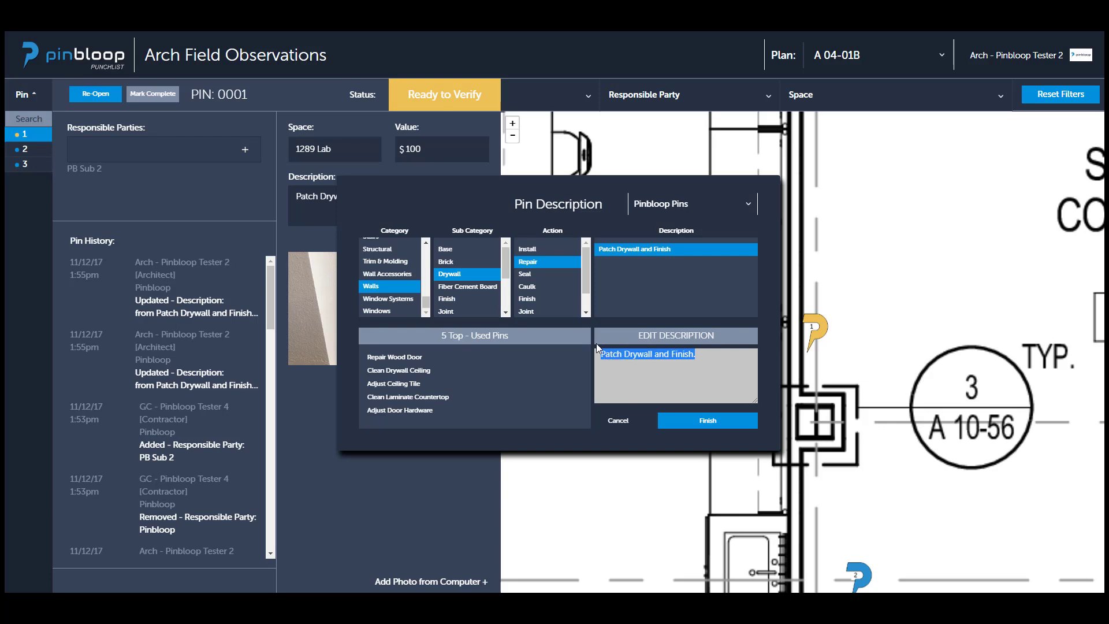
click(696, 362)
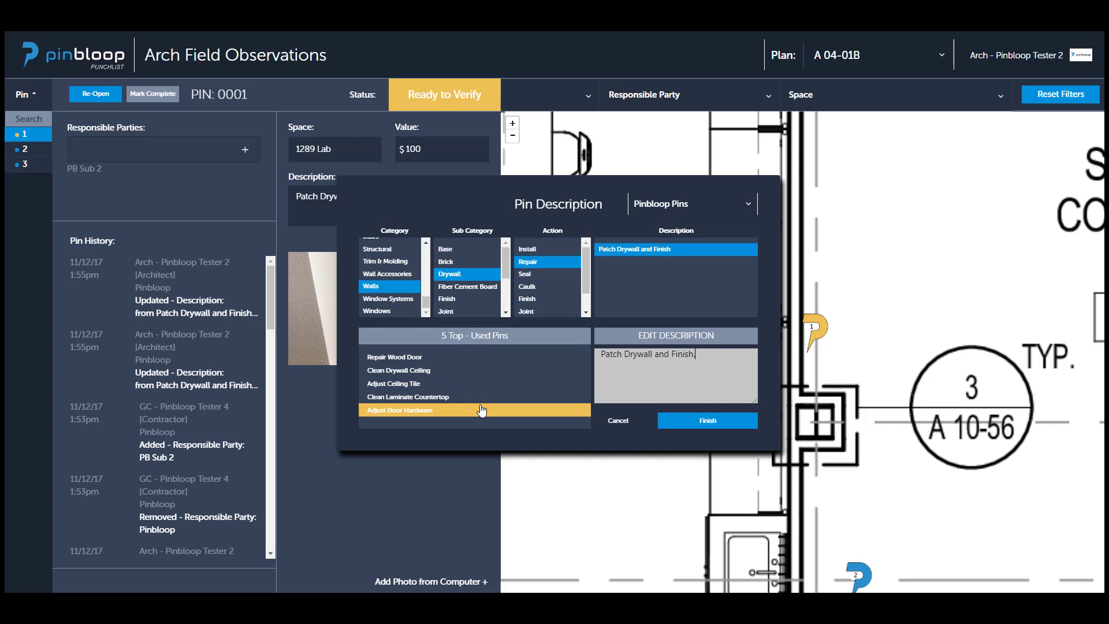
click(477, 359)
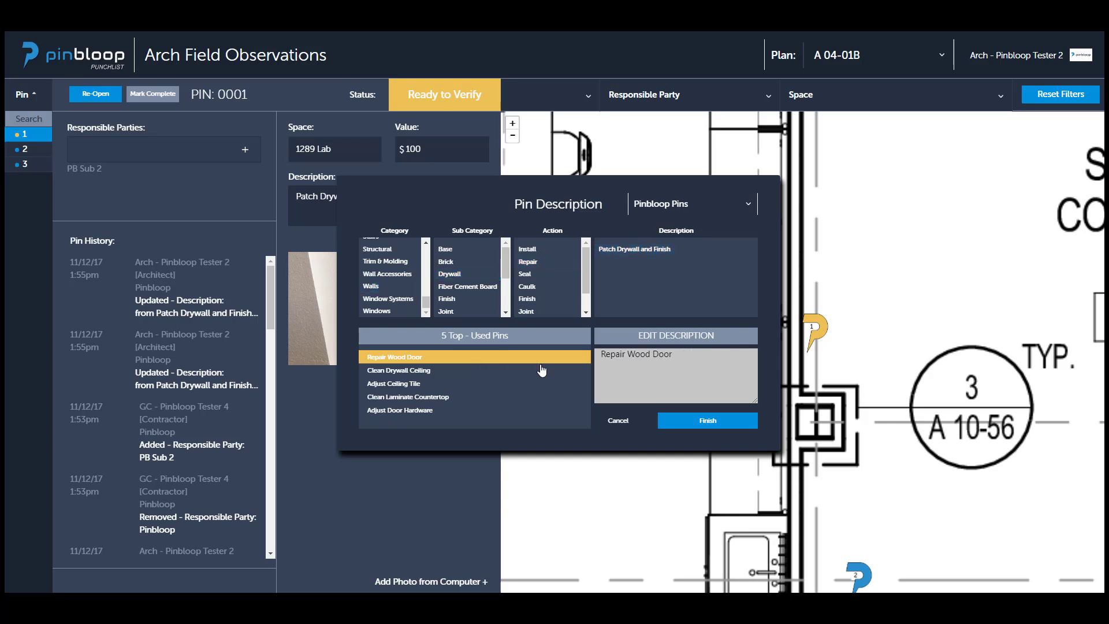
drag(672, 354, 598, 354)
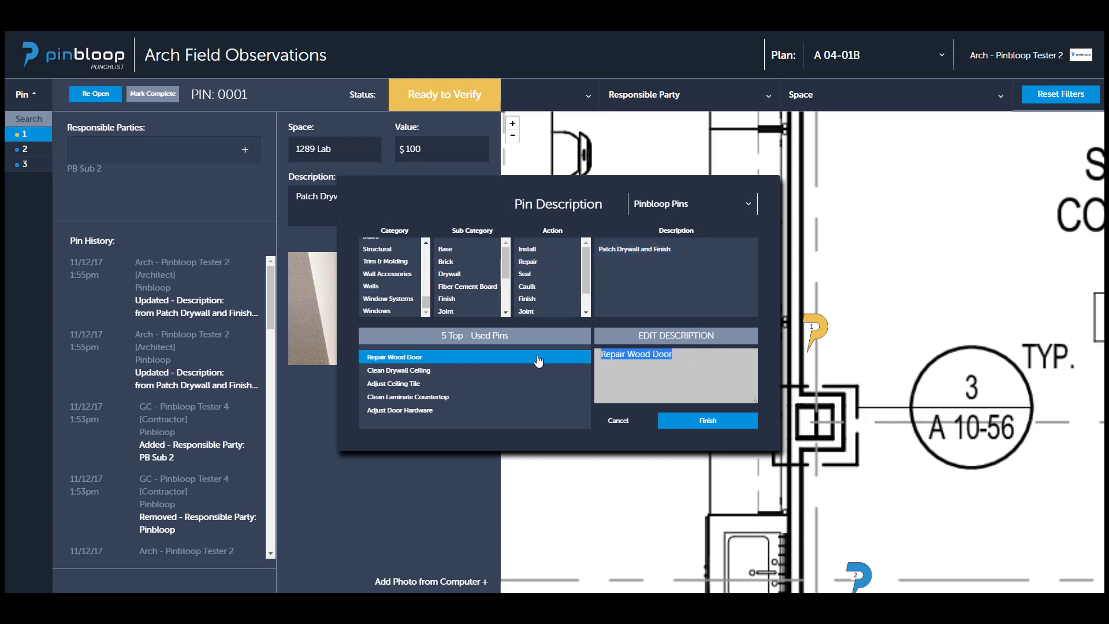
click(476, 370)
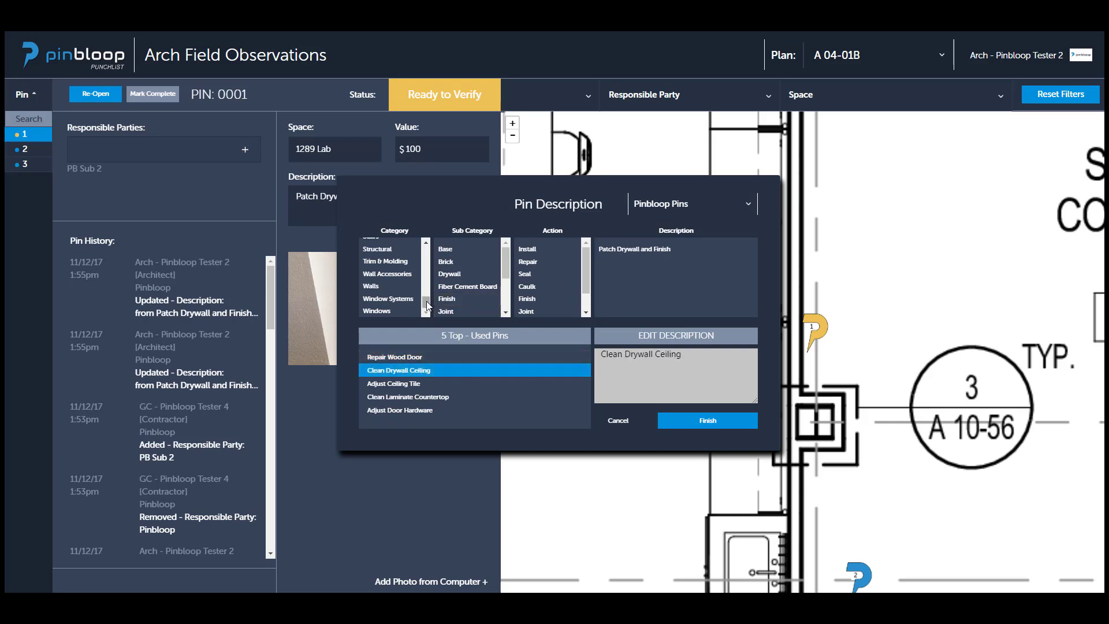
Describe pin 1 using Walls, Drywall, Repair, Patch Drywall and Finish, append ". Custom Description." to the text, and save it.
click(401, 290)
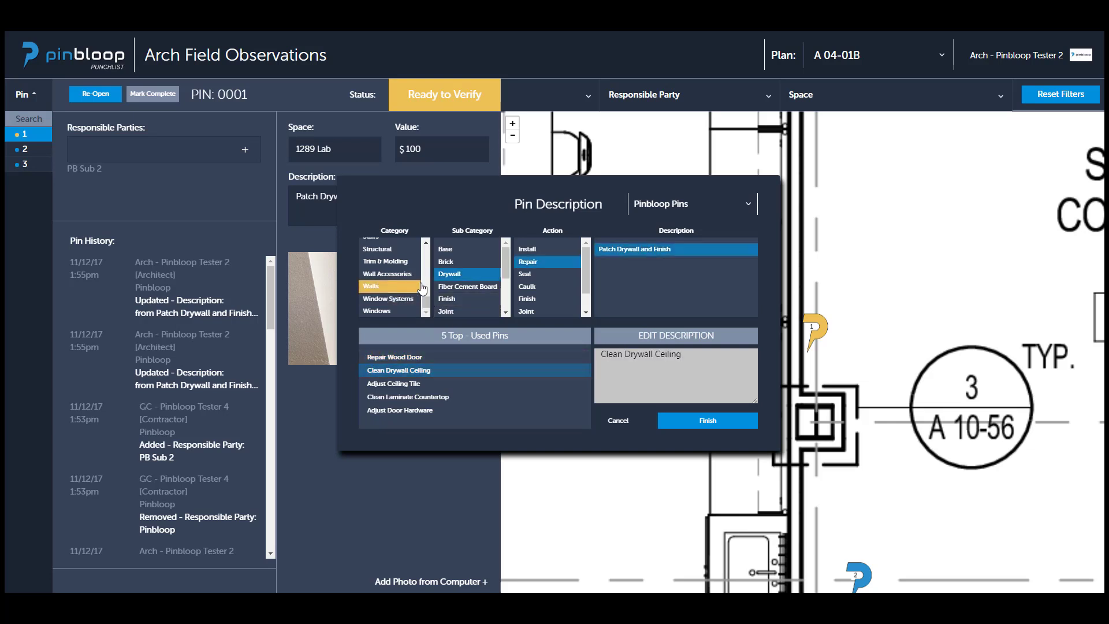
click(456, 274)
click(539, 312)
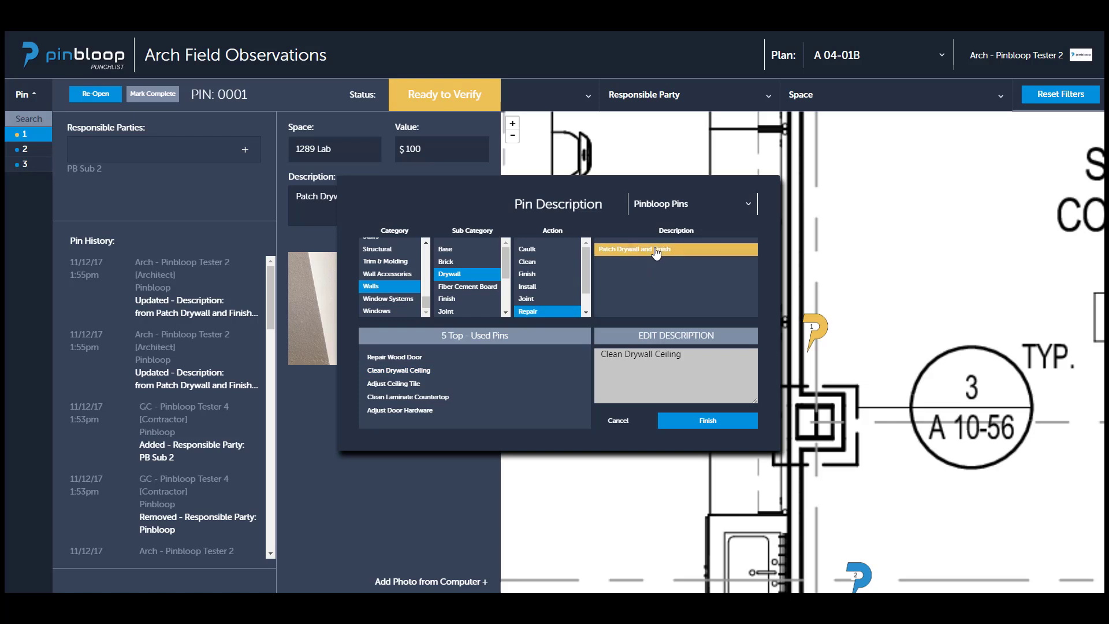
click(647, 249)
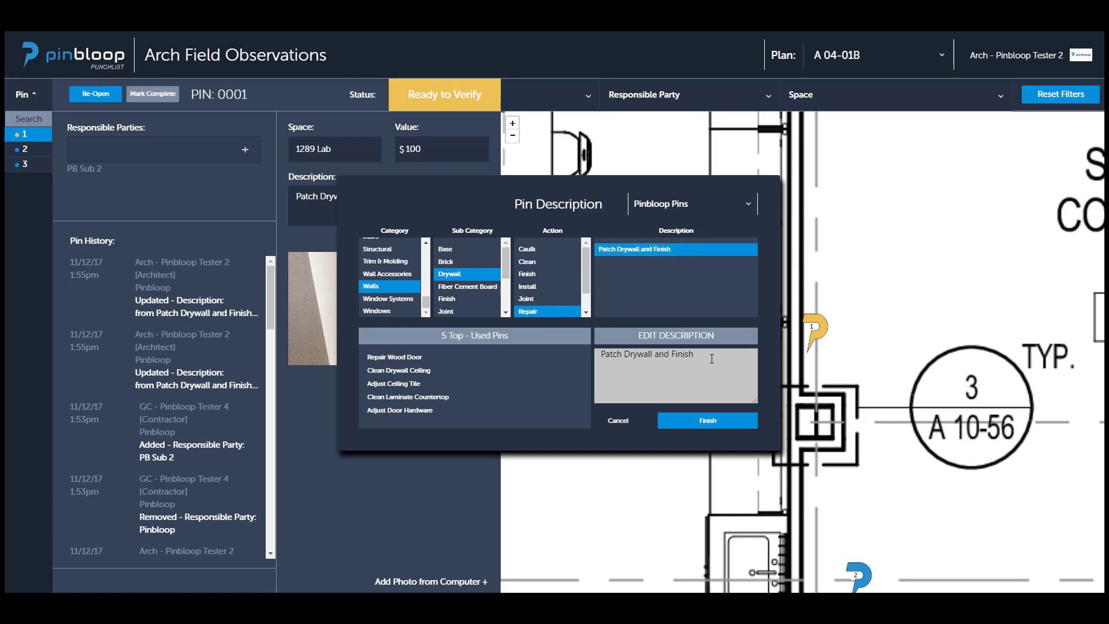
text(. Custom Description.)
click(708, 430)
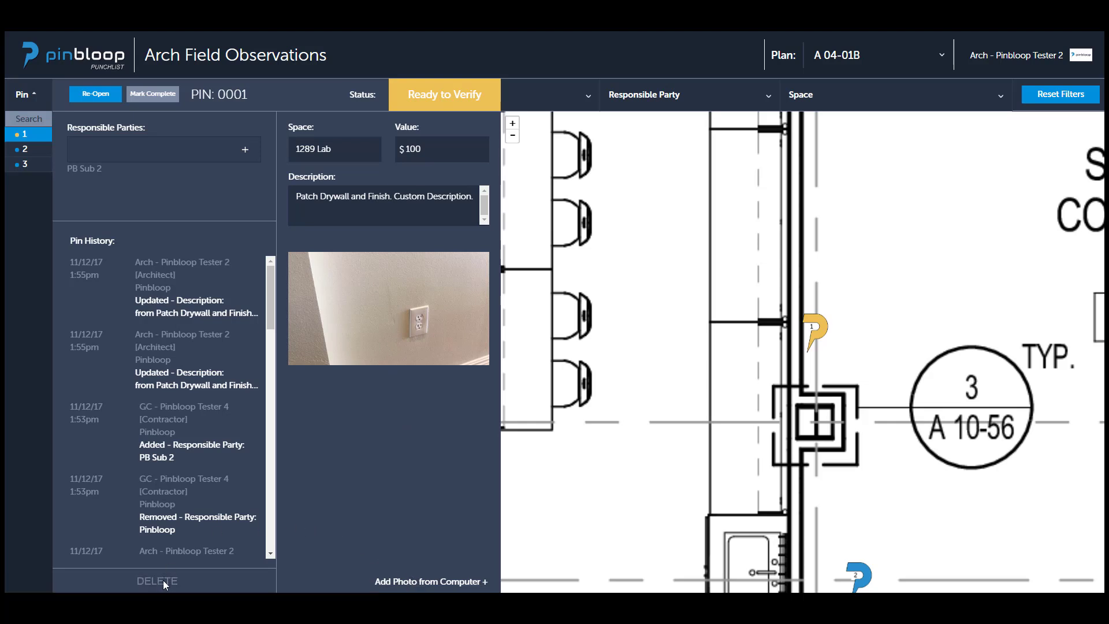
Add the photo Picture 001.jpeg from the Saved Pictures folder to pin 1 and submit it.
click(434, 583)
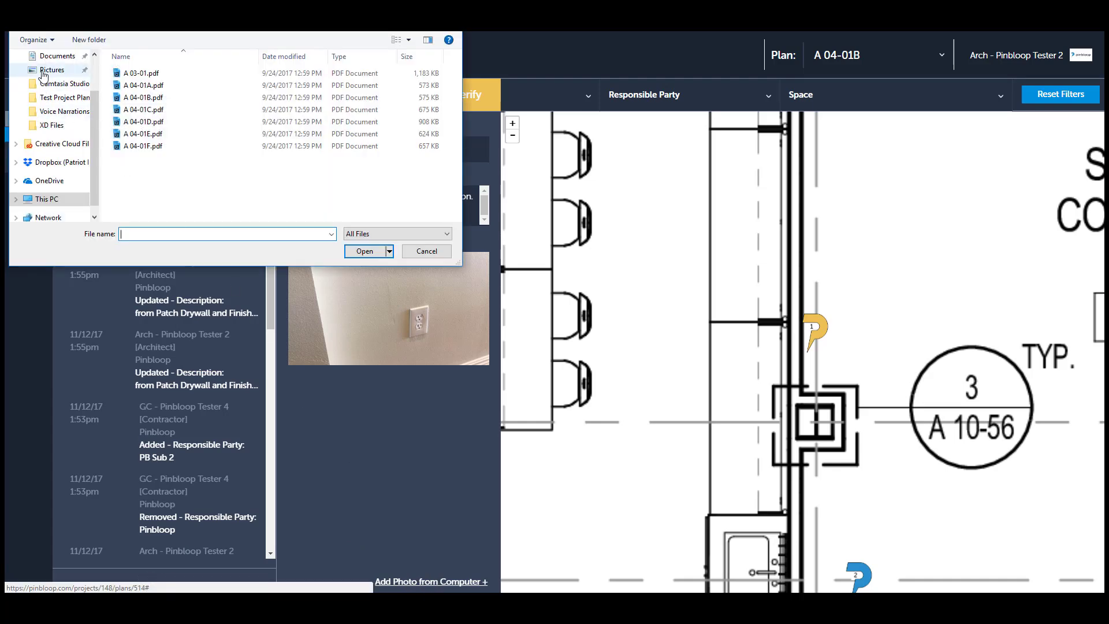
click(44, 71)
click(123, 71)
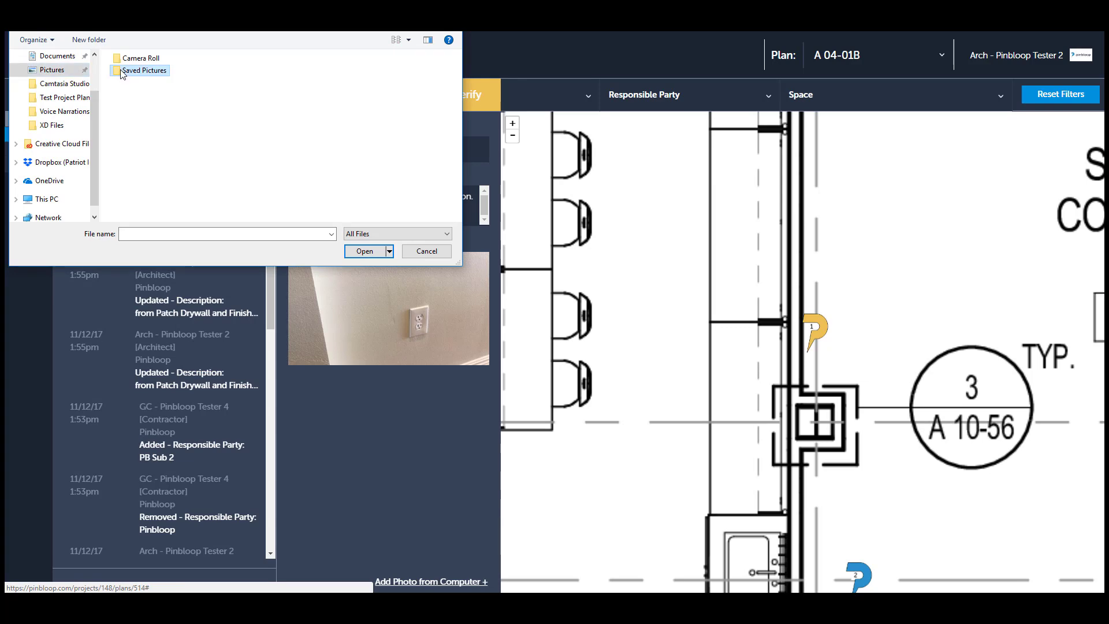
double_click(123, 73)
click(150, 105)
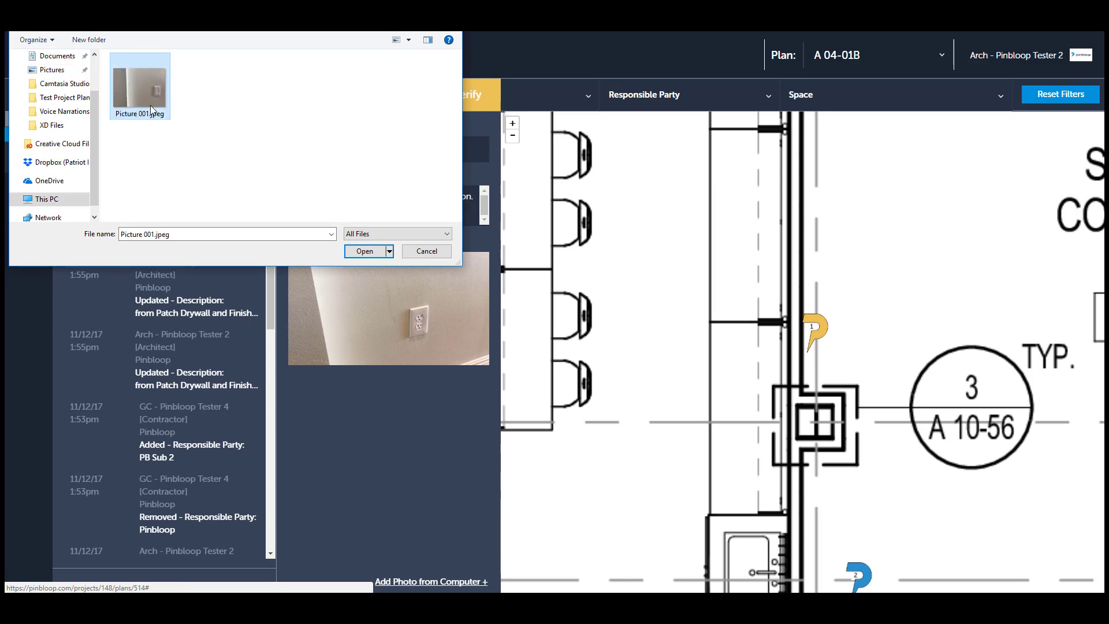
click(365, 252)
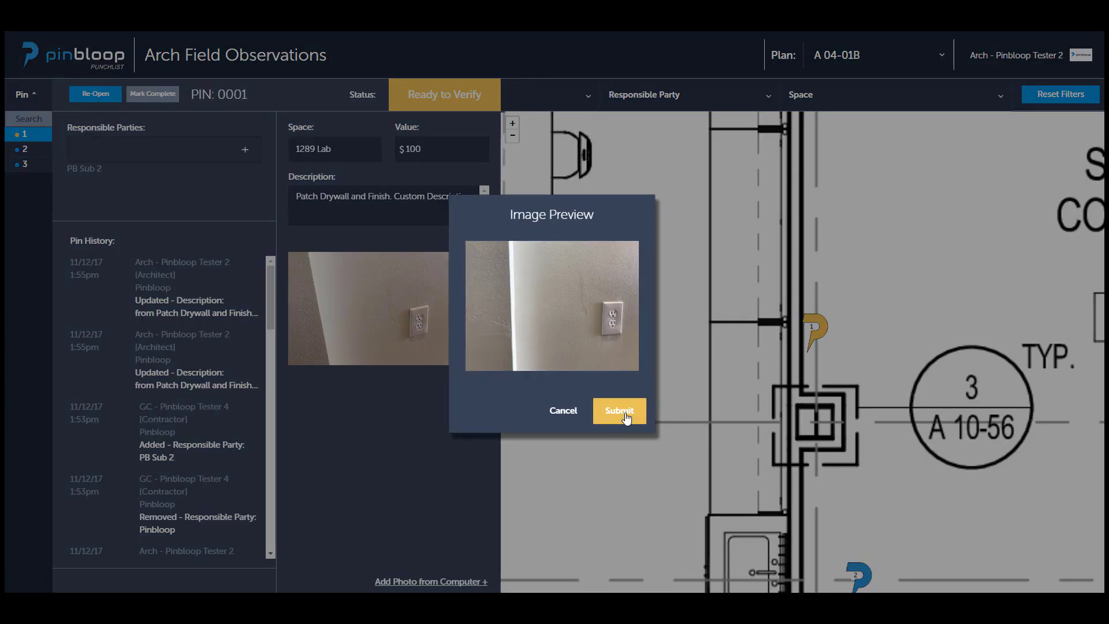
click(625, 413)
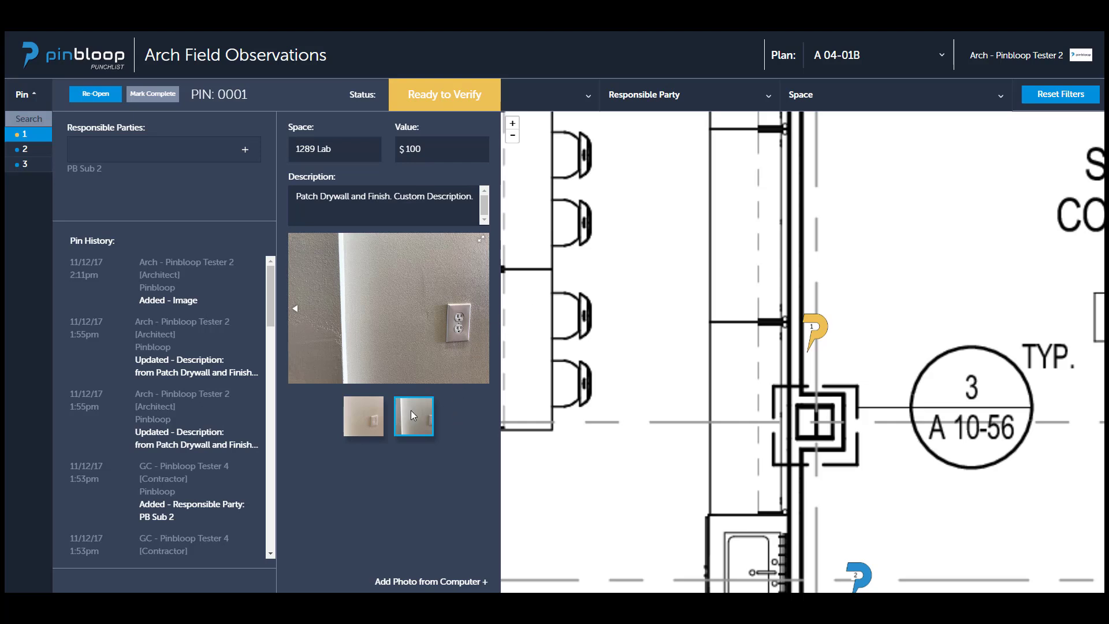
Compare pin 1's two photos and review the architect and contractor entries in its history.
click(373, 413)
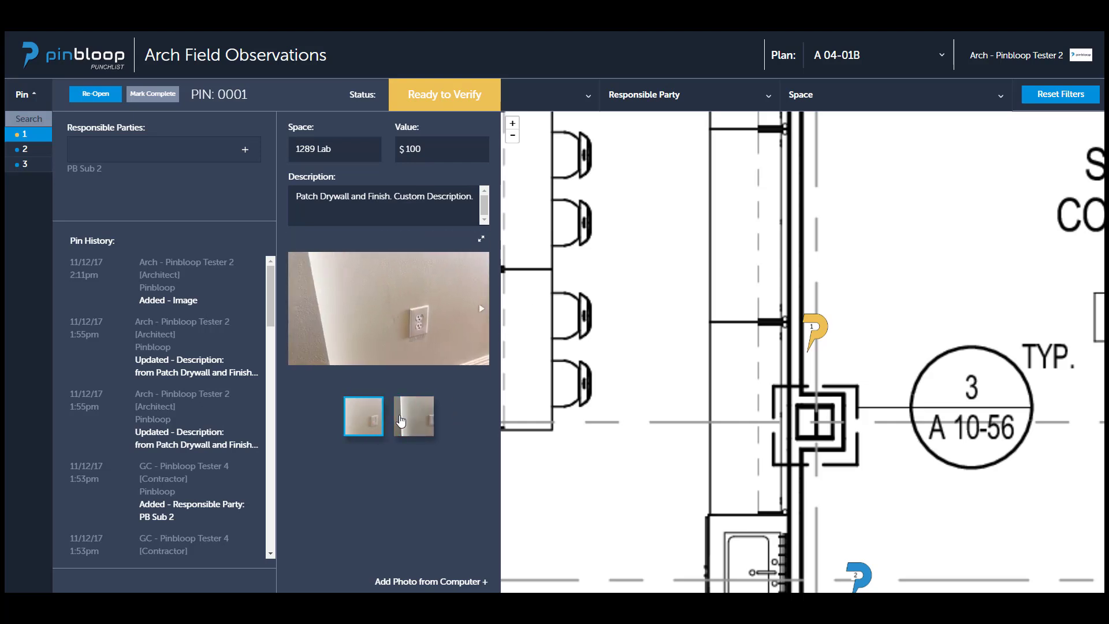
click(401, 420)
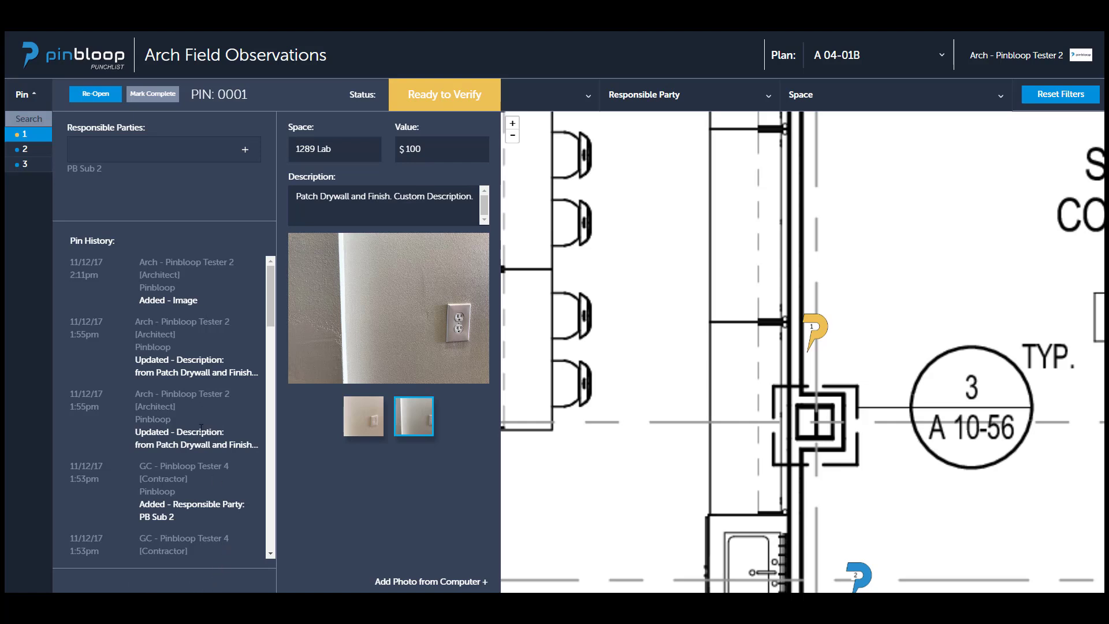
drag(143, 262, 235, 264)
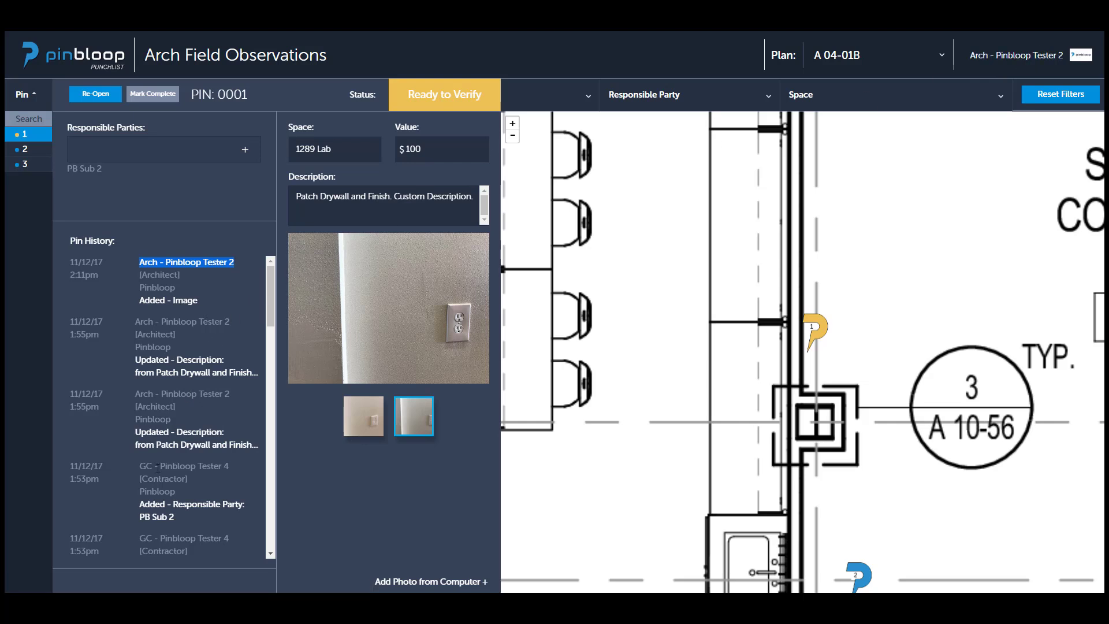
drag(137, 468, 196, 516)
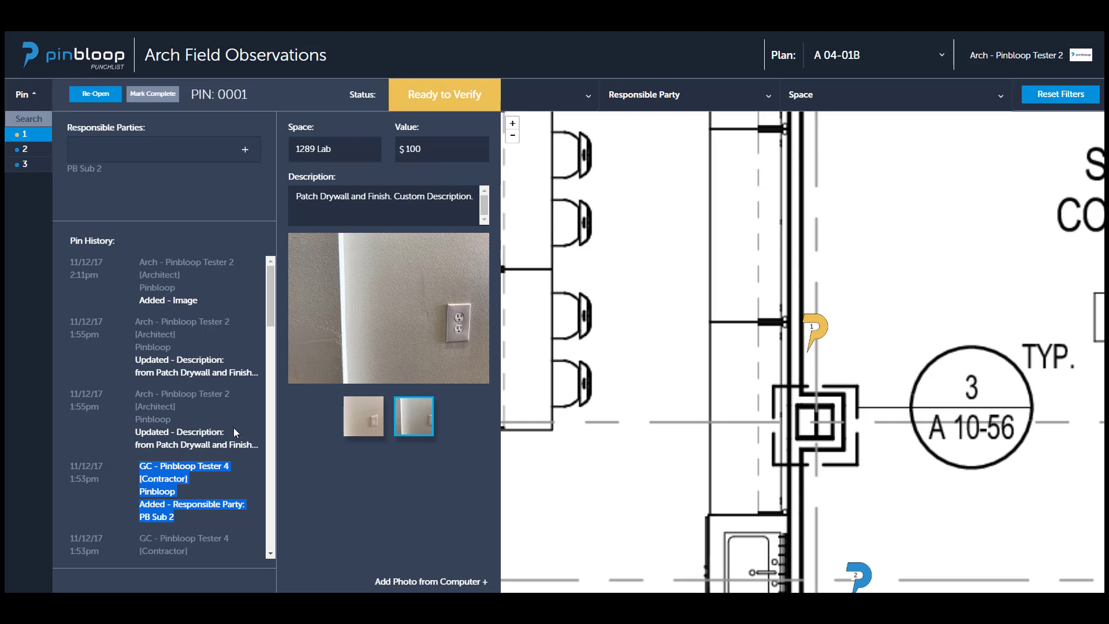
click(244, 454)
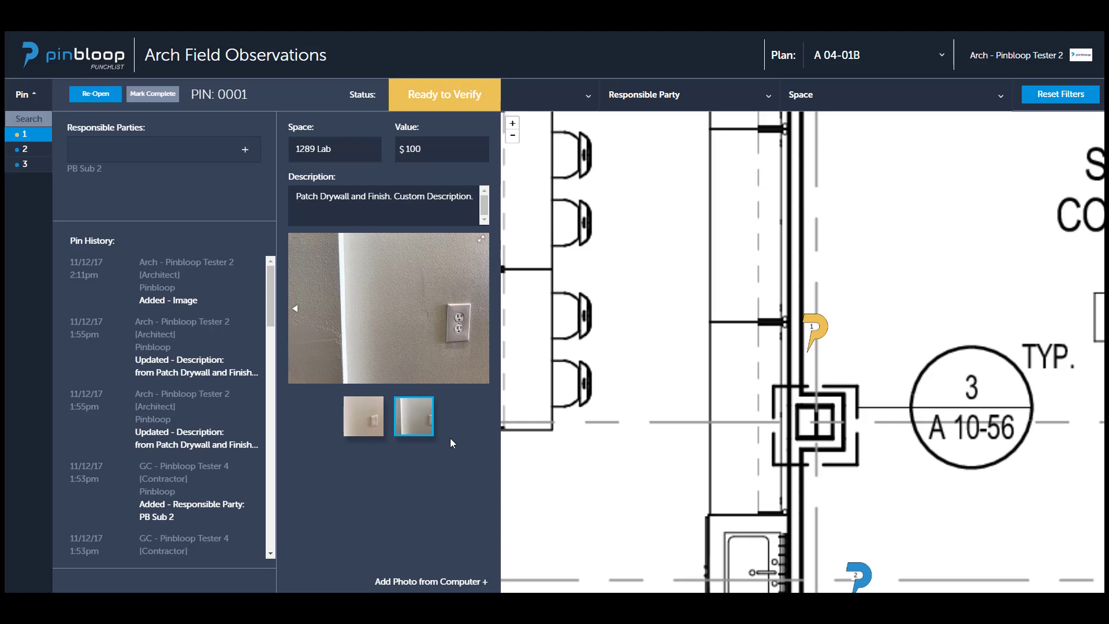
Look around the plan near pin 1, and view pins 2 and 3 from the pin list.
click(614, 267)
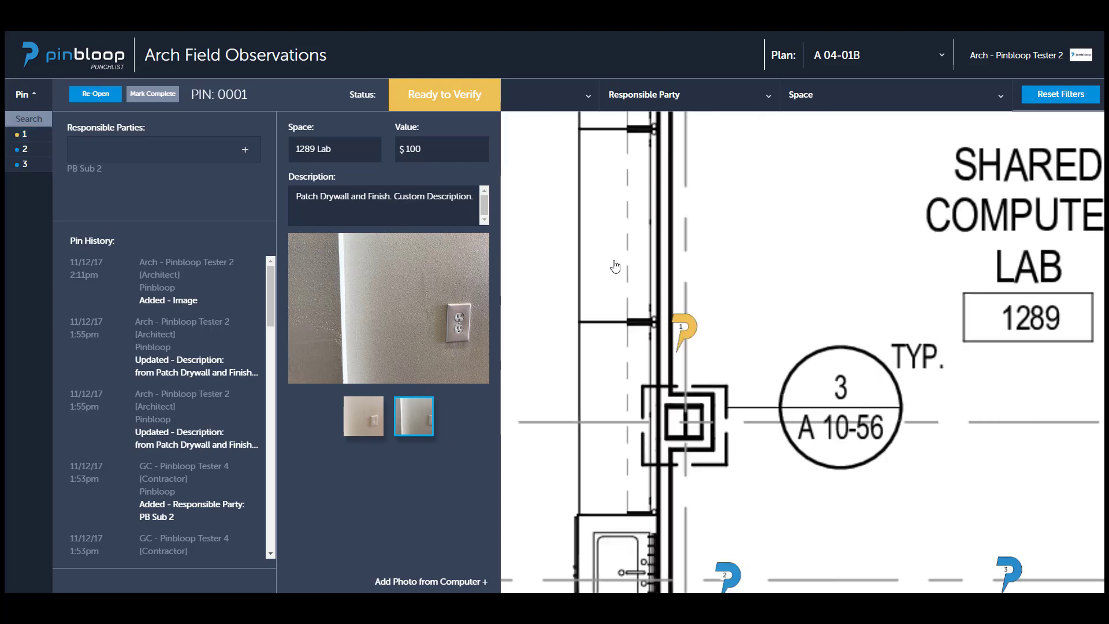
click(25, 152)
click(25, 166)
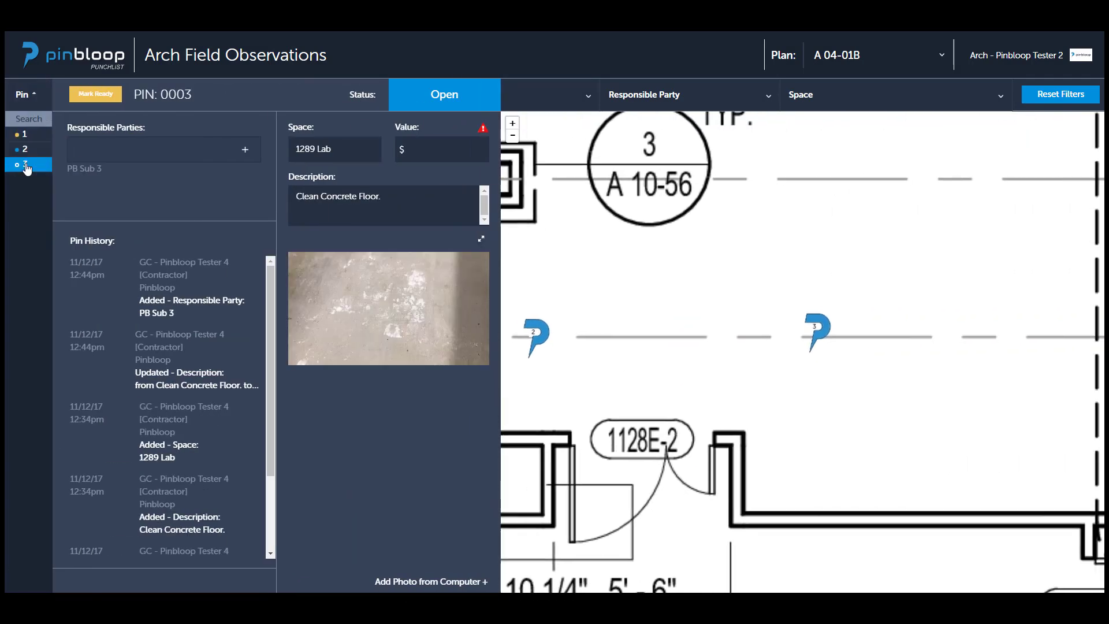
Revisit pins 2 and 1, and start generating a report from the project's reports.
click(25, 149)
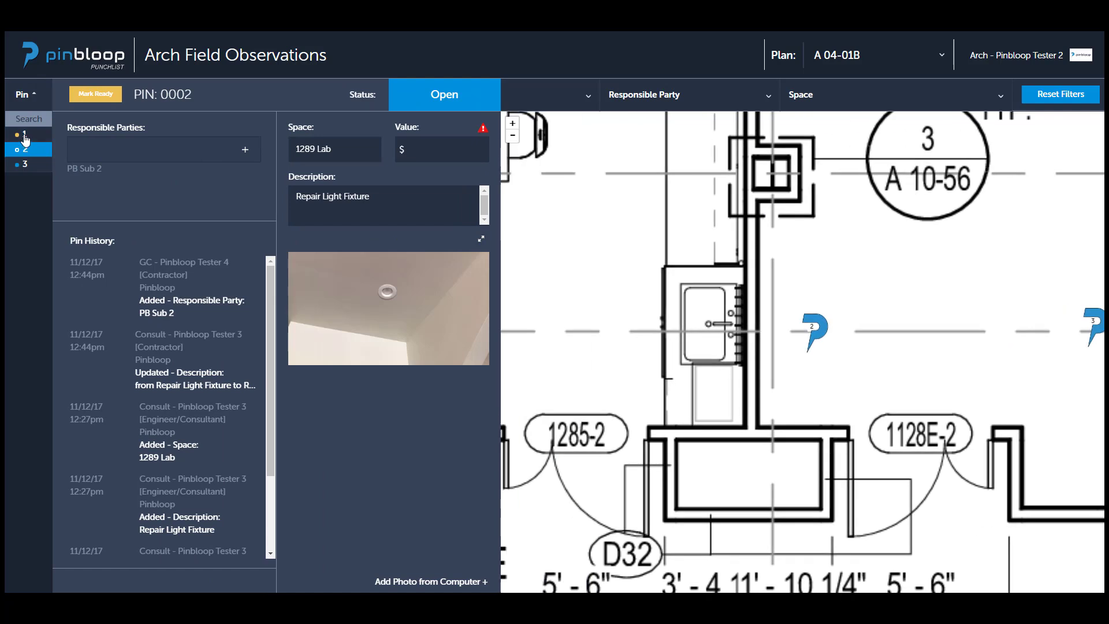
click(25, 136)
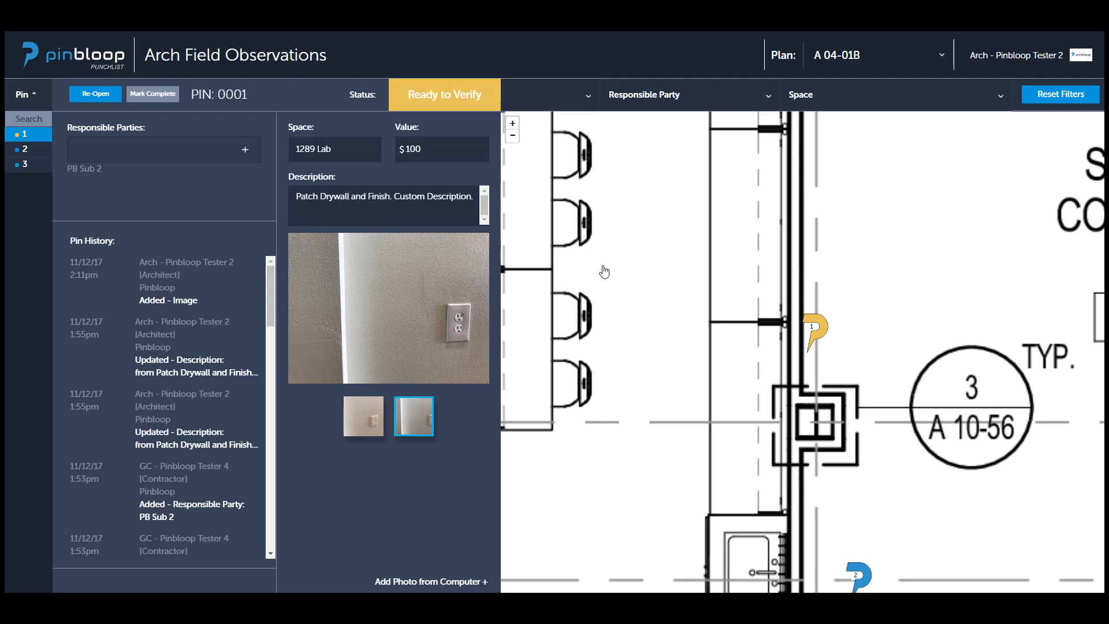
click(238, 58)
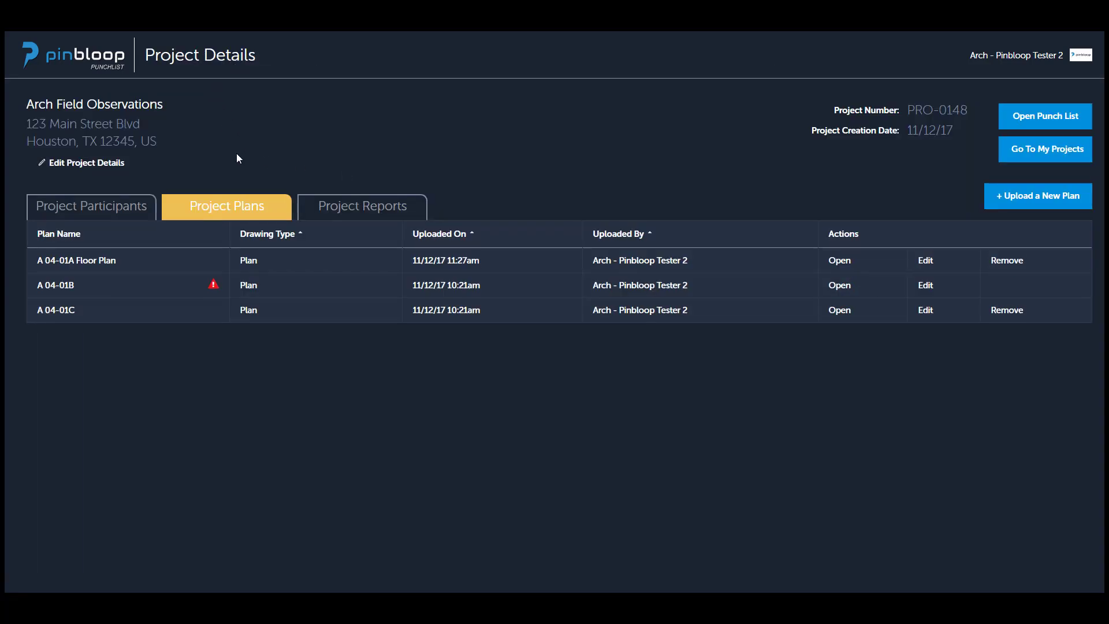
click(368, 210)
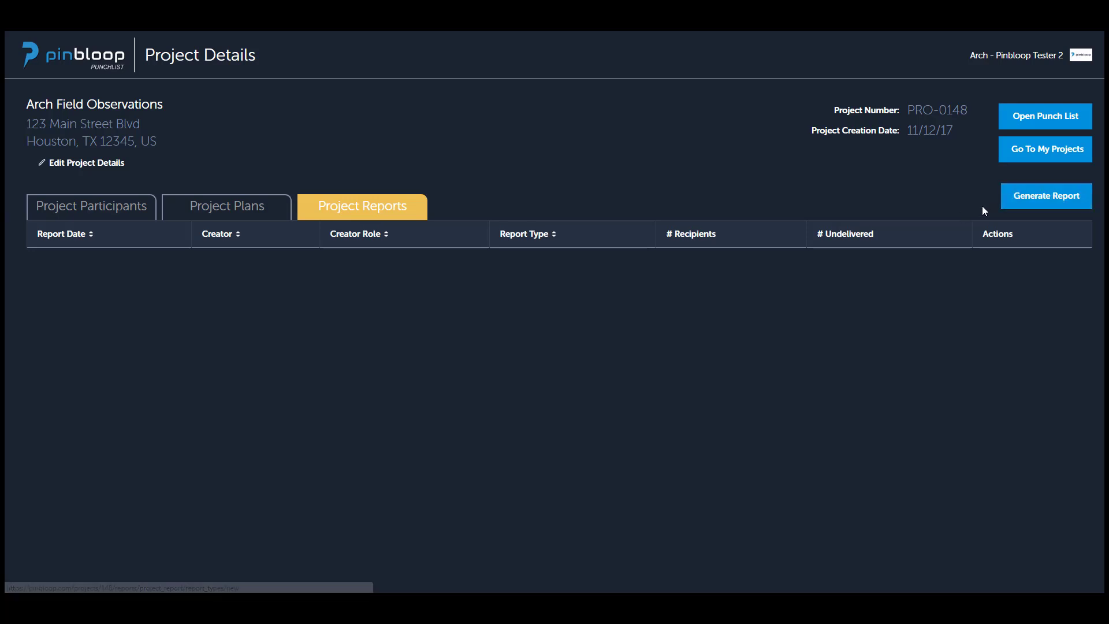
click(1012, 200)
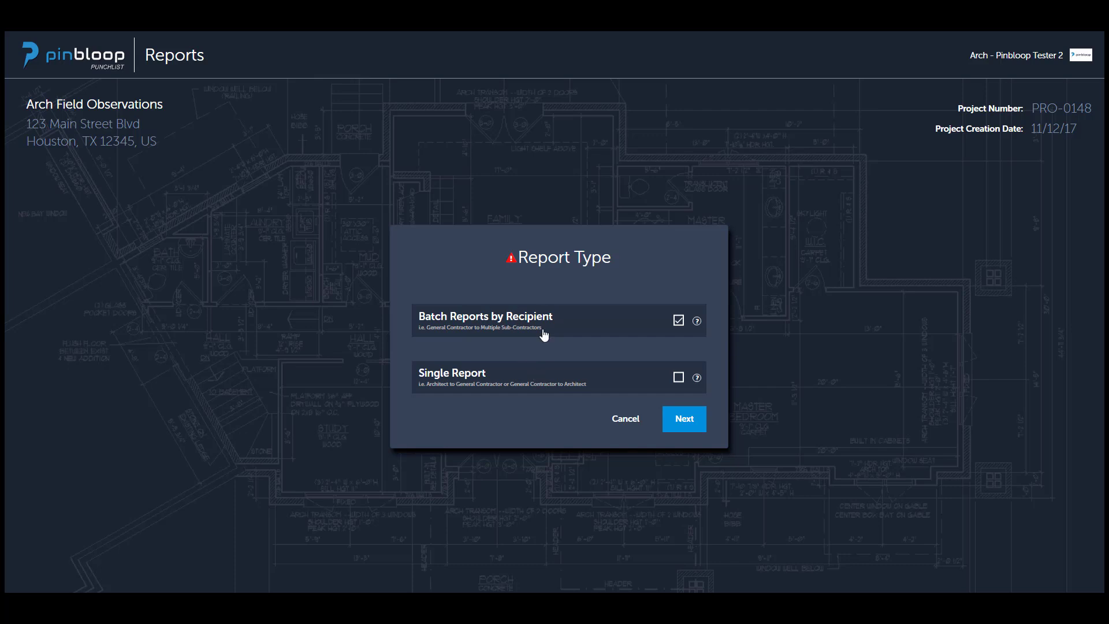
Choose the Single Report type and keep all owner, engineer/consultant and contractor recipients selected.
drag(542, 334, 484, 338)
click(452, 286)
mouse_move(696, 324)
drag(426, 387, 504, 390)
click(679, 379)
mouse_move(698, 377)
click(684, 423)
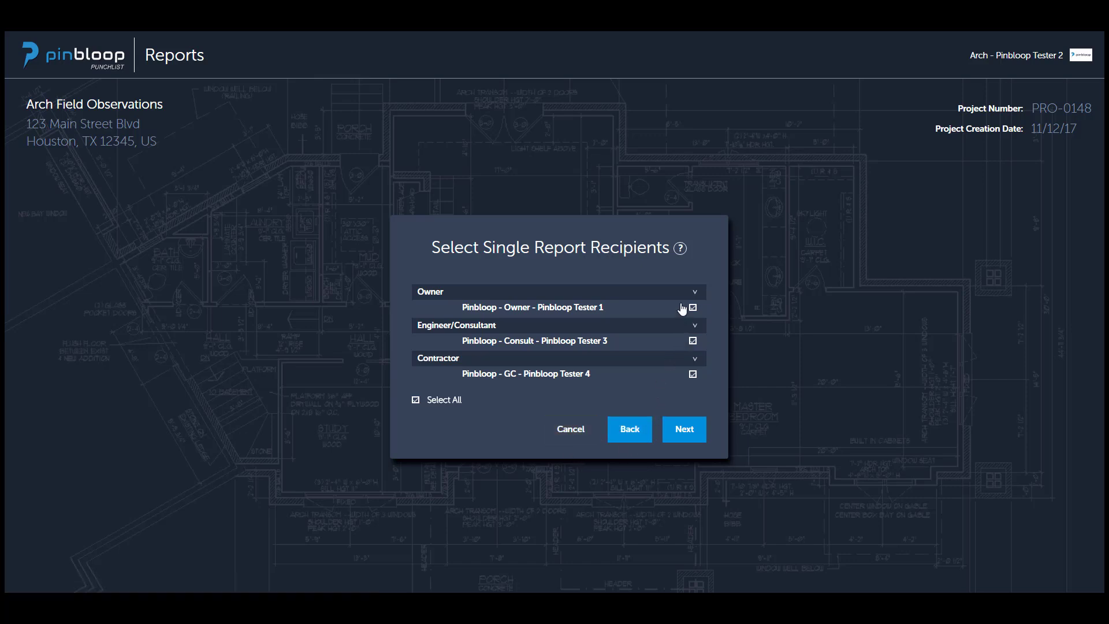
click(684, 429)
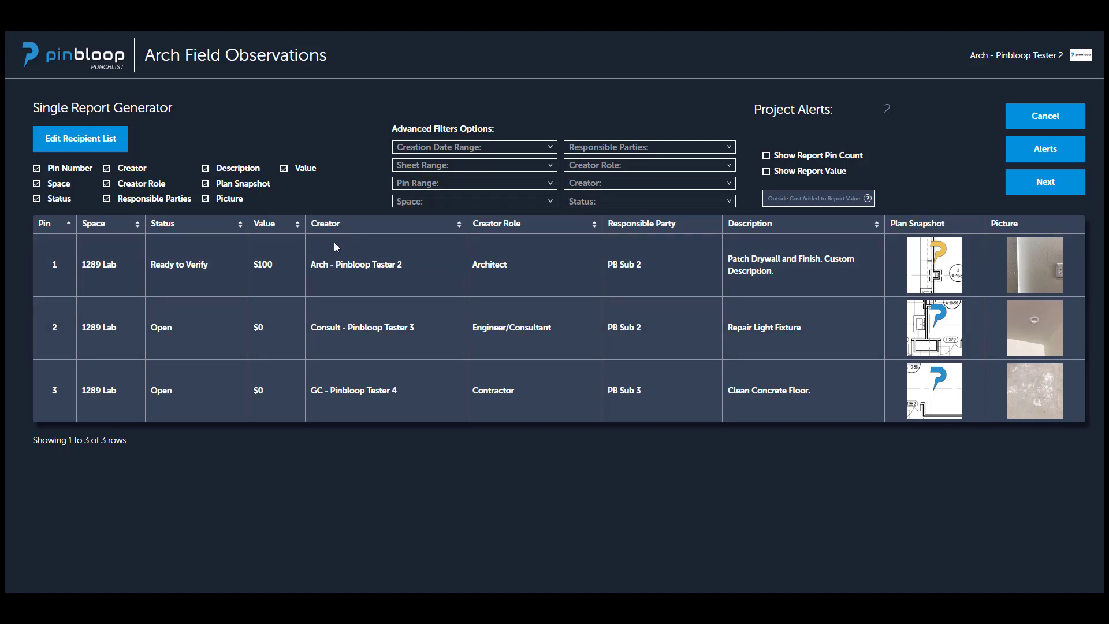
Hide the Pin Number, Status, Creator Role and Value columns from the single report.
click(36, 168)
click(37, 199)
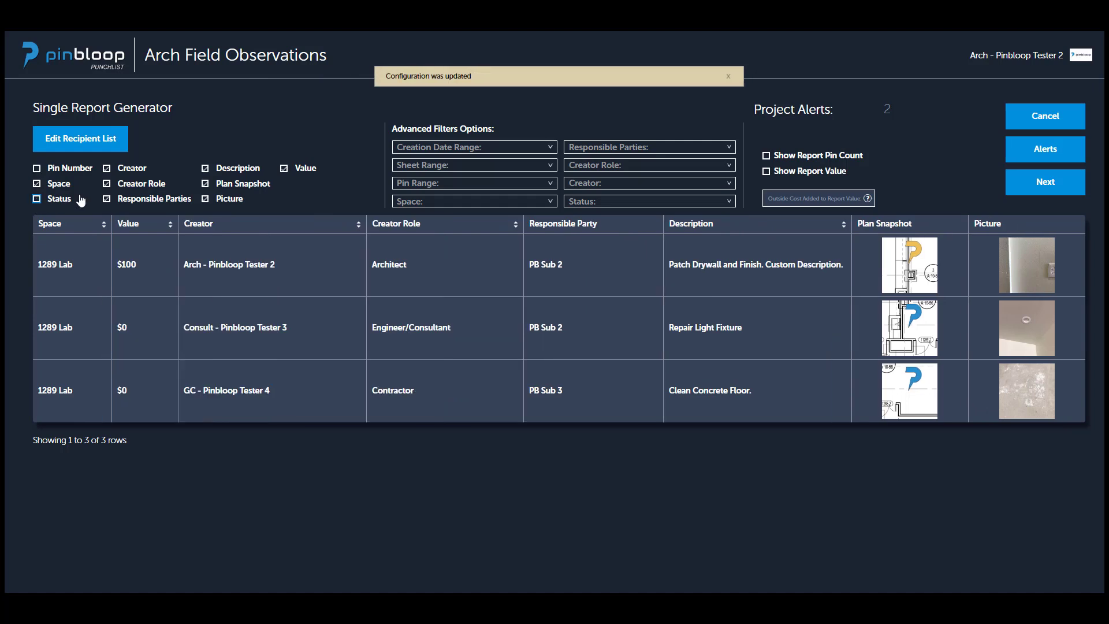
click(106, 184)
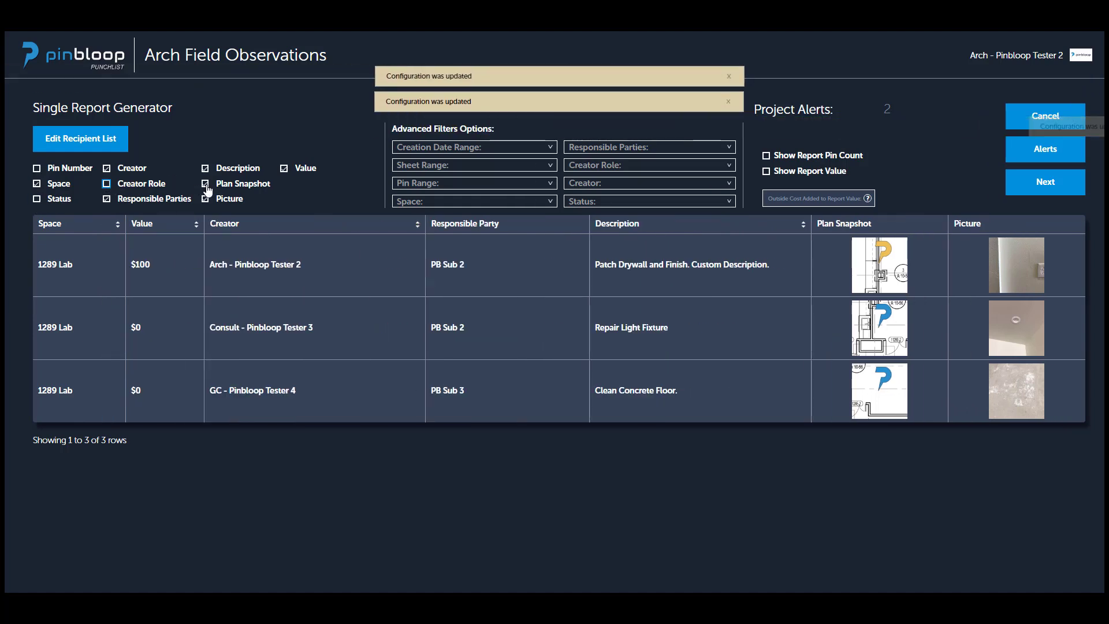
click(283, 168)
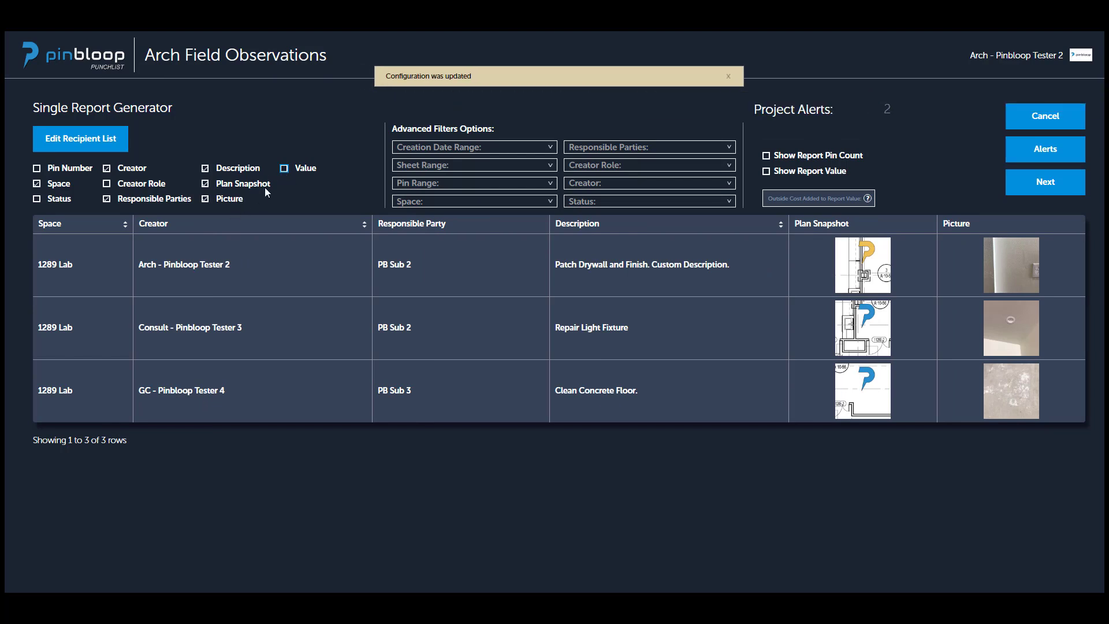
Restore the Value, Creator Role, Status and Pin Number columns in the single report.
click(284, 168)
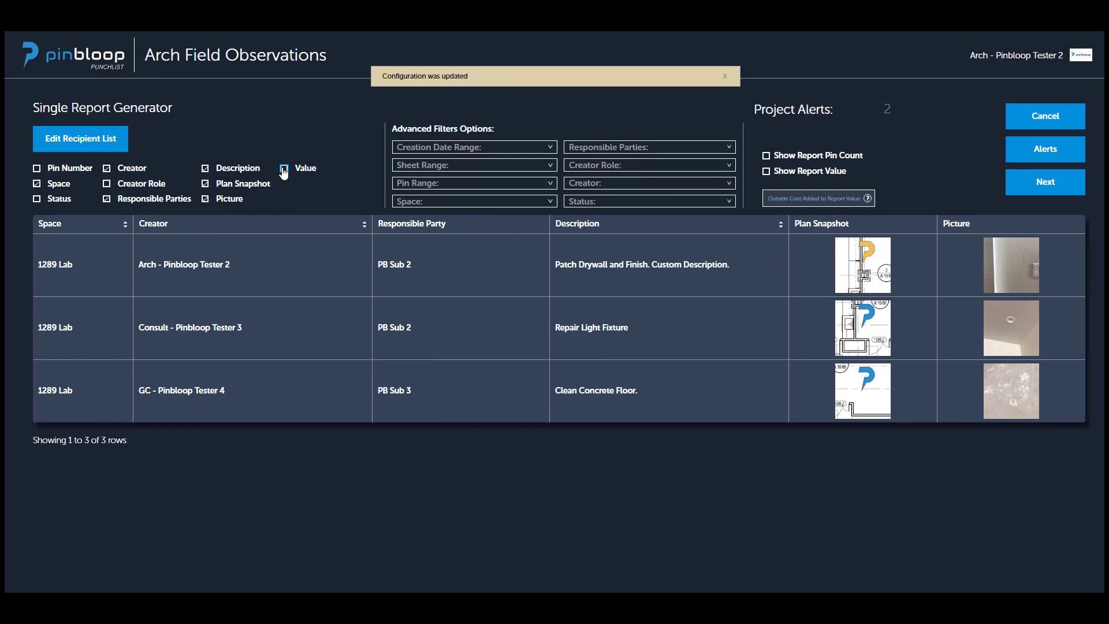
click(106, 184)
click(37, 200)
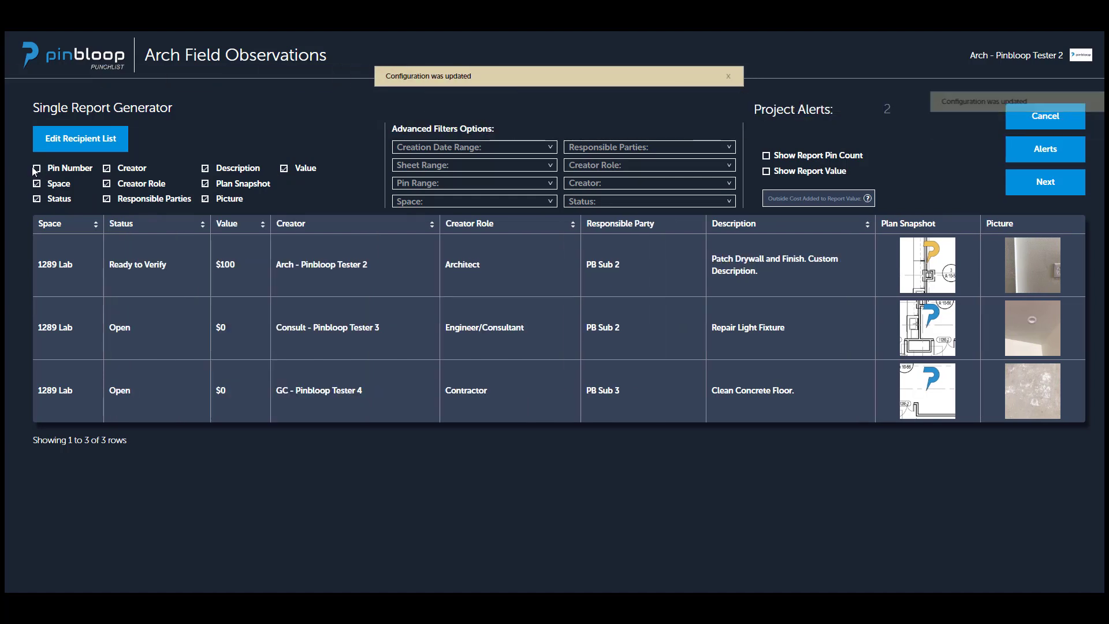
click(38, 169)
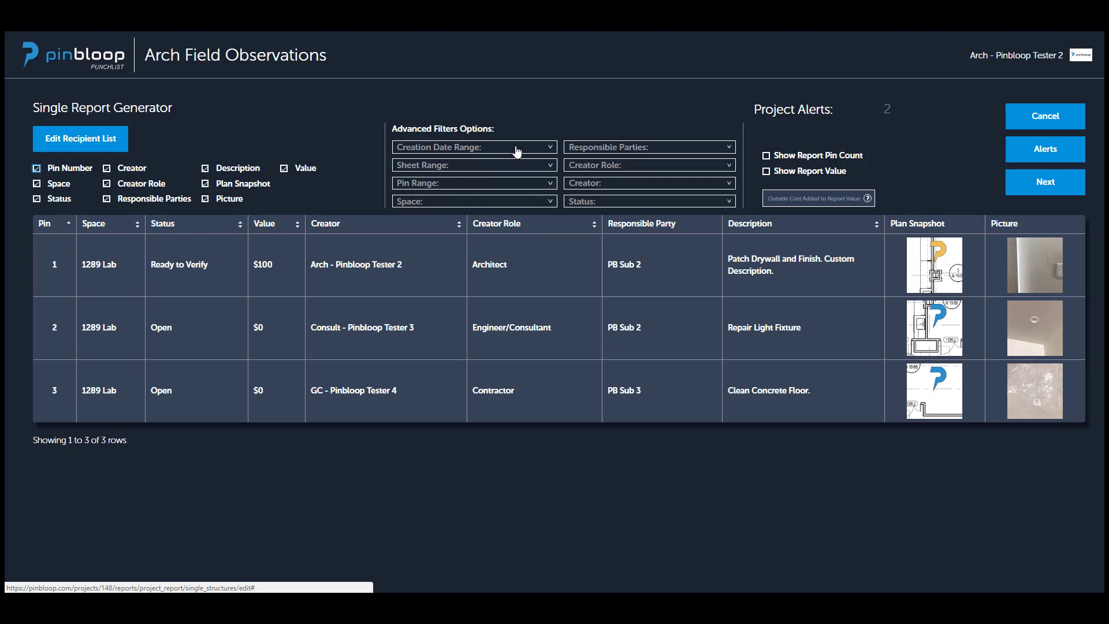
Examine the report's advanced filters for creation date, sheet and pin ranges, space, creator role and responsible parties.
click(548, 149)
click(548, 150)
click(540, 168)
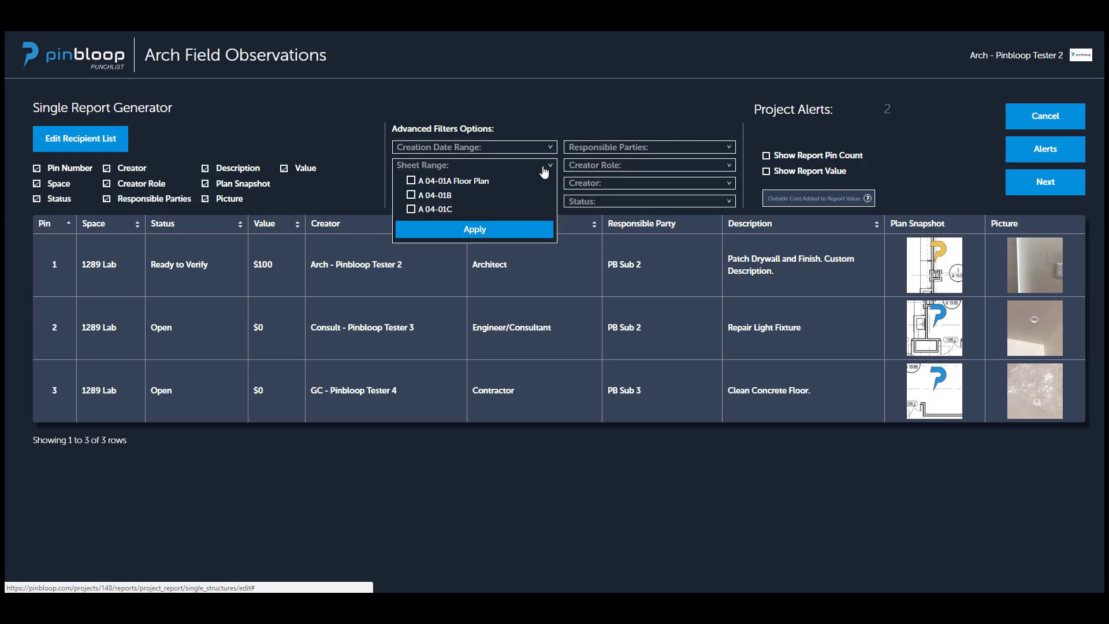
click(551, 166)
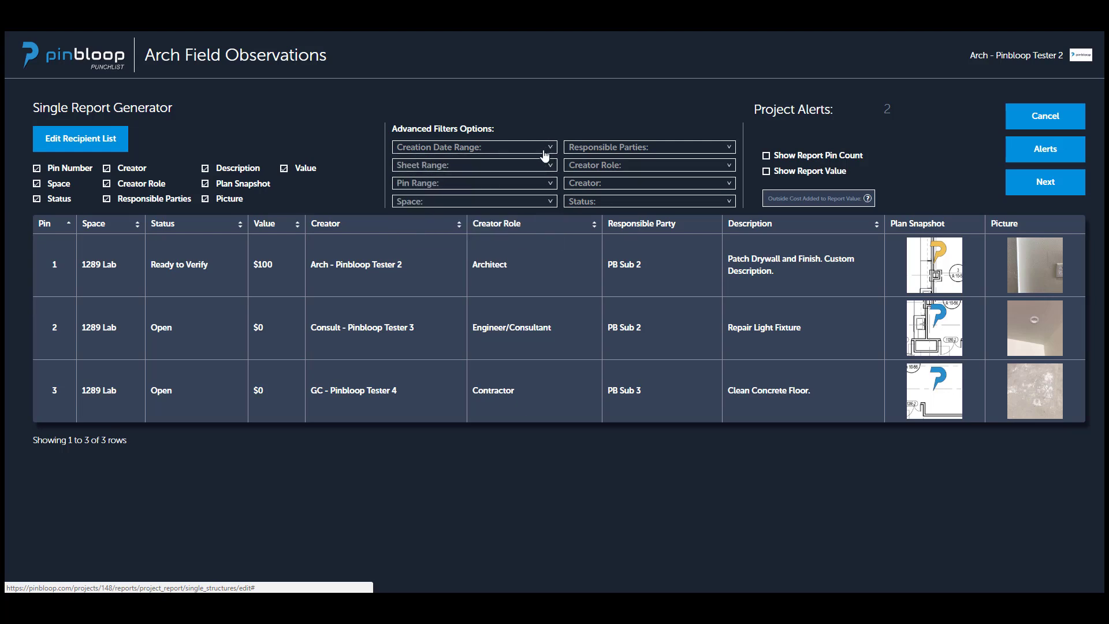
click(549, 149)
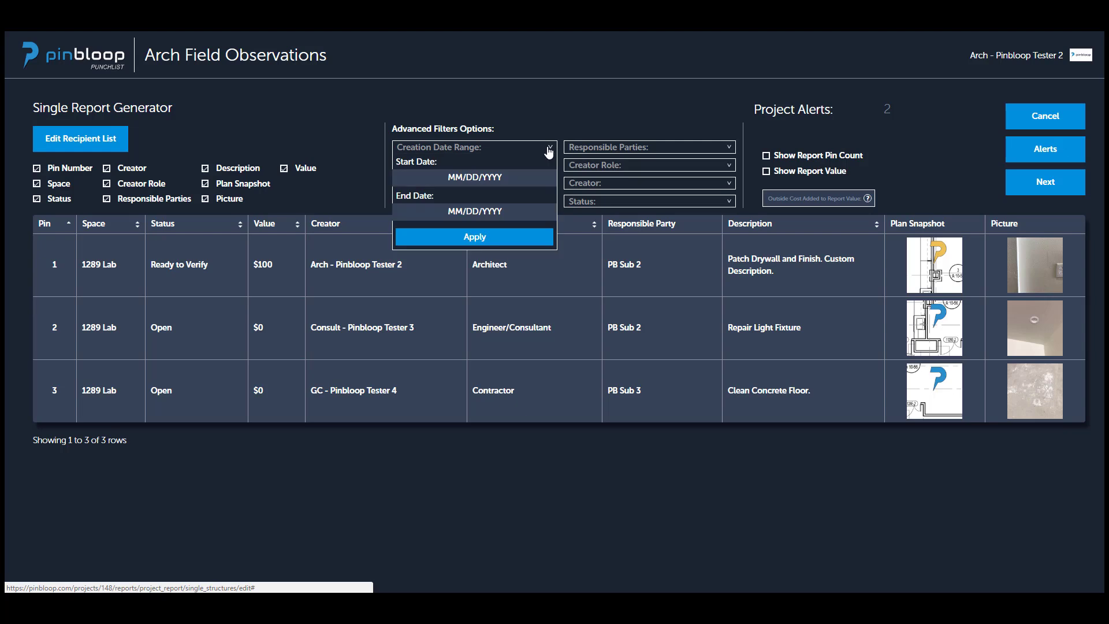
click(548, 149)
click(538, 186)
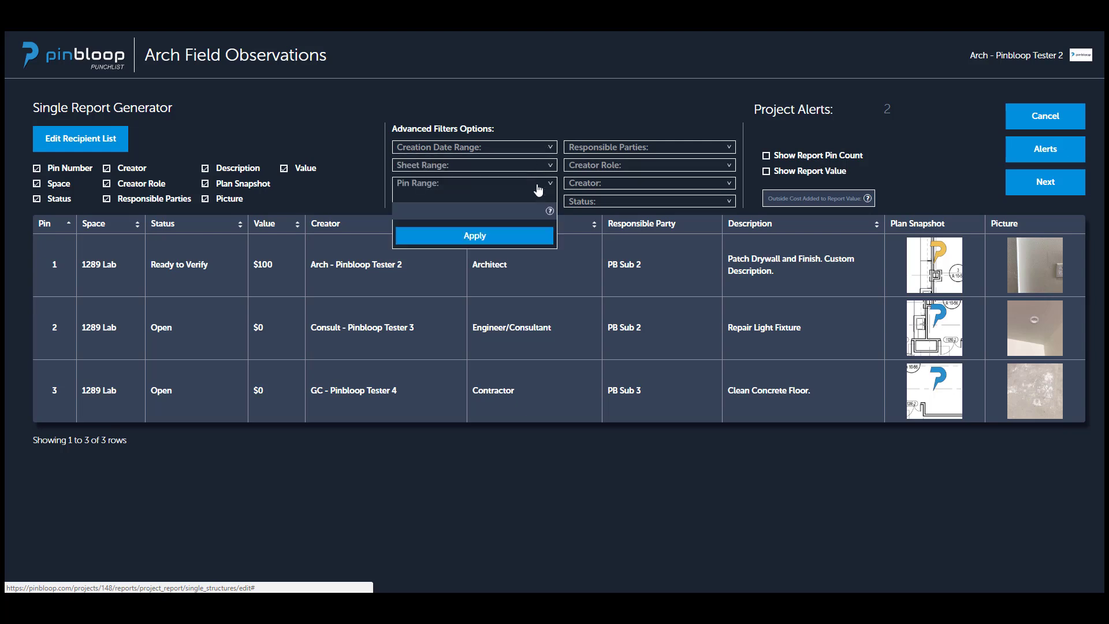
click(538, 186)
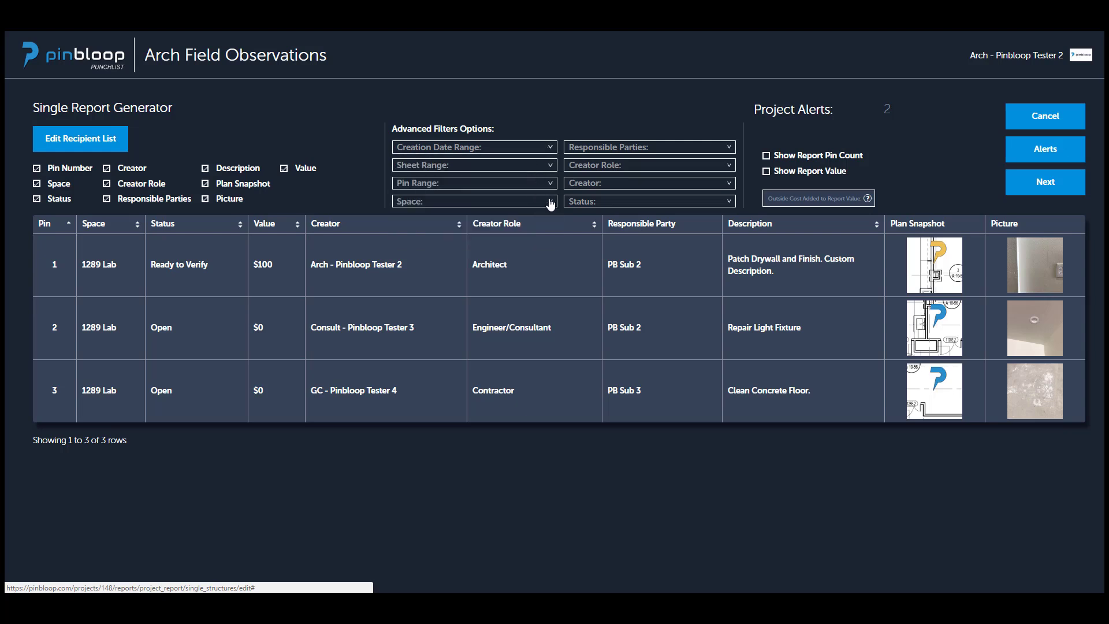
click(551, 205)
click(614, 167)
click(618, 149)
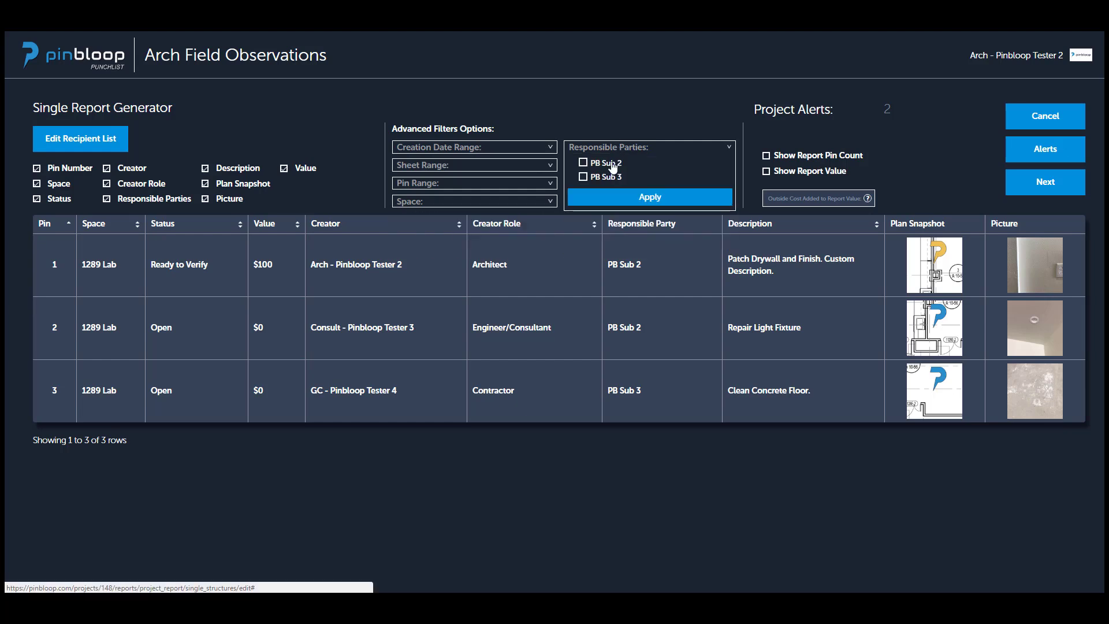
click(629, 148)
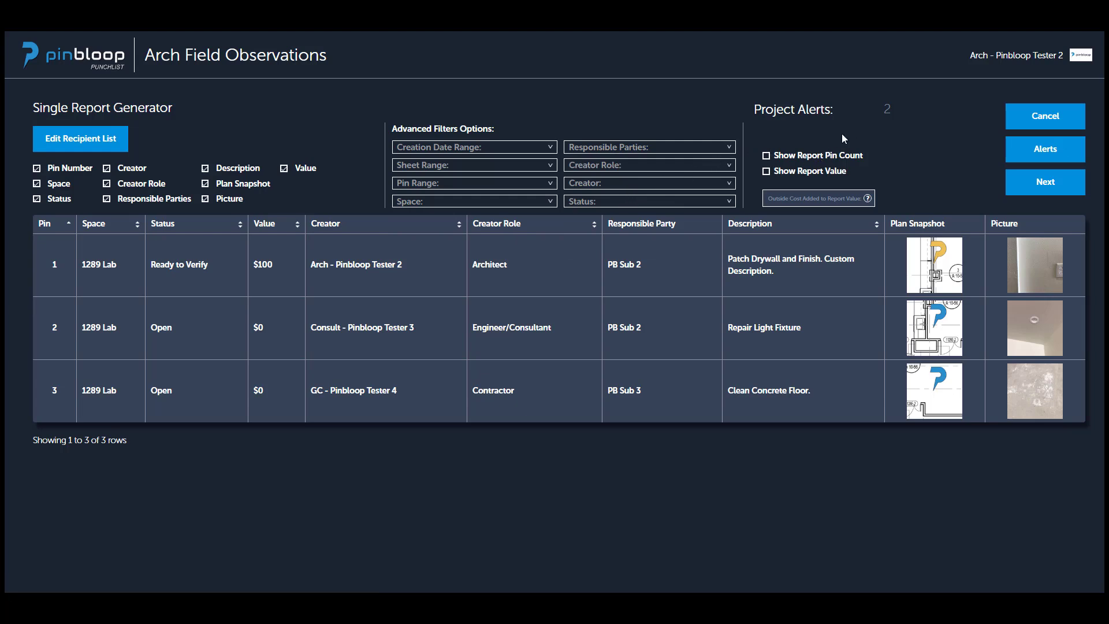
Show the report pin count and report value, and set the outside cost added to the report value to 15,000.
click(766, 155)
click(766, 172)
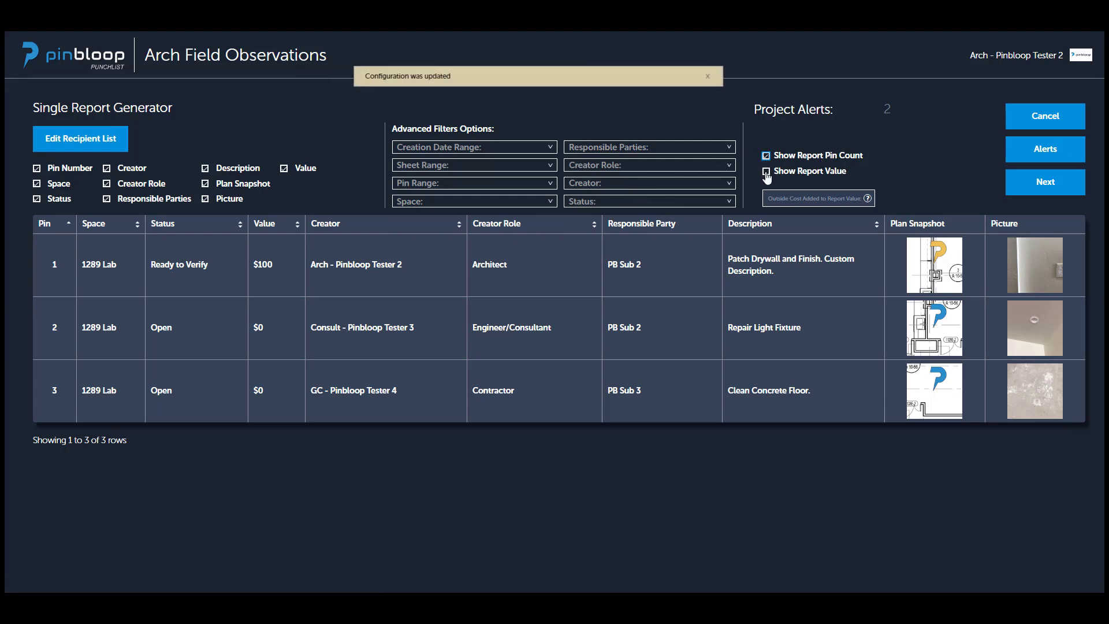
click(779, 201)
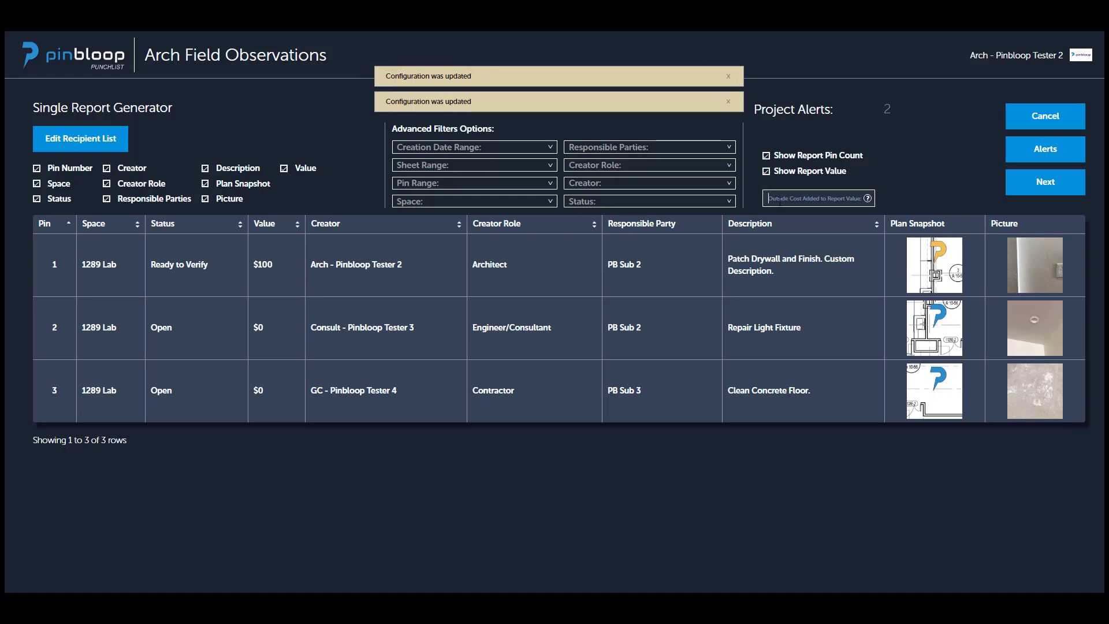
text(1000)
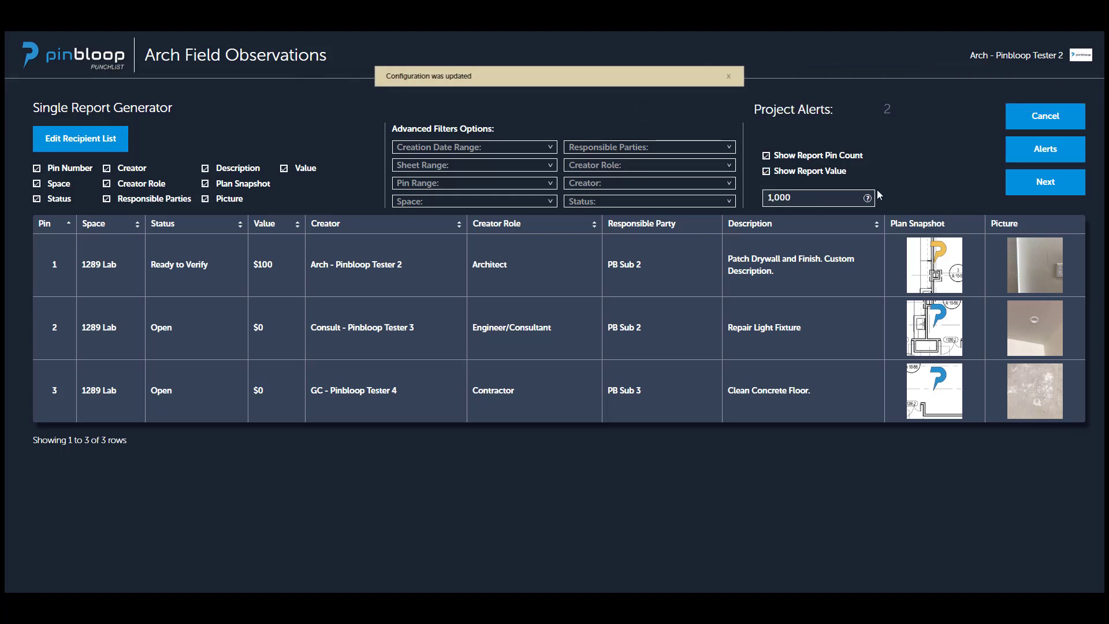
mouse_move(868, 199)
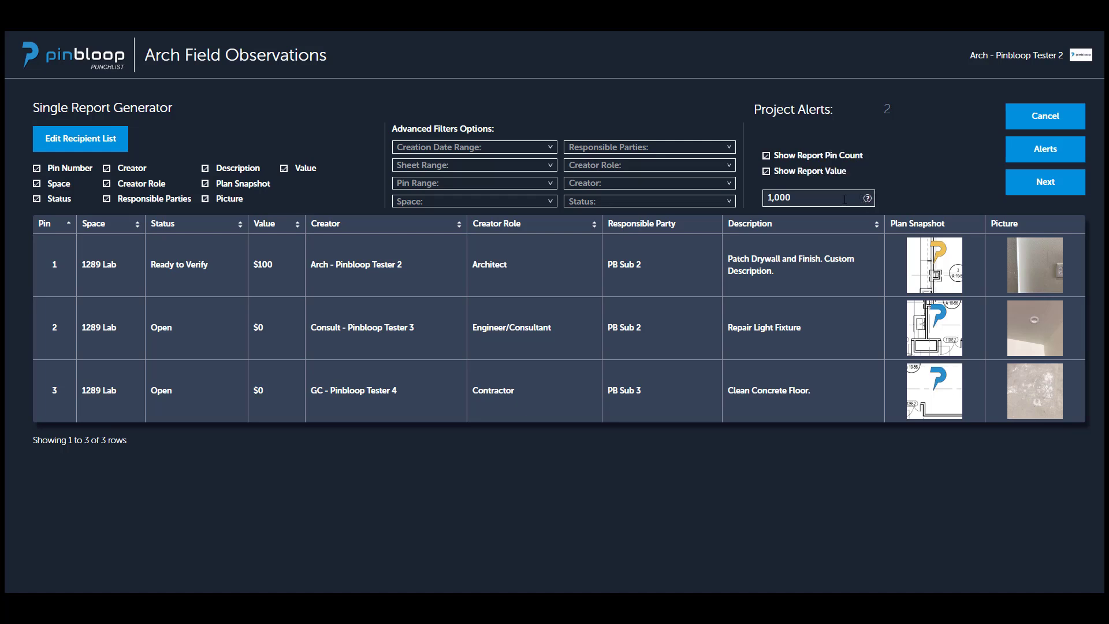
drag(796, 199, 755, 202)
text(15,000)
click(893, 202)
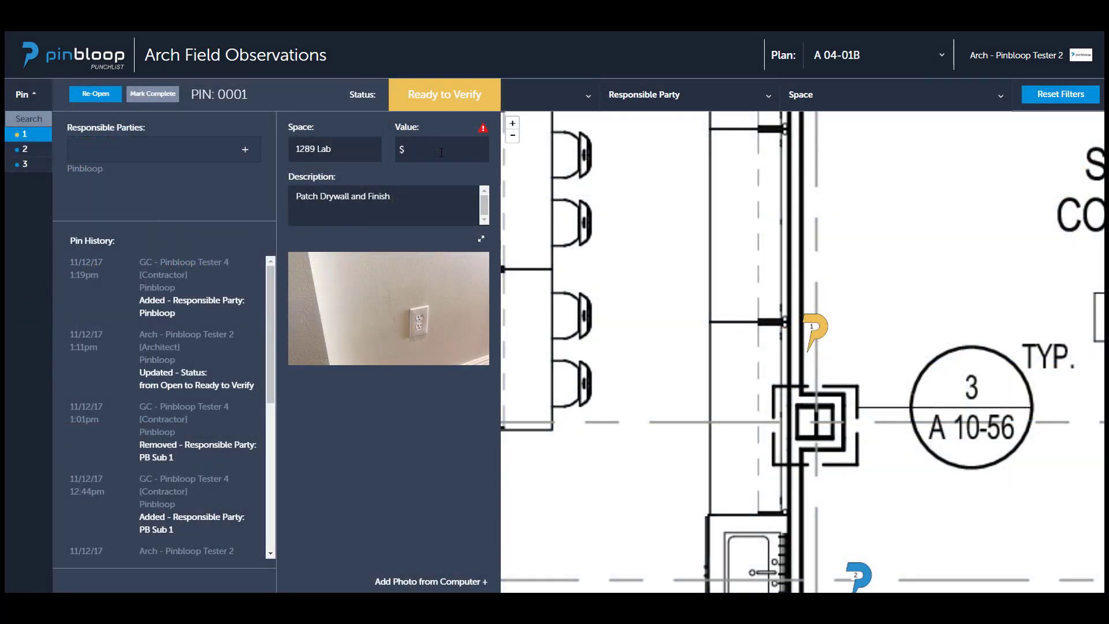
Set pin 1's value to $100 in its details.
click(441, 152)
text(100)
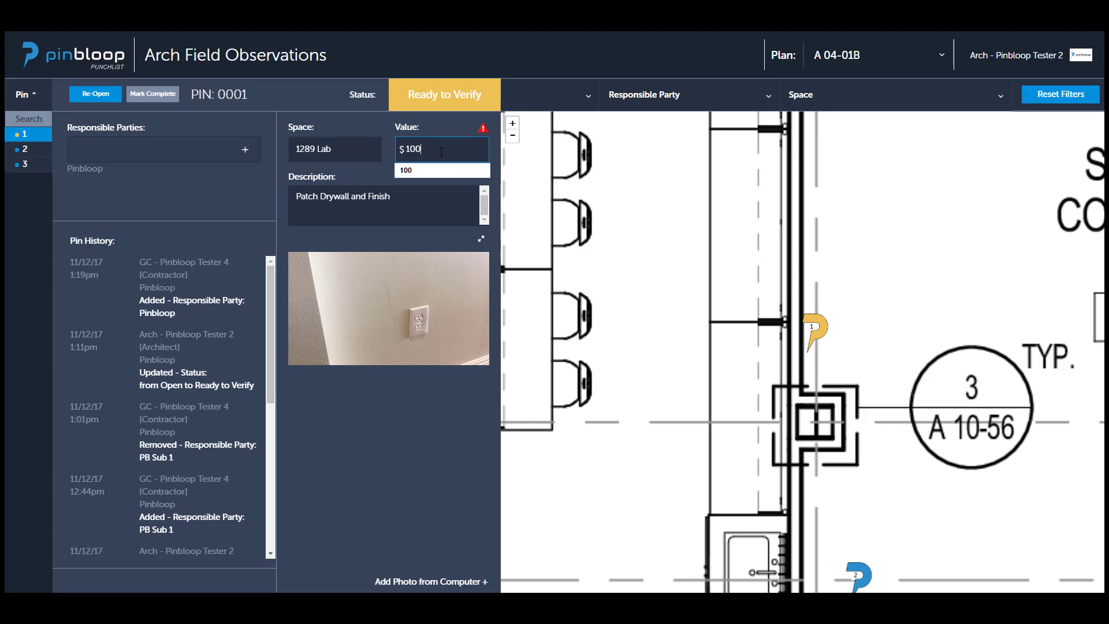
click(237, 200)
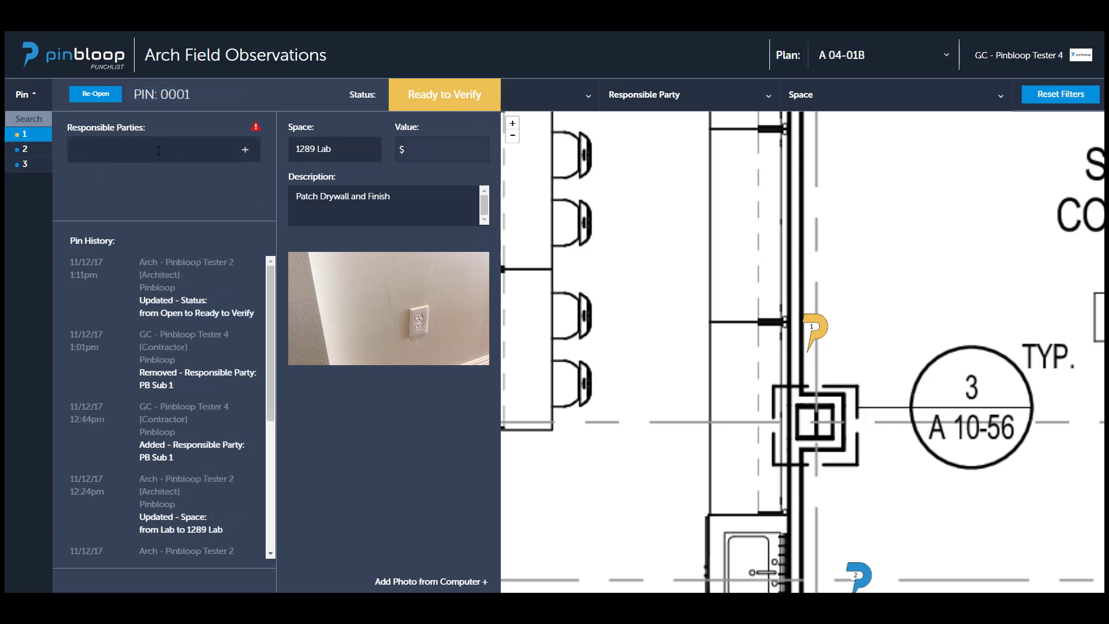
Assign Pinbloop as the responsible party of pin 1 from the contractor account.
click(156, 146)
text(pinbl)
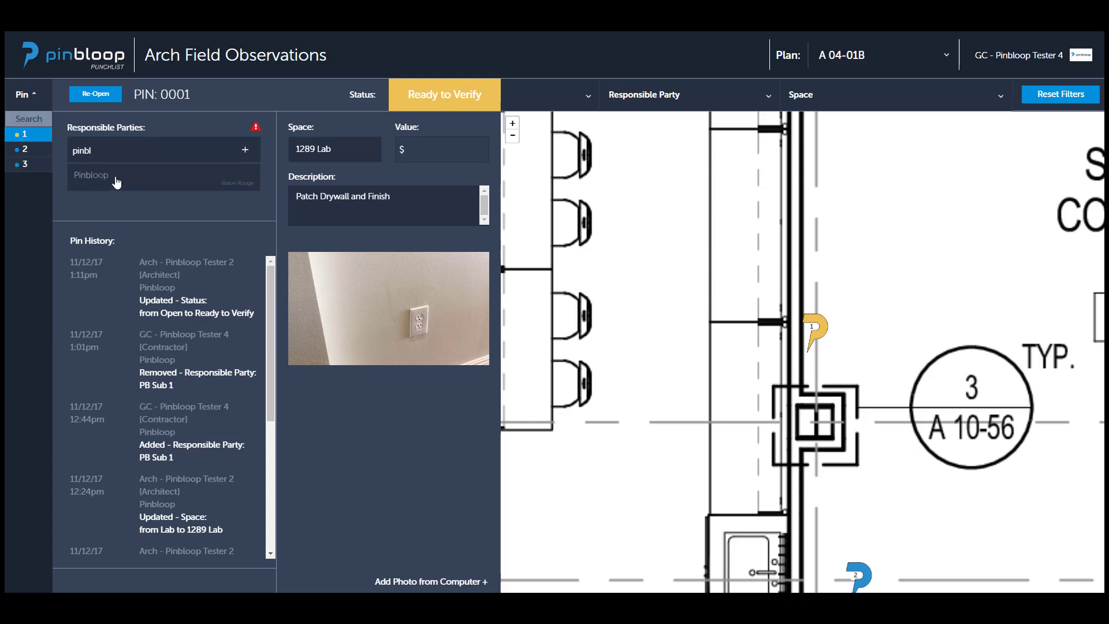
click(117, 183)
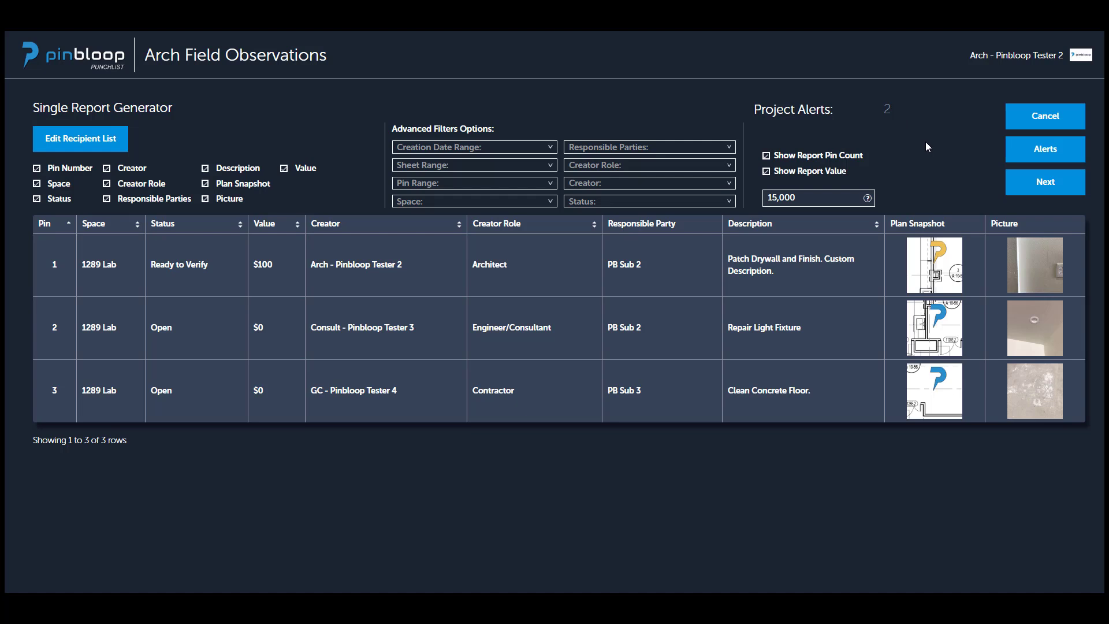
Open the project alerts from the report generator and bring up pin 2's full details.
click(1046, 150)
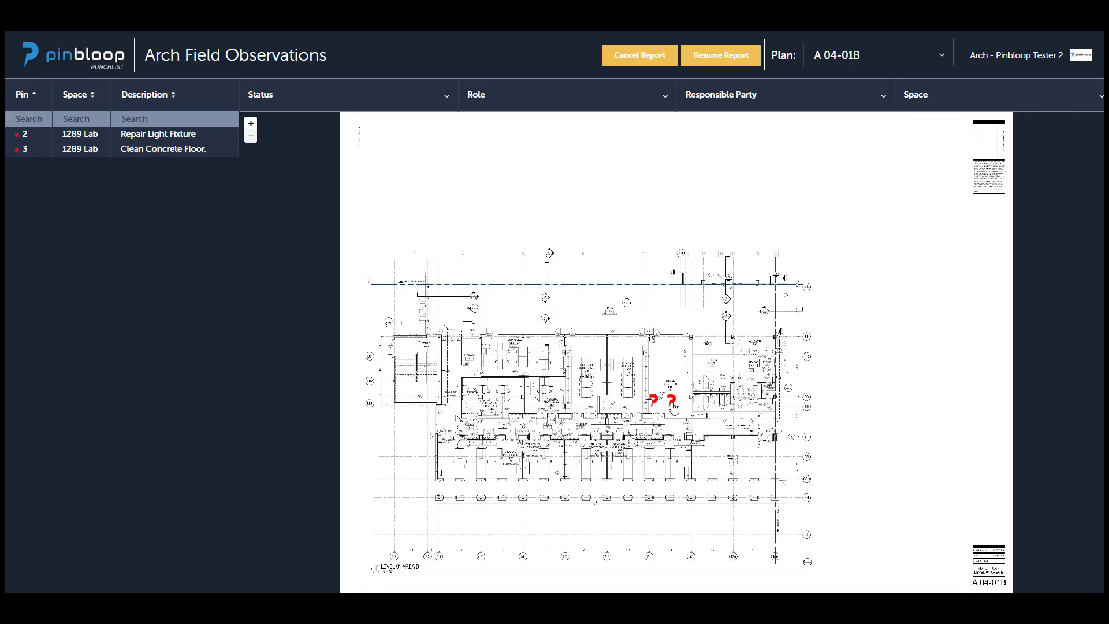
scroll(677, 411, up, 3)
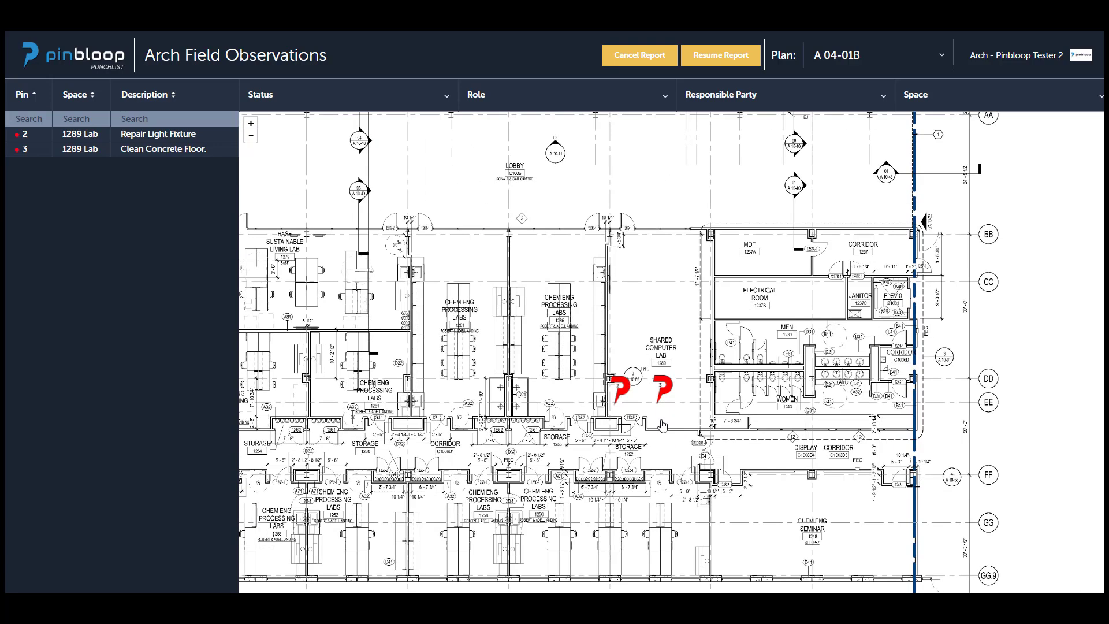
scroll(662, 426, up, 5)
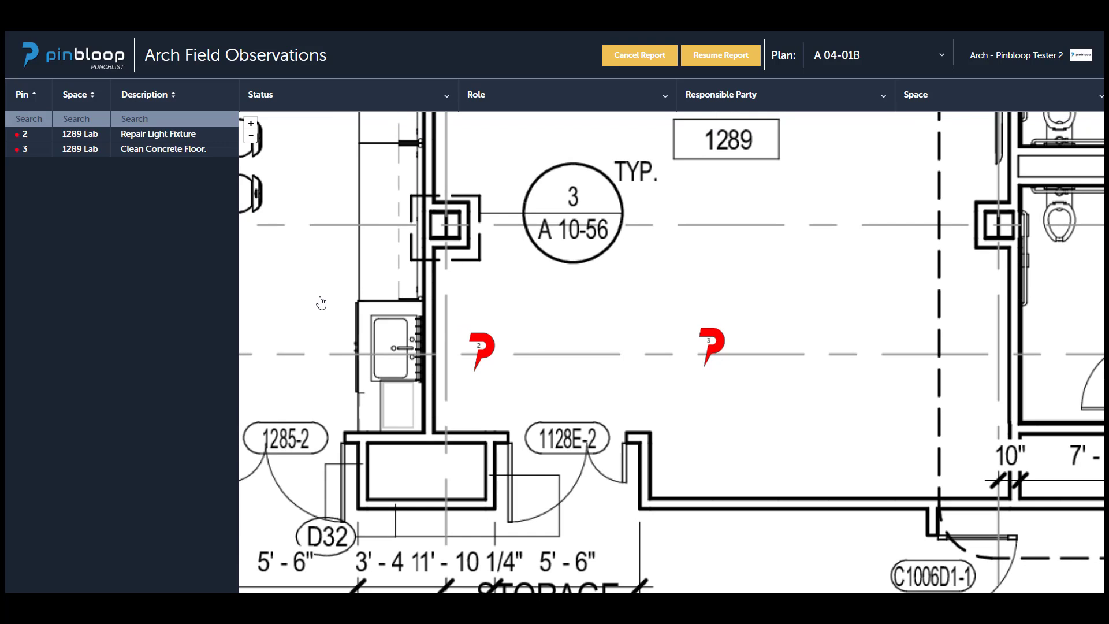
click(477, 359)
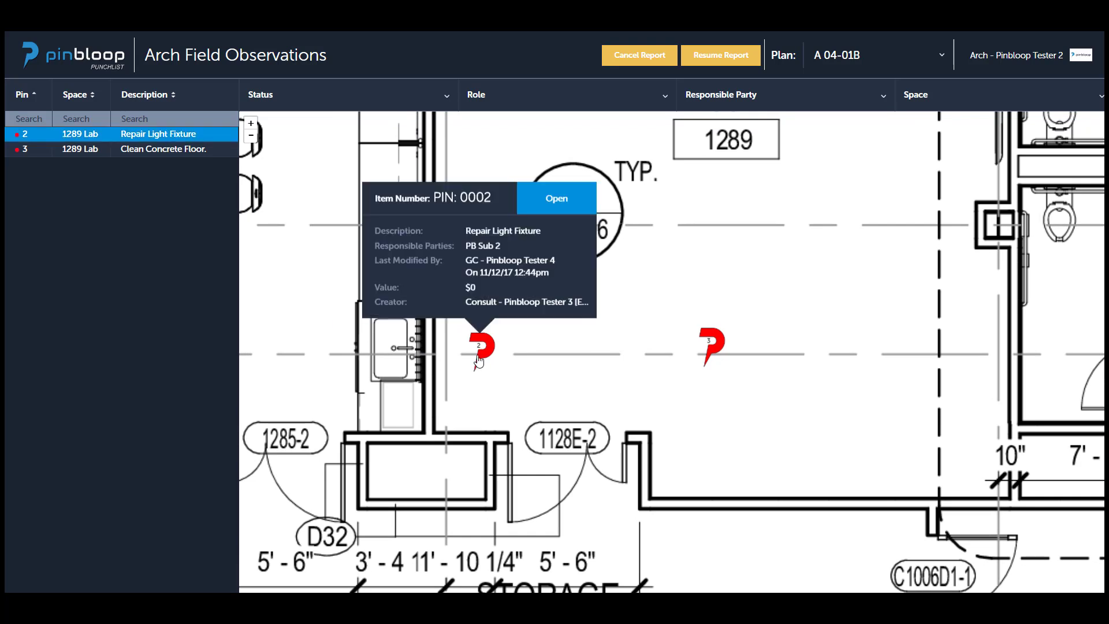
click(25, 136)
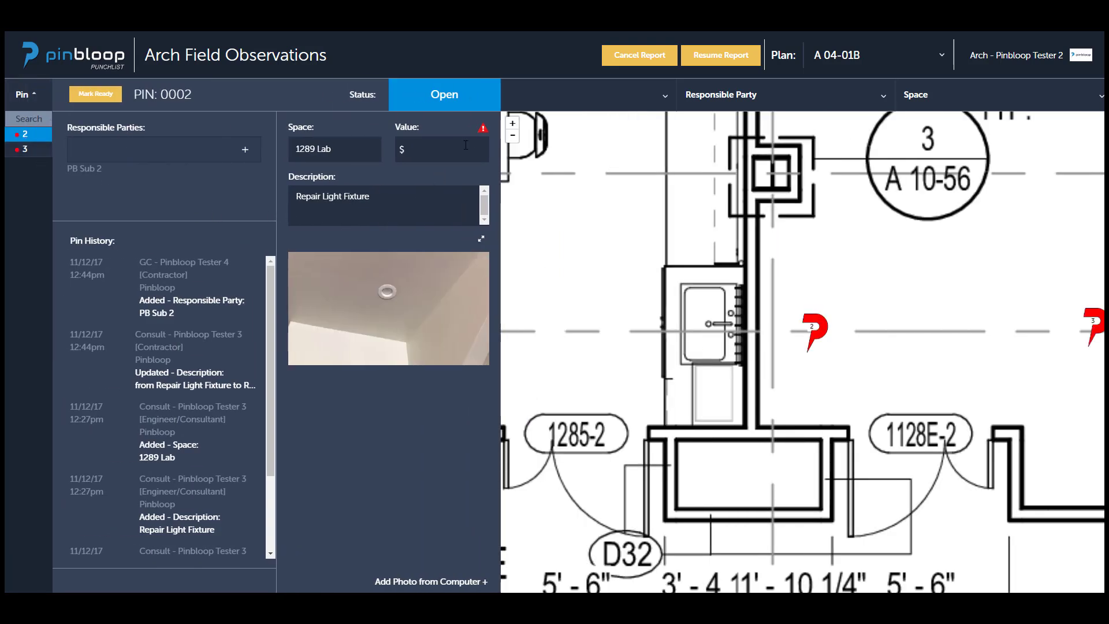
Set pin 2's value to $100 in its details and close them.
mouse_move(487, 132)
click(452, 149)
text(100)
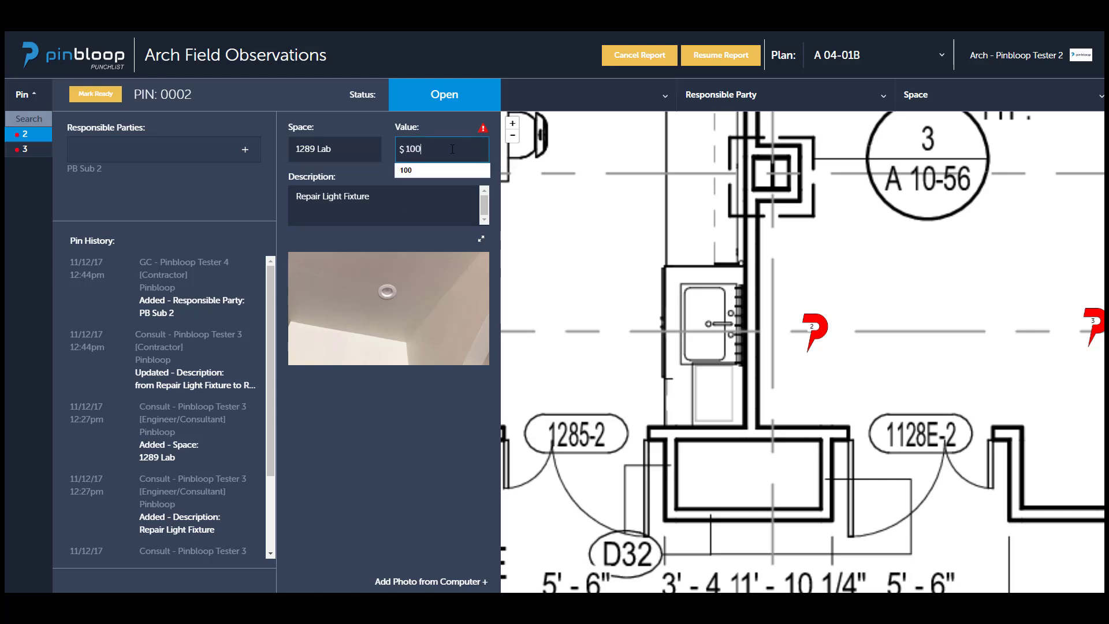
key(Return)
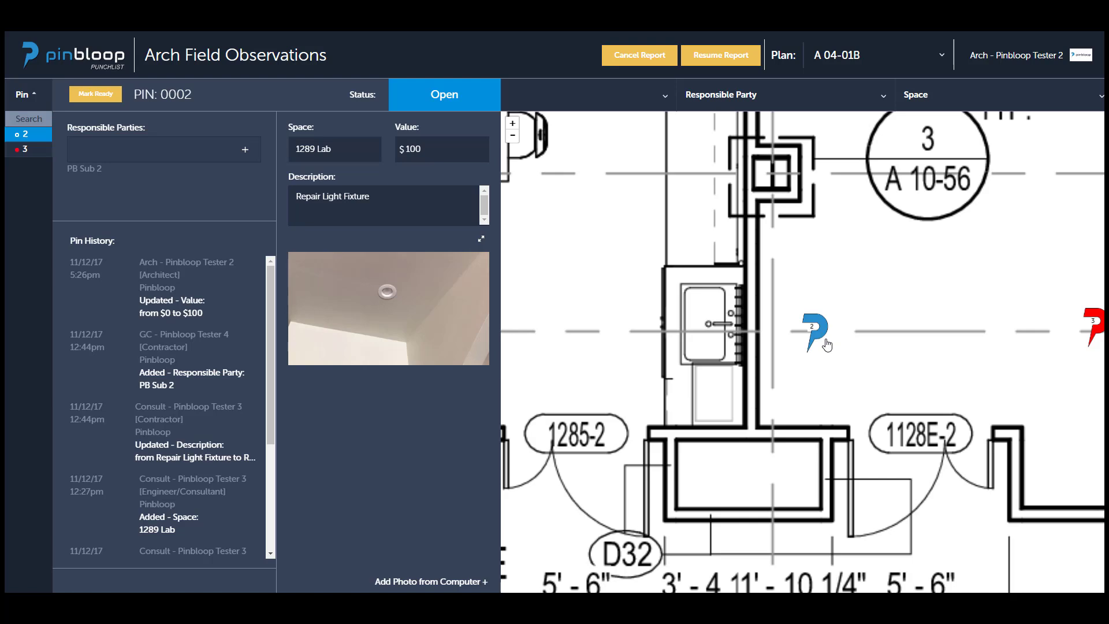
click(862, 377)
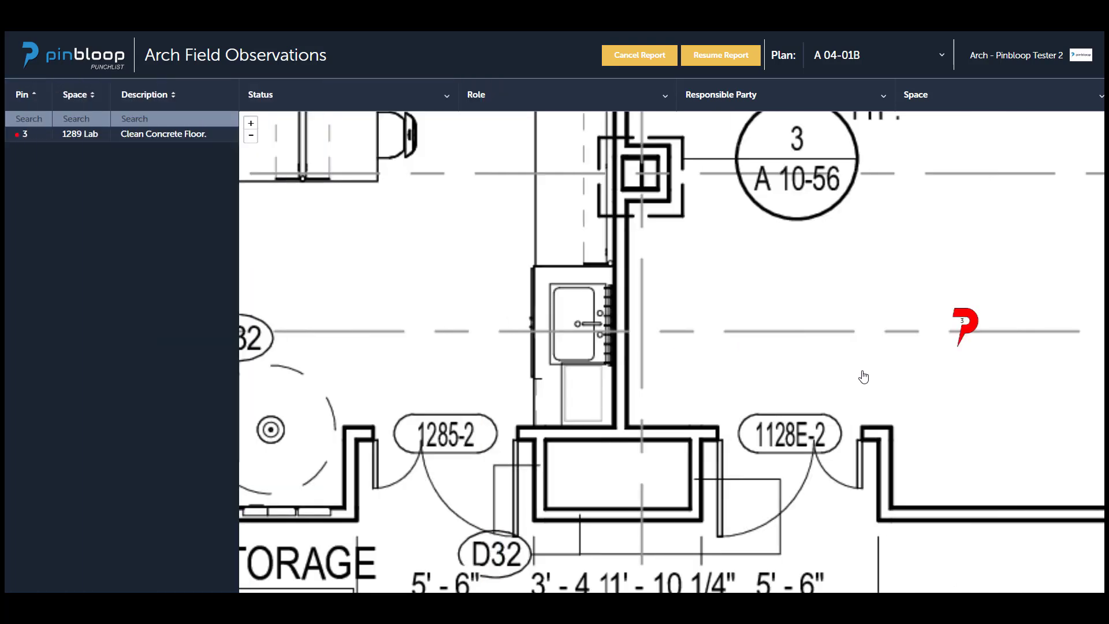
Bring up pin 3's full details from the plan and set its value to $100.
click(961, 328)
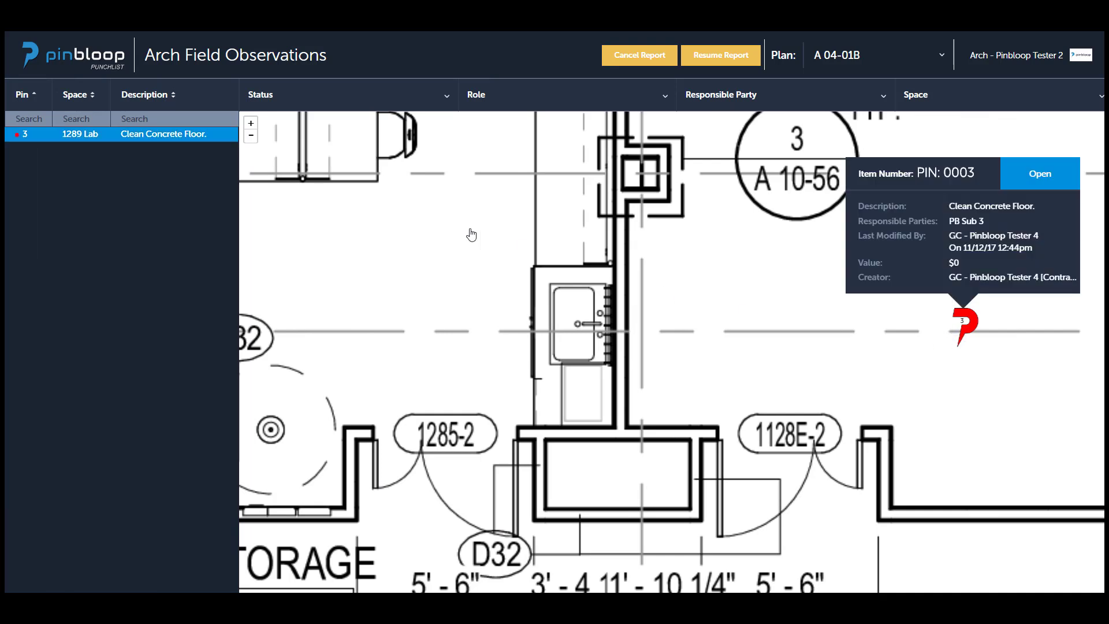
click(25, 137)
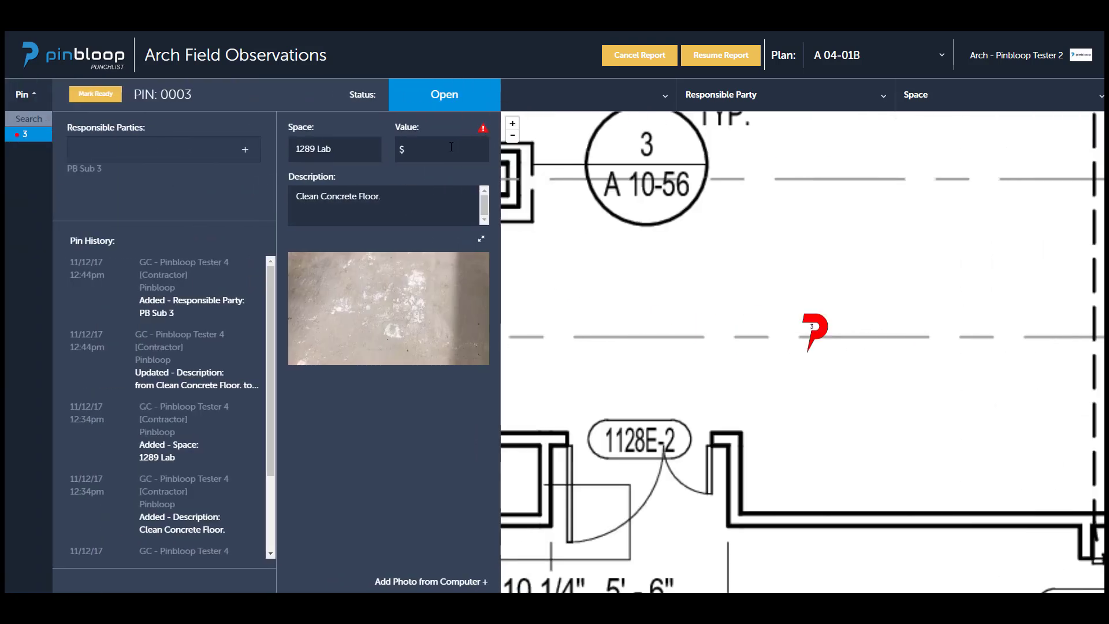
click(448, 147)
text(100)
key(Return)
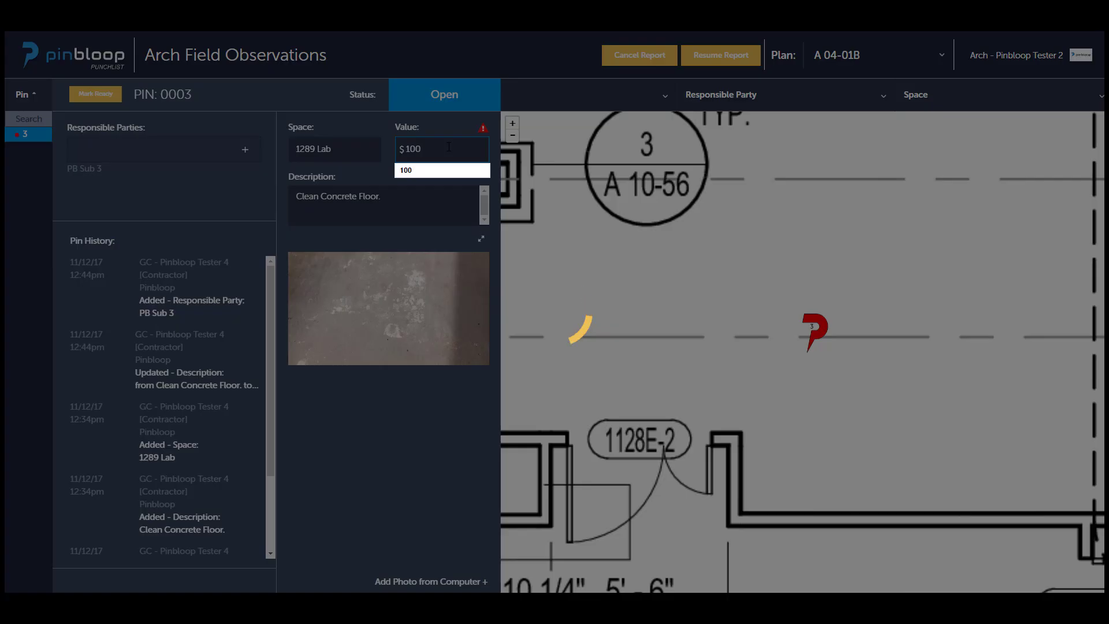
click(789, 257)
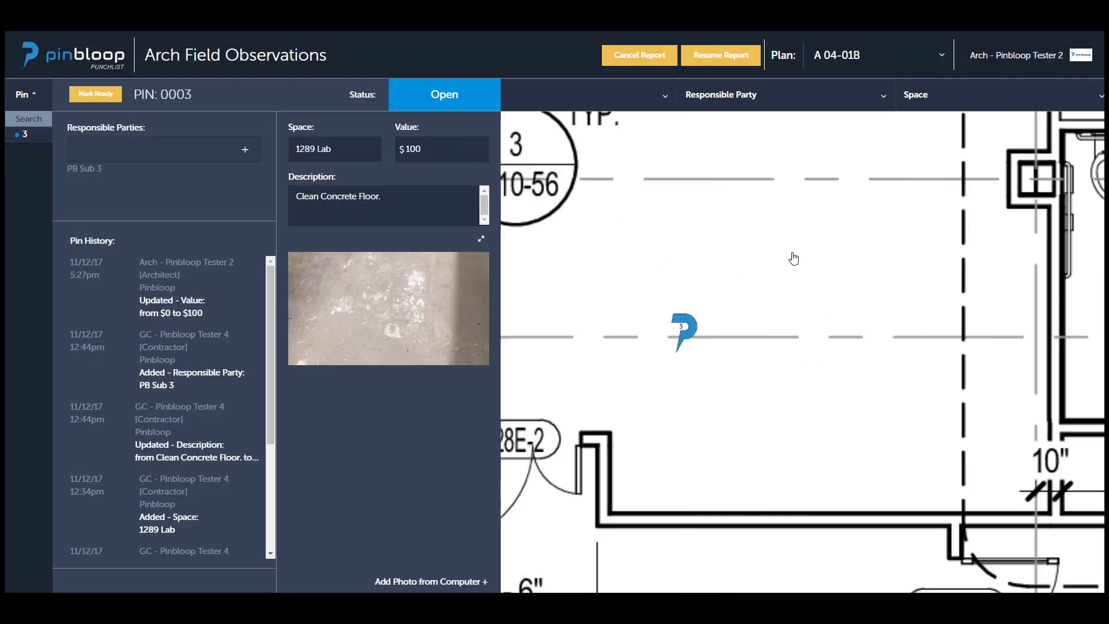
Resume the single report, continue to its cover sheet stage and choose to use the cover sheet generator.
click(711, 57)
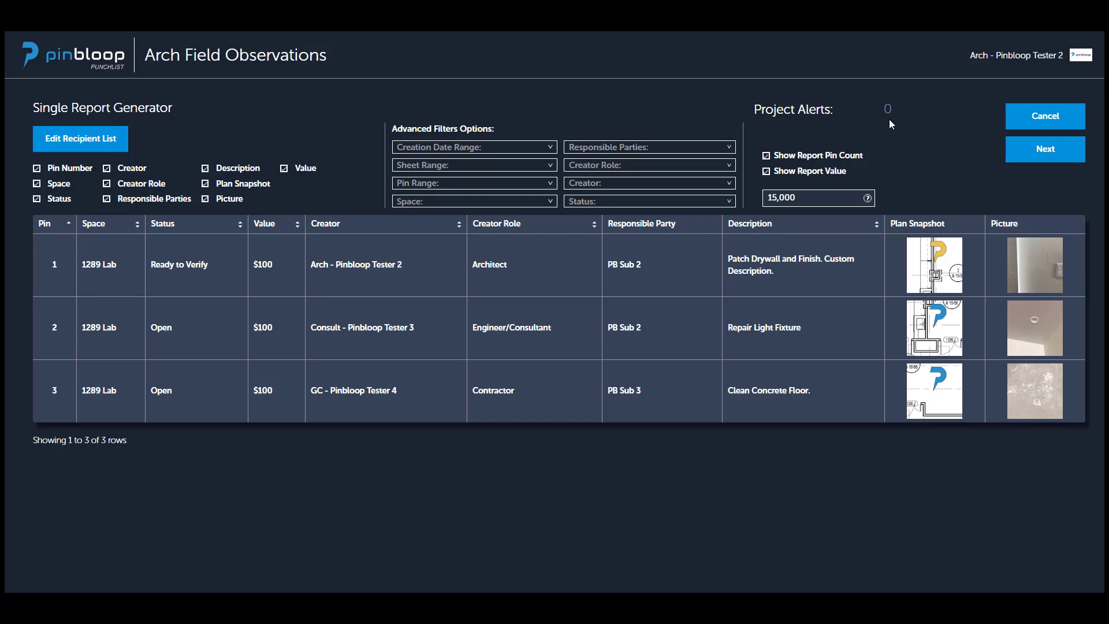
click(1043, 157)
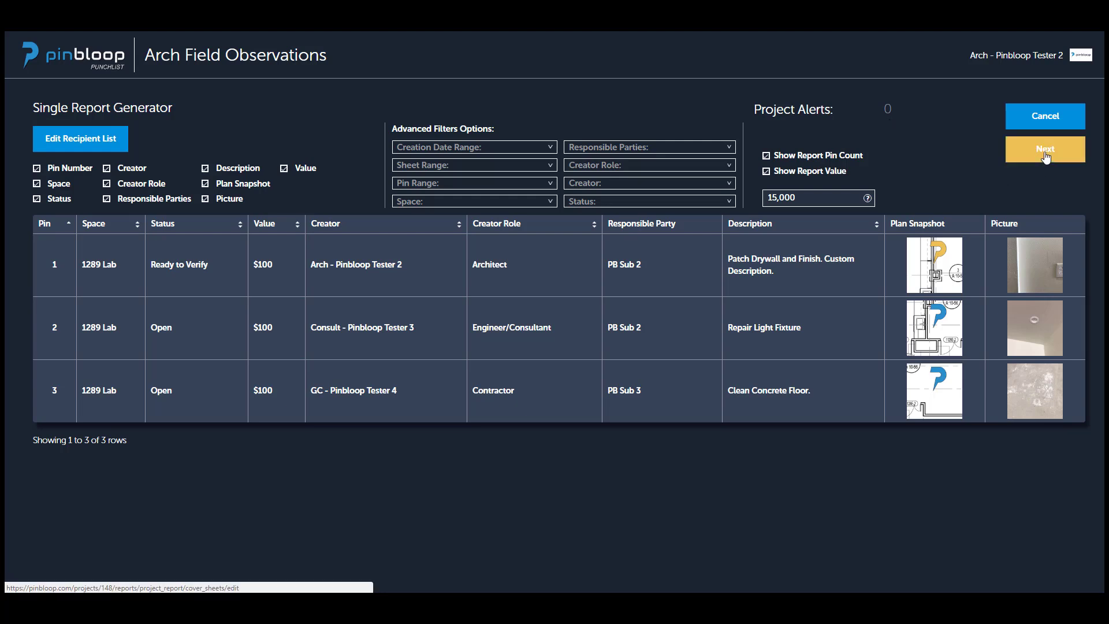
click(1045, 156)
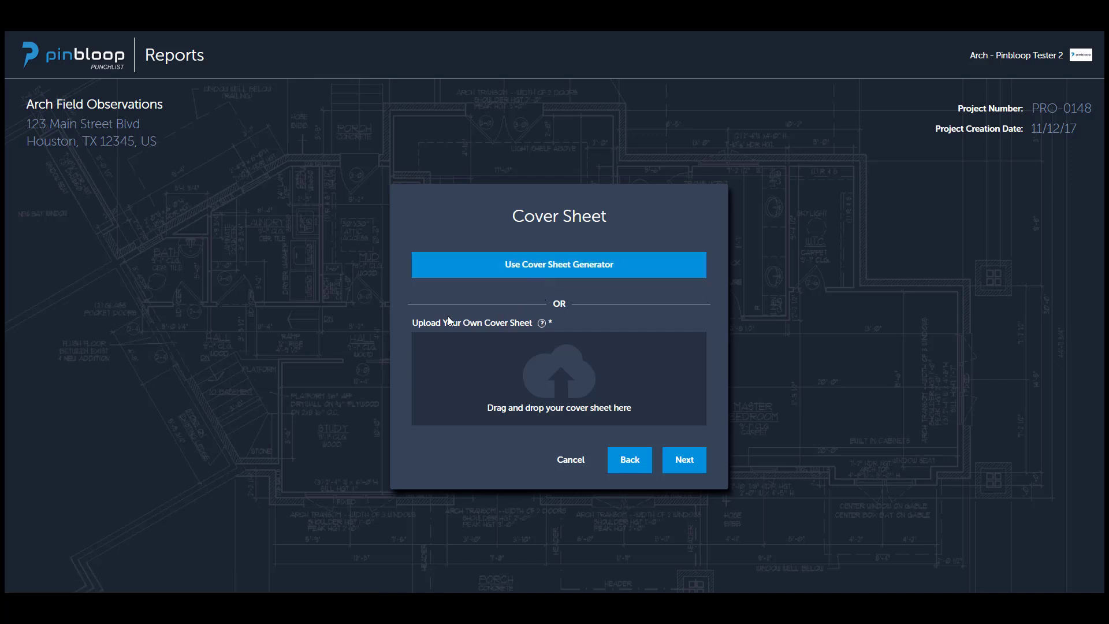
drag(412, 328, 563, 335)
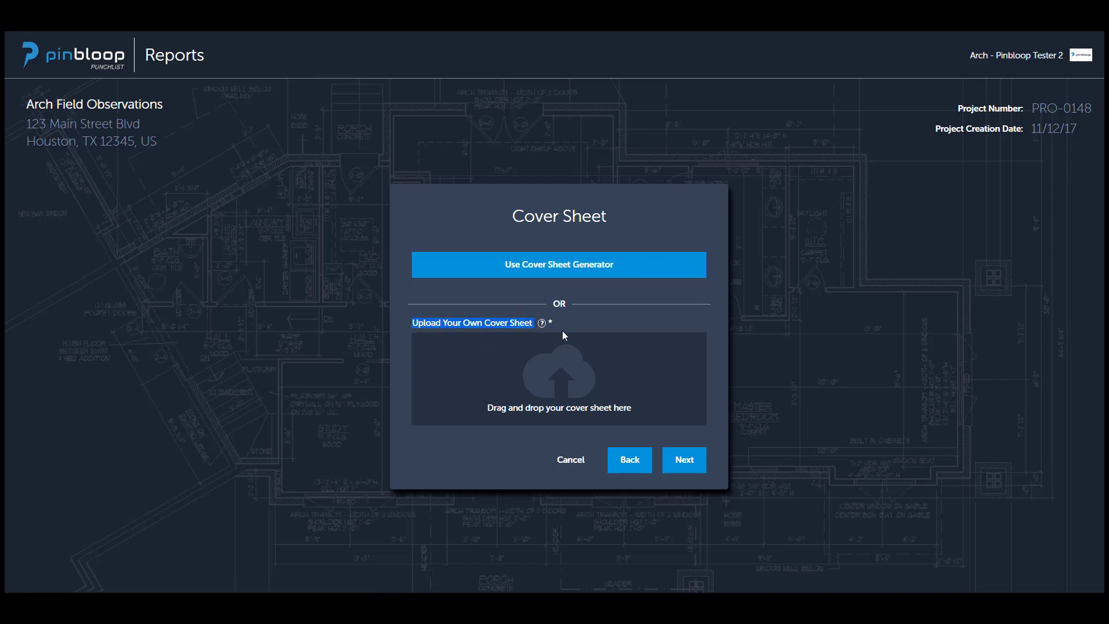
click(750, 346)
mouse_move(543, 324)
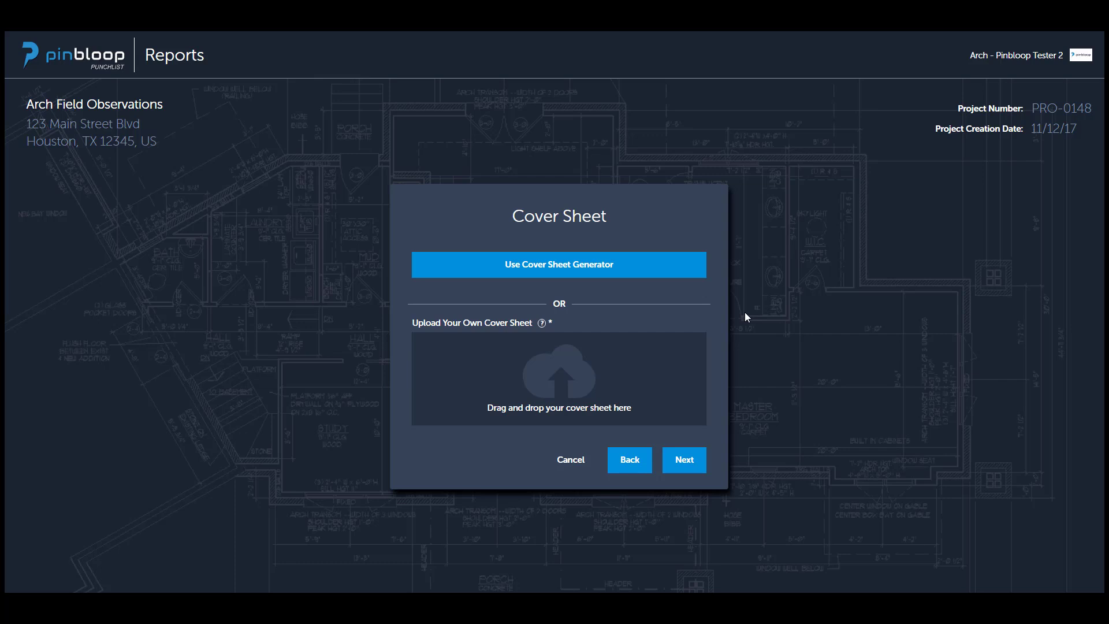
click(608, 277)
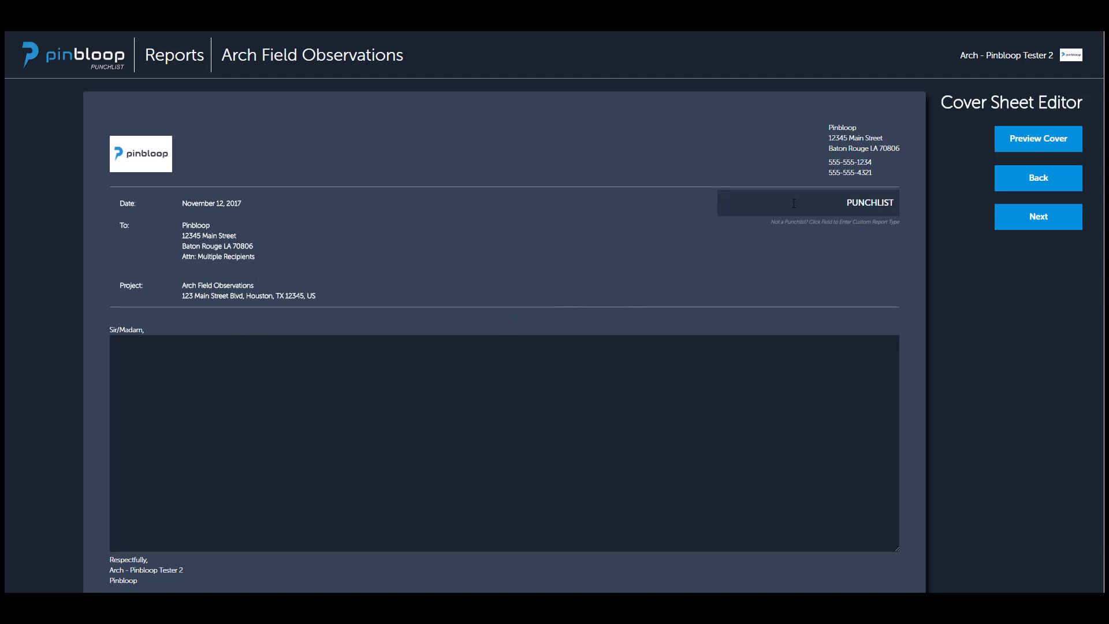
Replace the report type on the cover sheet with the custom title "Field Report".
drag(791, 204, 902, 215)
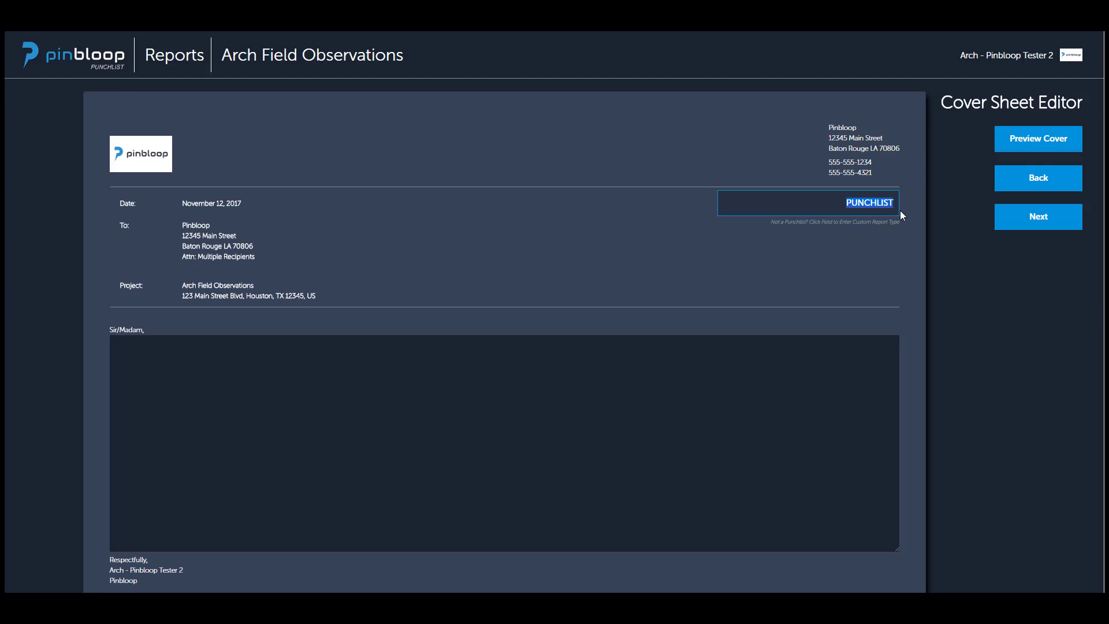
click(833, 209)
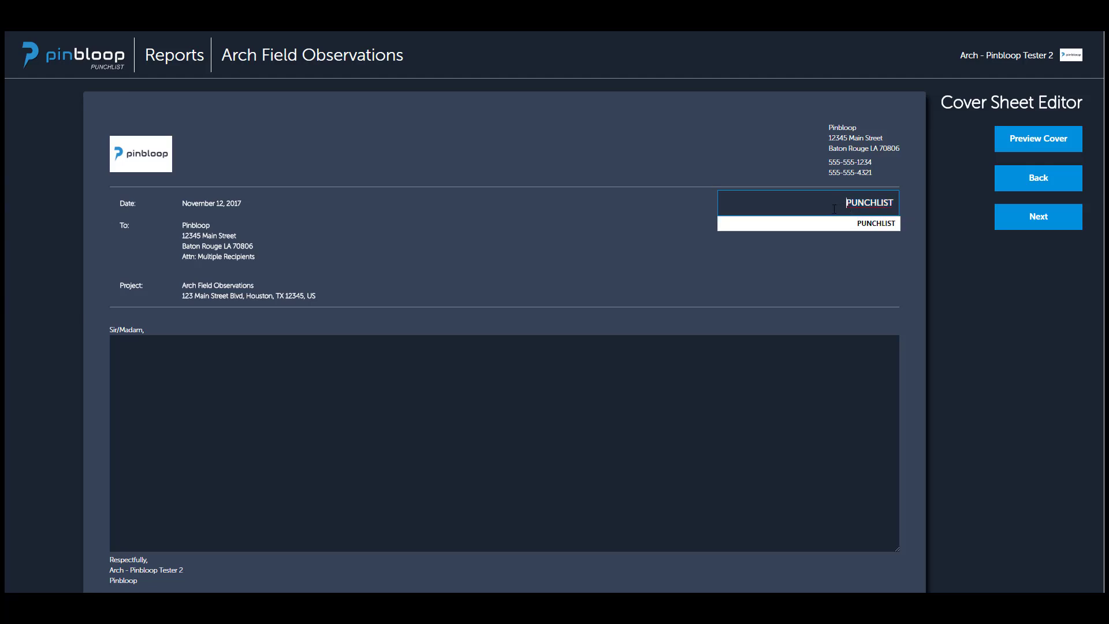
click(682, 213)
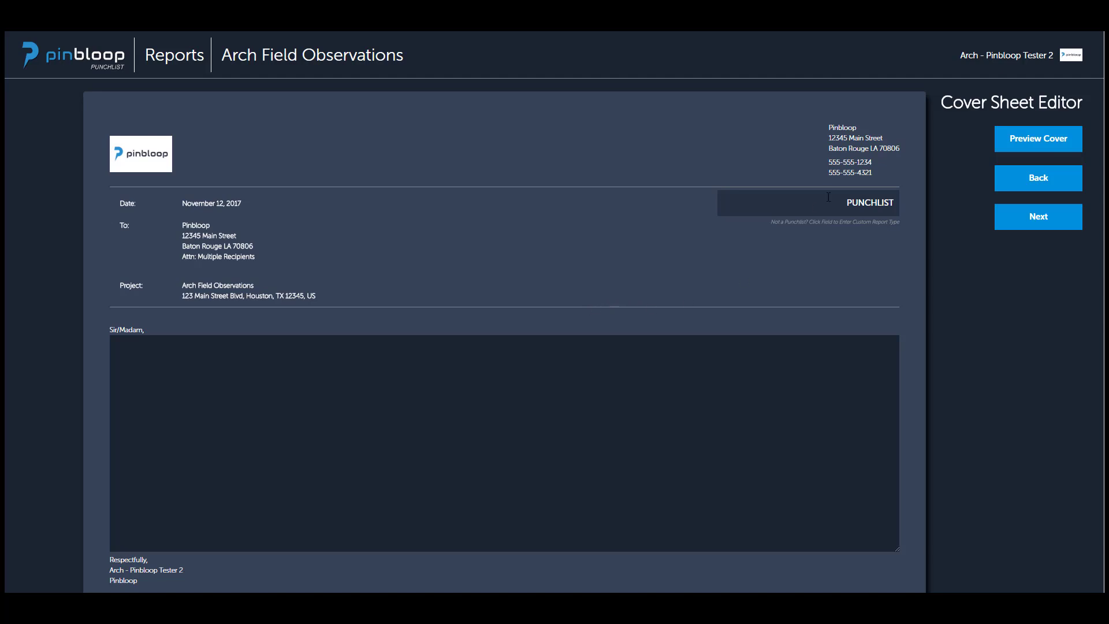
drag(828, 197, 903, 213)
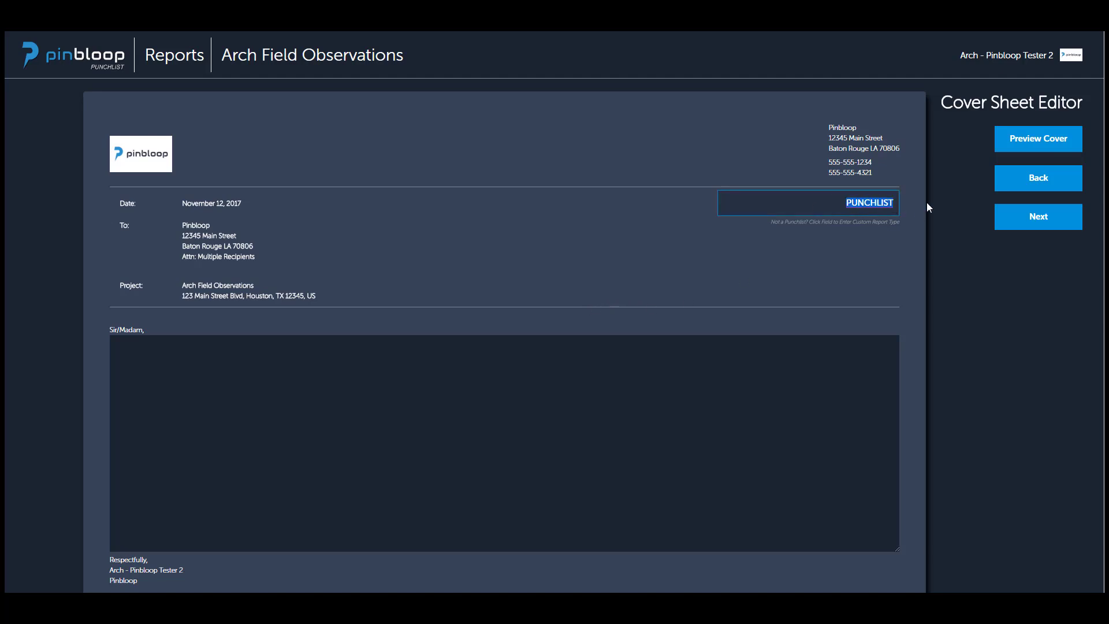
text(Fied)
text(d Report)
Write the cover sheet body as "This is the body of our cover sheet." followed by a separate line "Example 1".
click(588, 352)
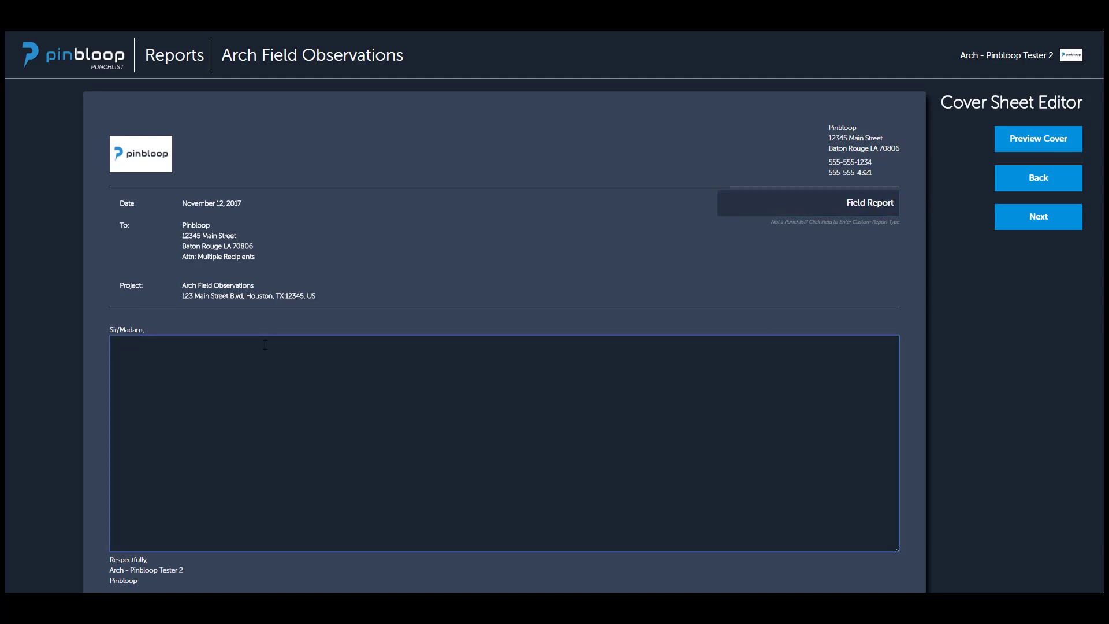
text(This is )
text(the body of our )
text(cover)
text(sheet)
text(Example 1)
text( s)
Preview the cover sheet as a PDF, read through the page and close the preview.
click(1006, 144)
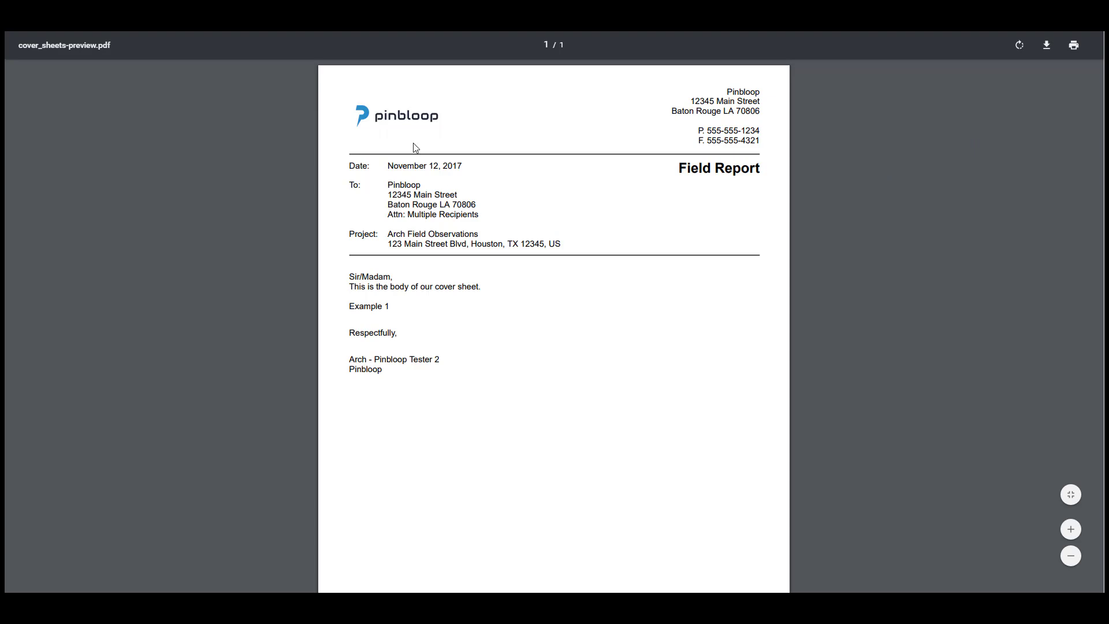
scroll(539, 282, down, 2)
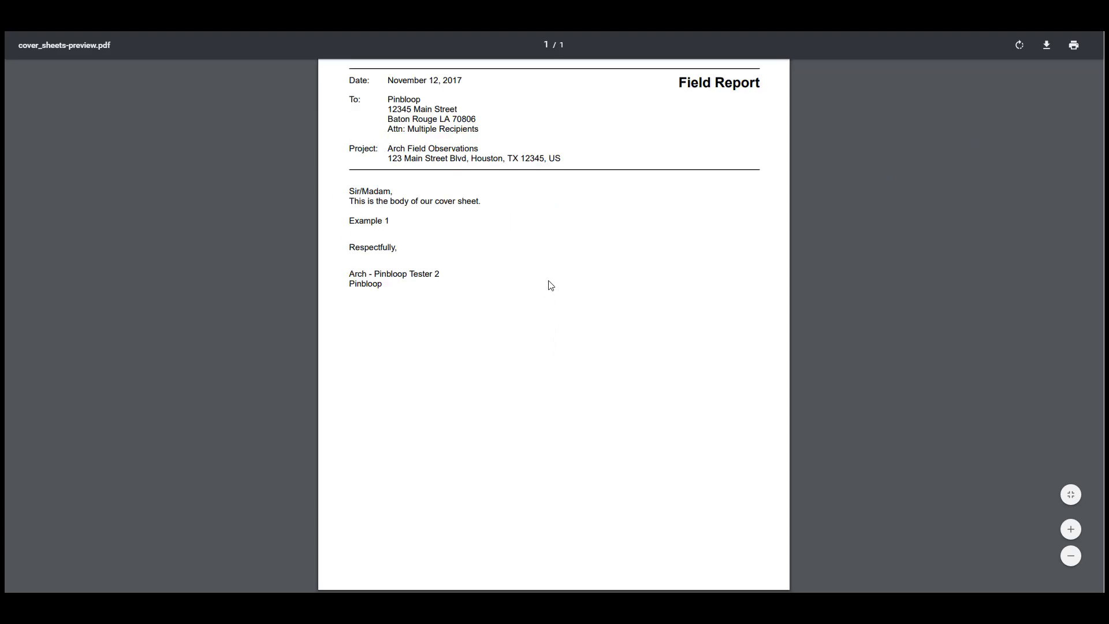
scroll(554, 284, up, 2)
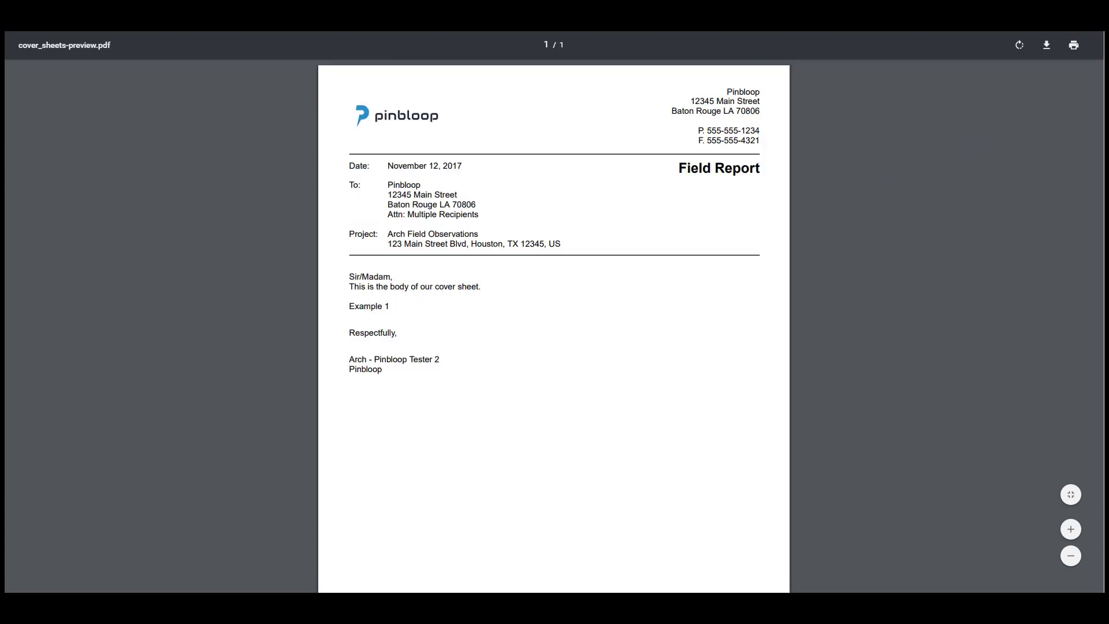
key(ctrl+w)
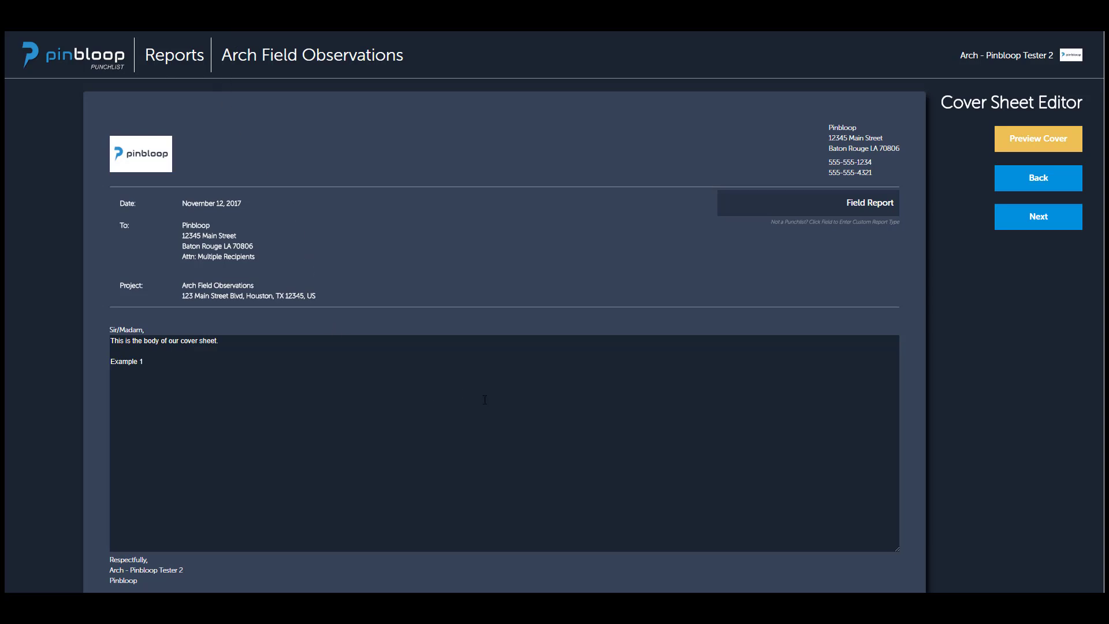
Continue from the cover sheet editor to the recipient list and issue the reports.
click(1034, 223)
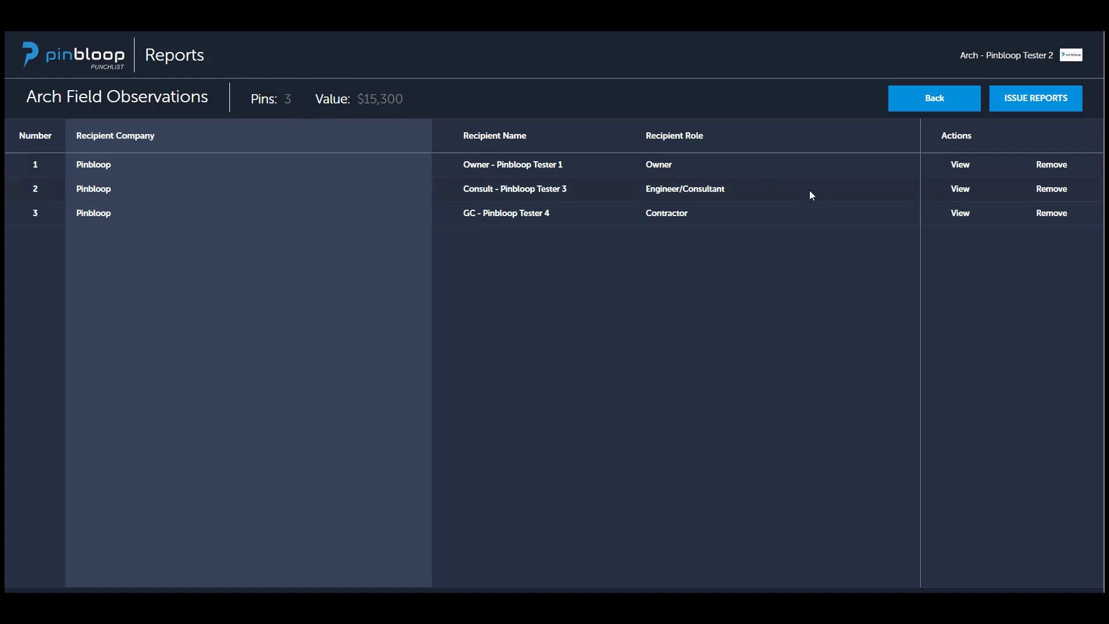
click(1034, 109)
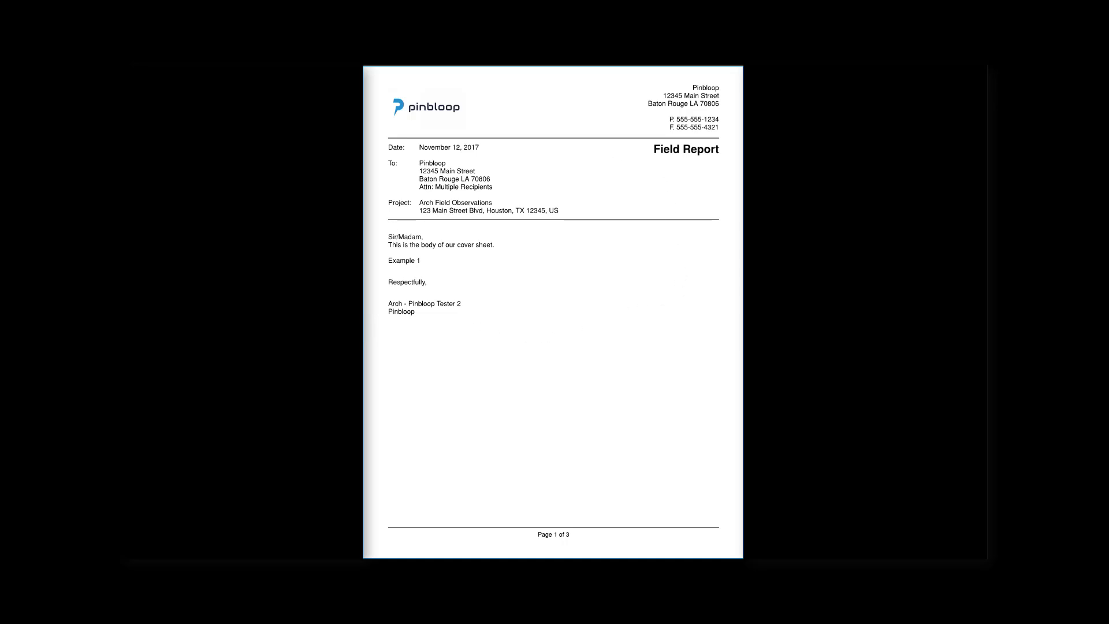
Page through the issued Field Report from the cover sheet to the pin table and the plan sheet, examining the plan's pins closely.
key(Right)
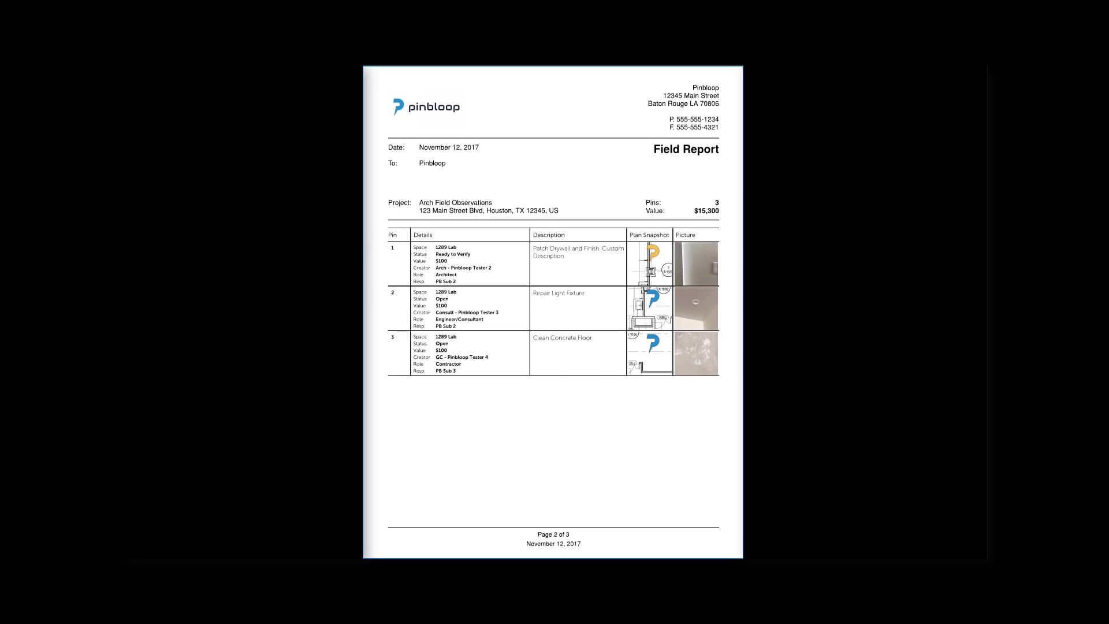
key(Right)
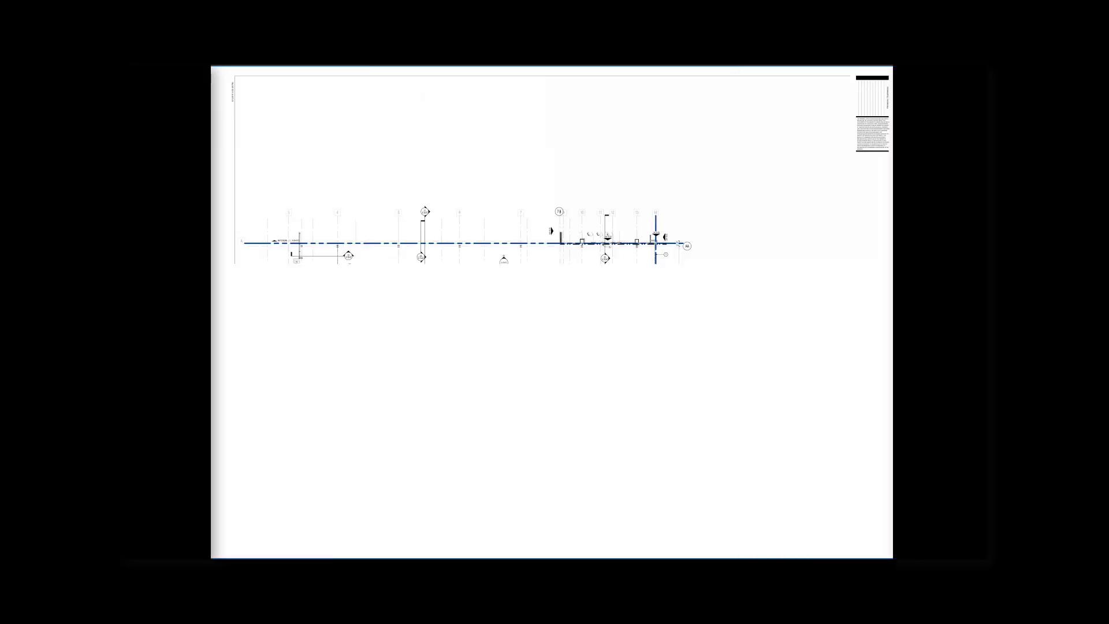
drag(512, 340, 590, 405)
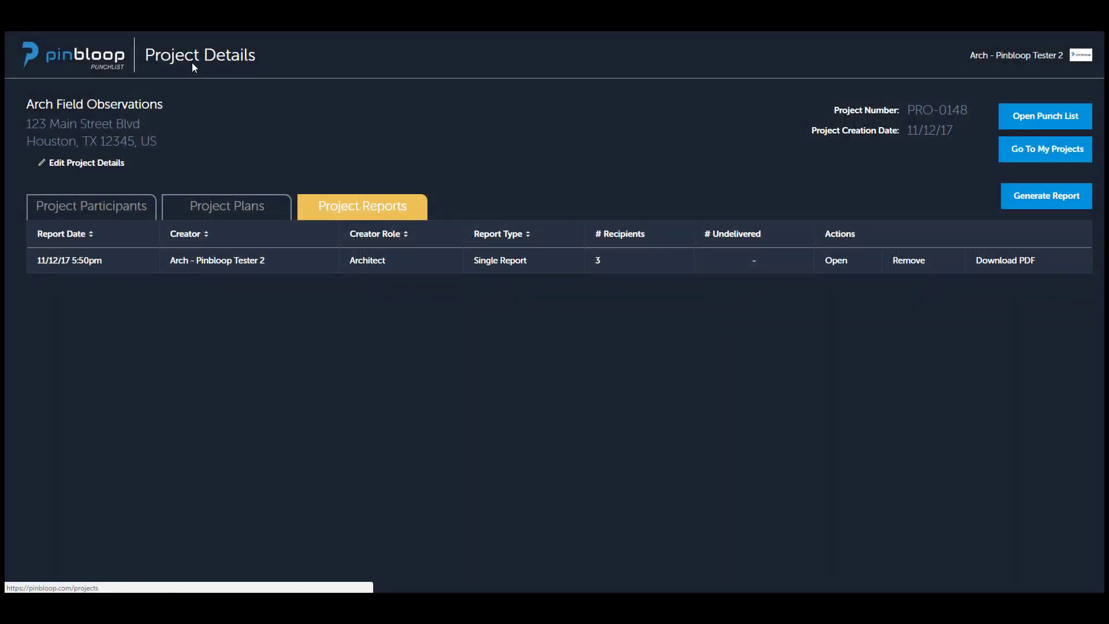
Expand My Test Project 01 in the My Projects list, and open the How To instructions on the Pinbloop website.
click(192, 63)
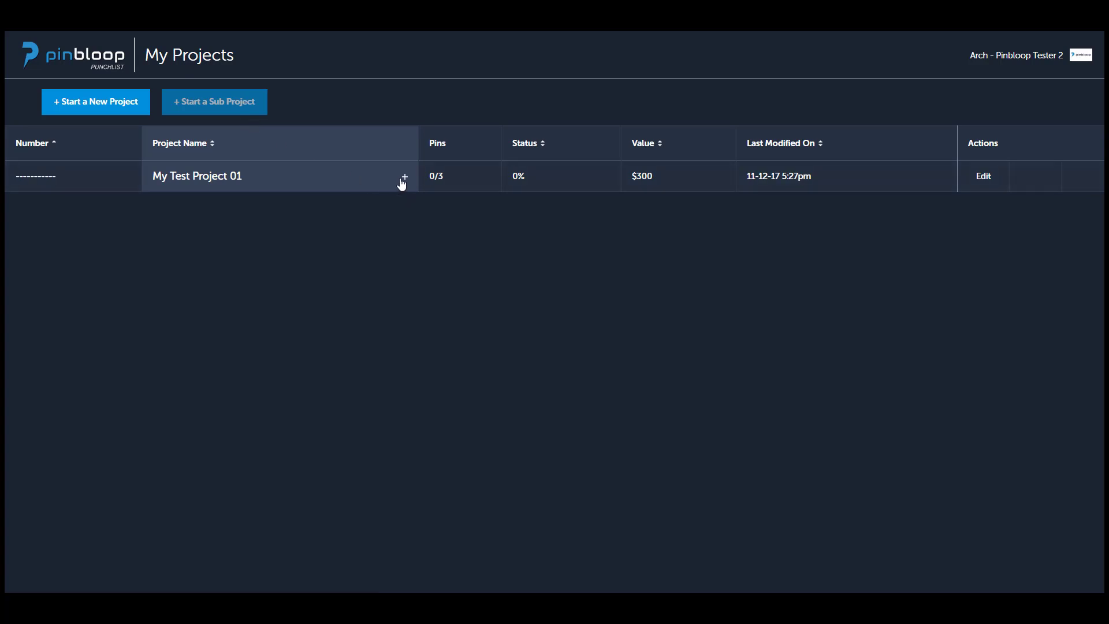
click(404, 177)
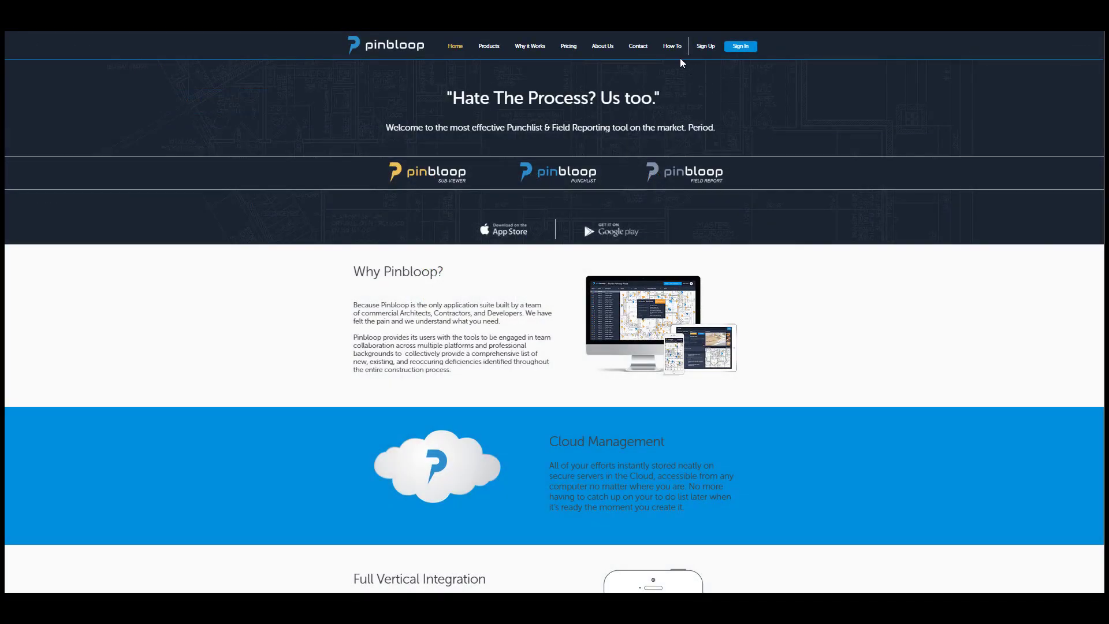
click(670, 45)
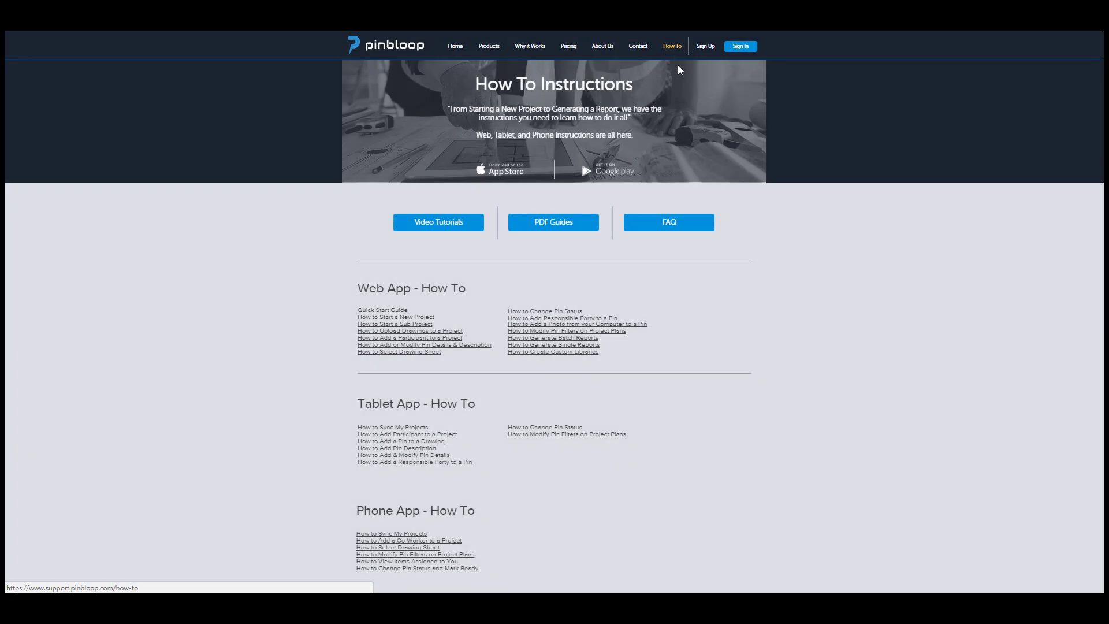